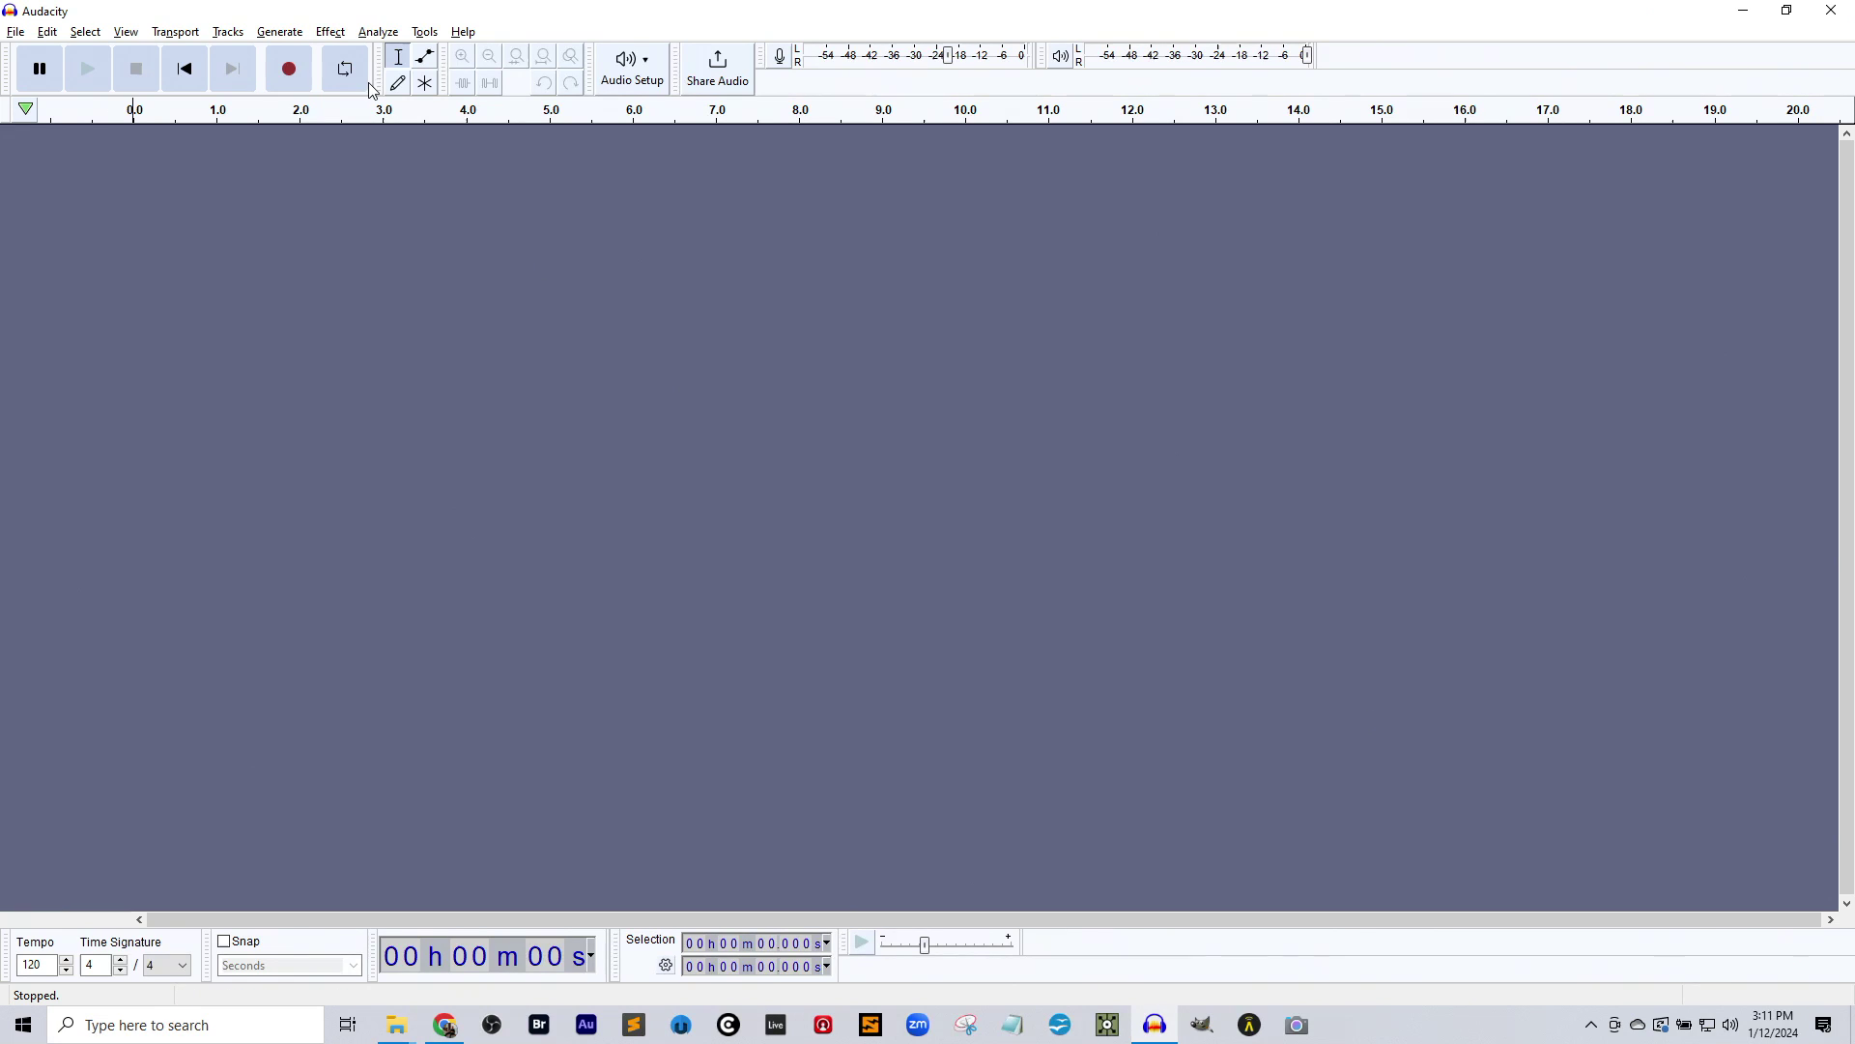
- Browse the Analyze menu's list of audio tools, then dismiss it
left_click(331, 38)
mouse_move(435, 400)
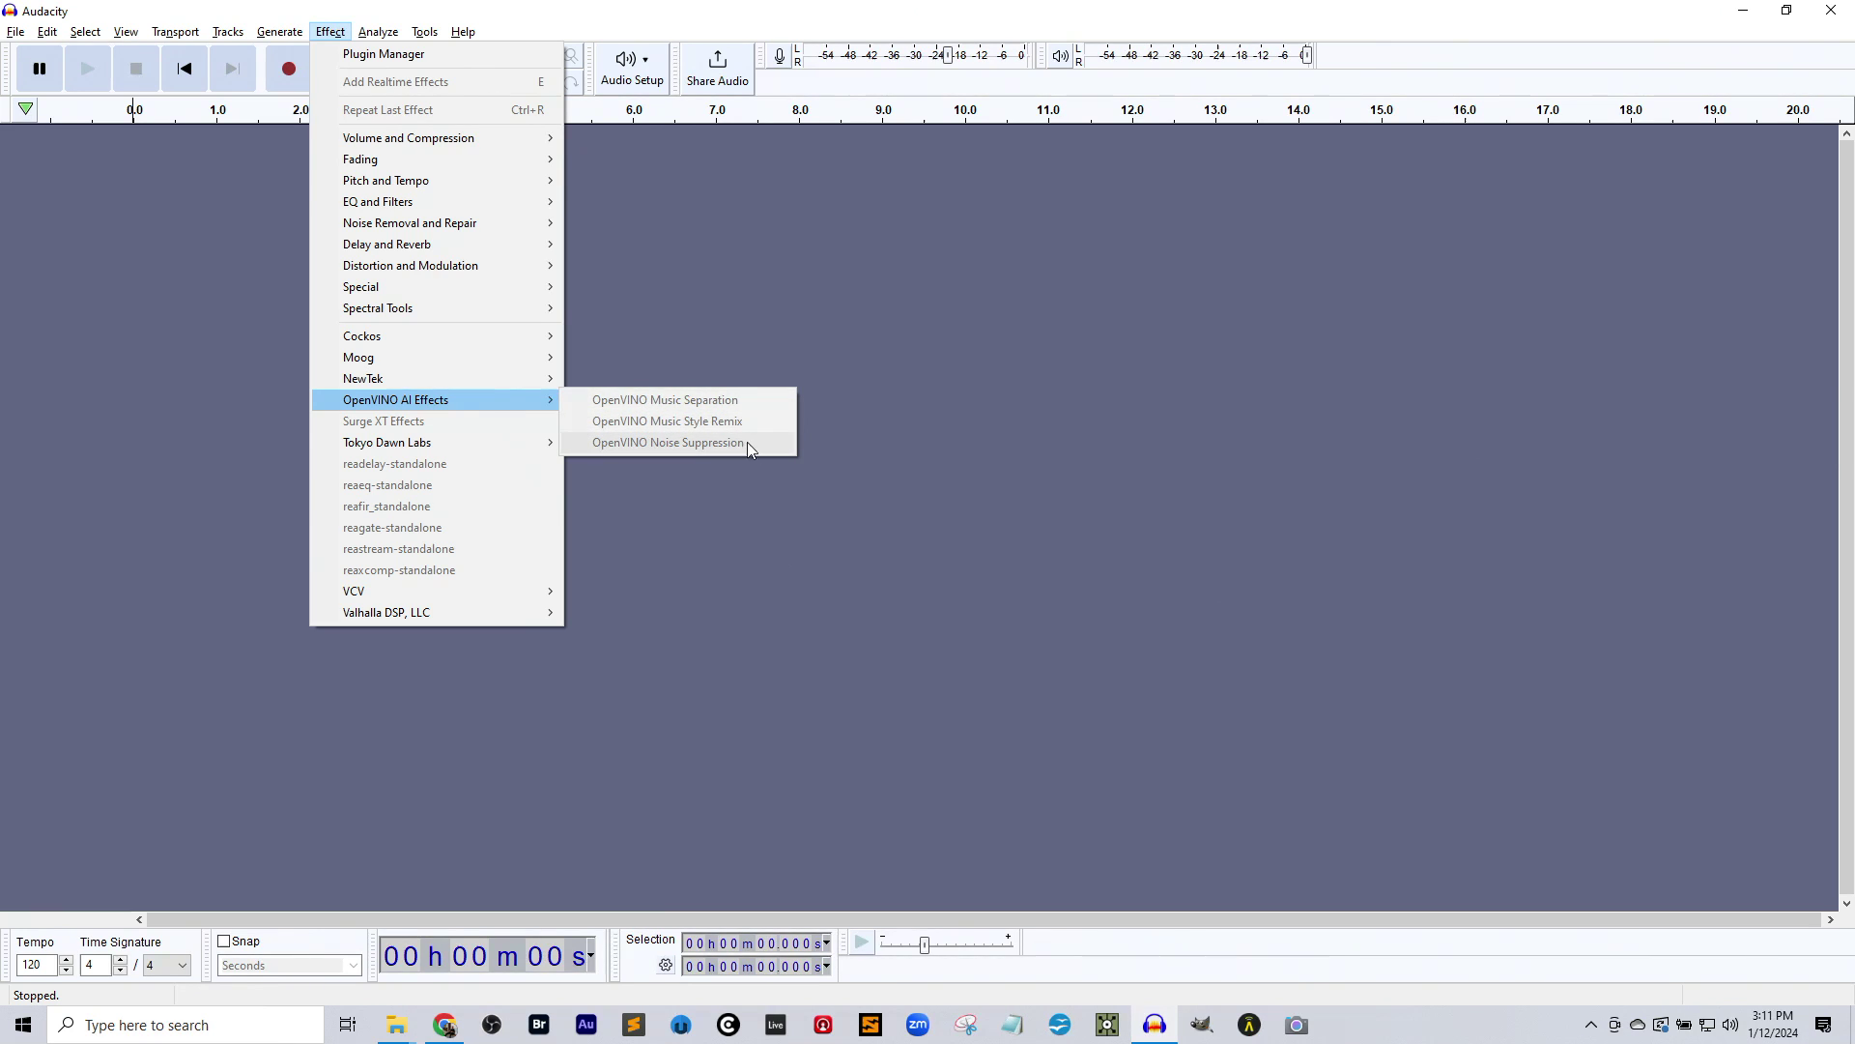
mouse_move(400, 23)
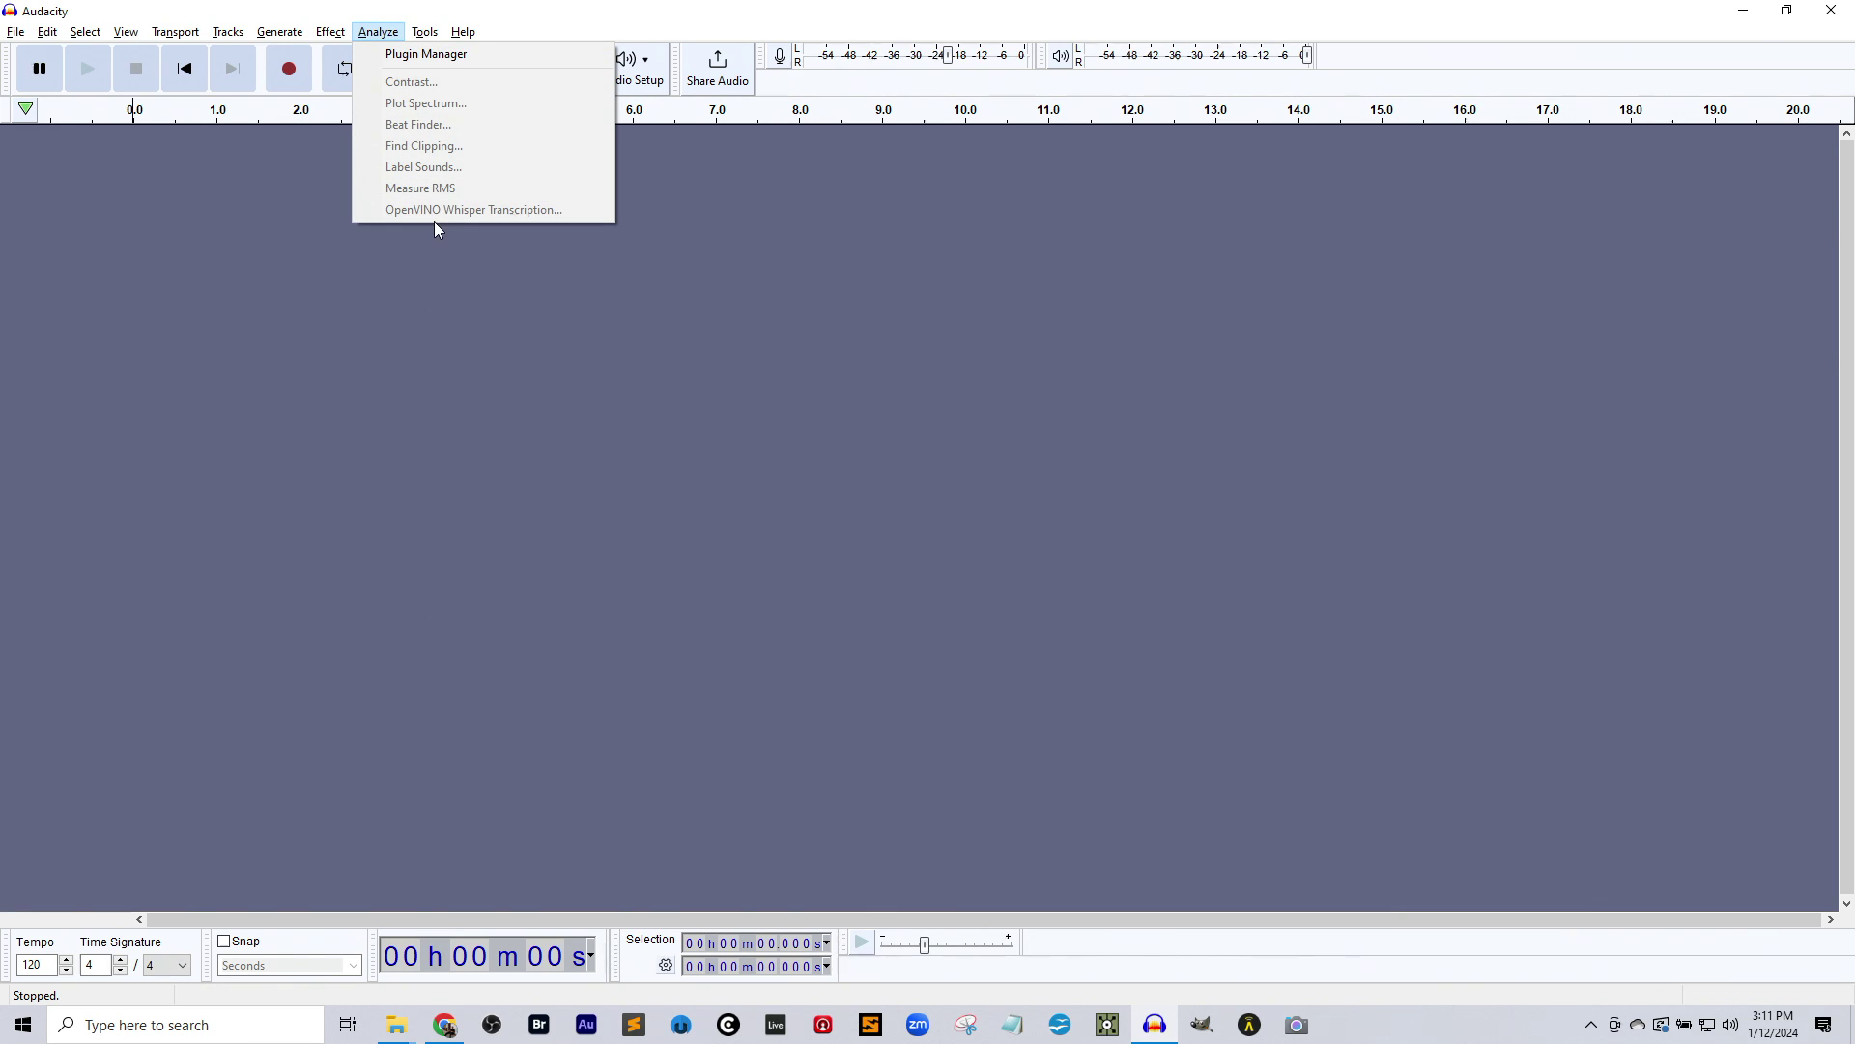
left_click(812, 381)
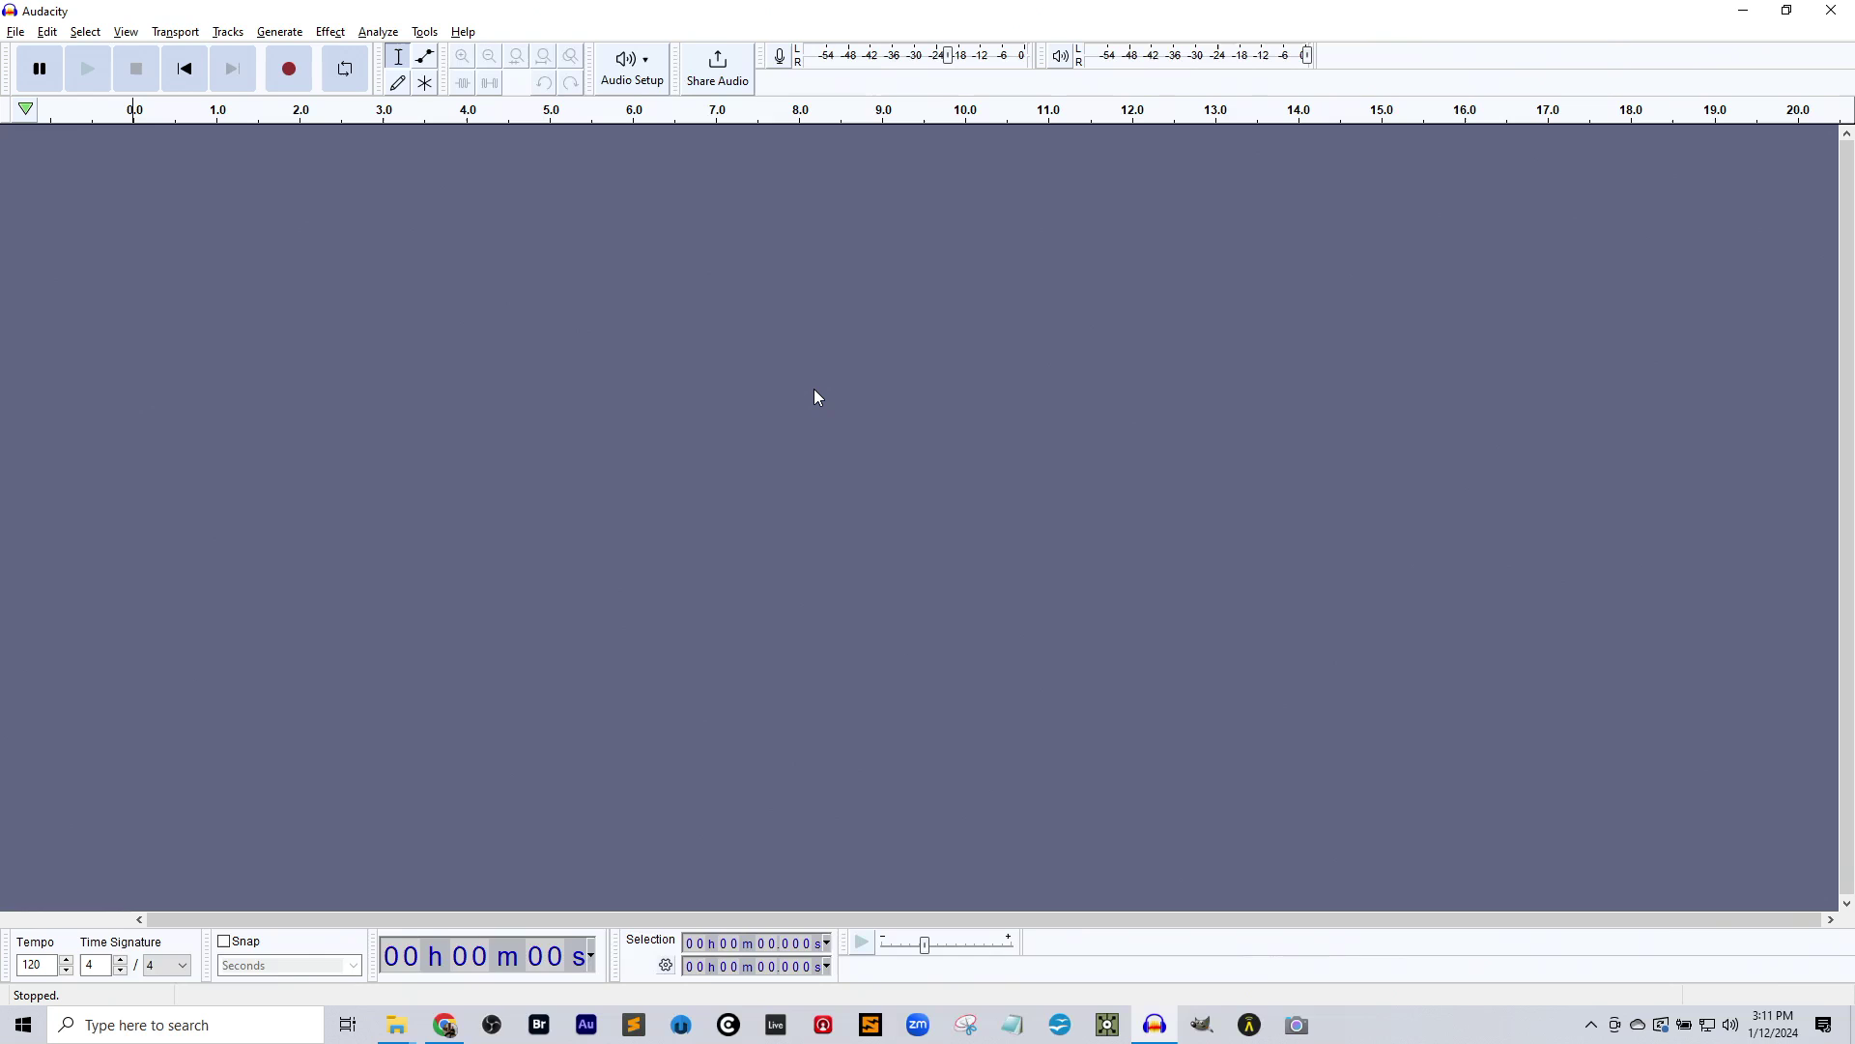
- Switch to the Downloads window and drag emptyspace.wav onto Audacity
key("alt+Tab")
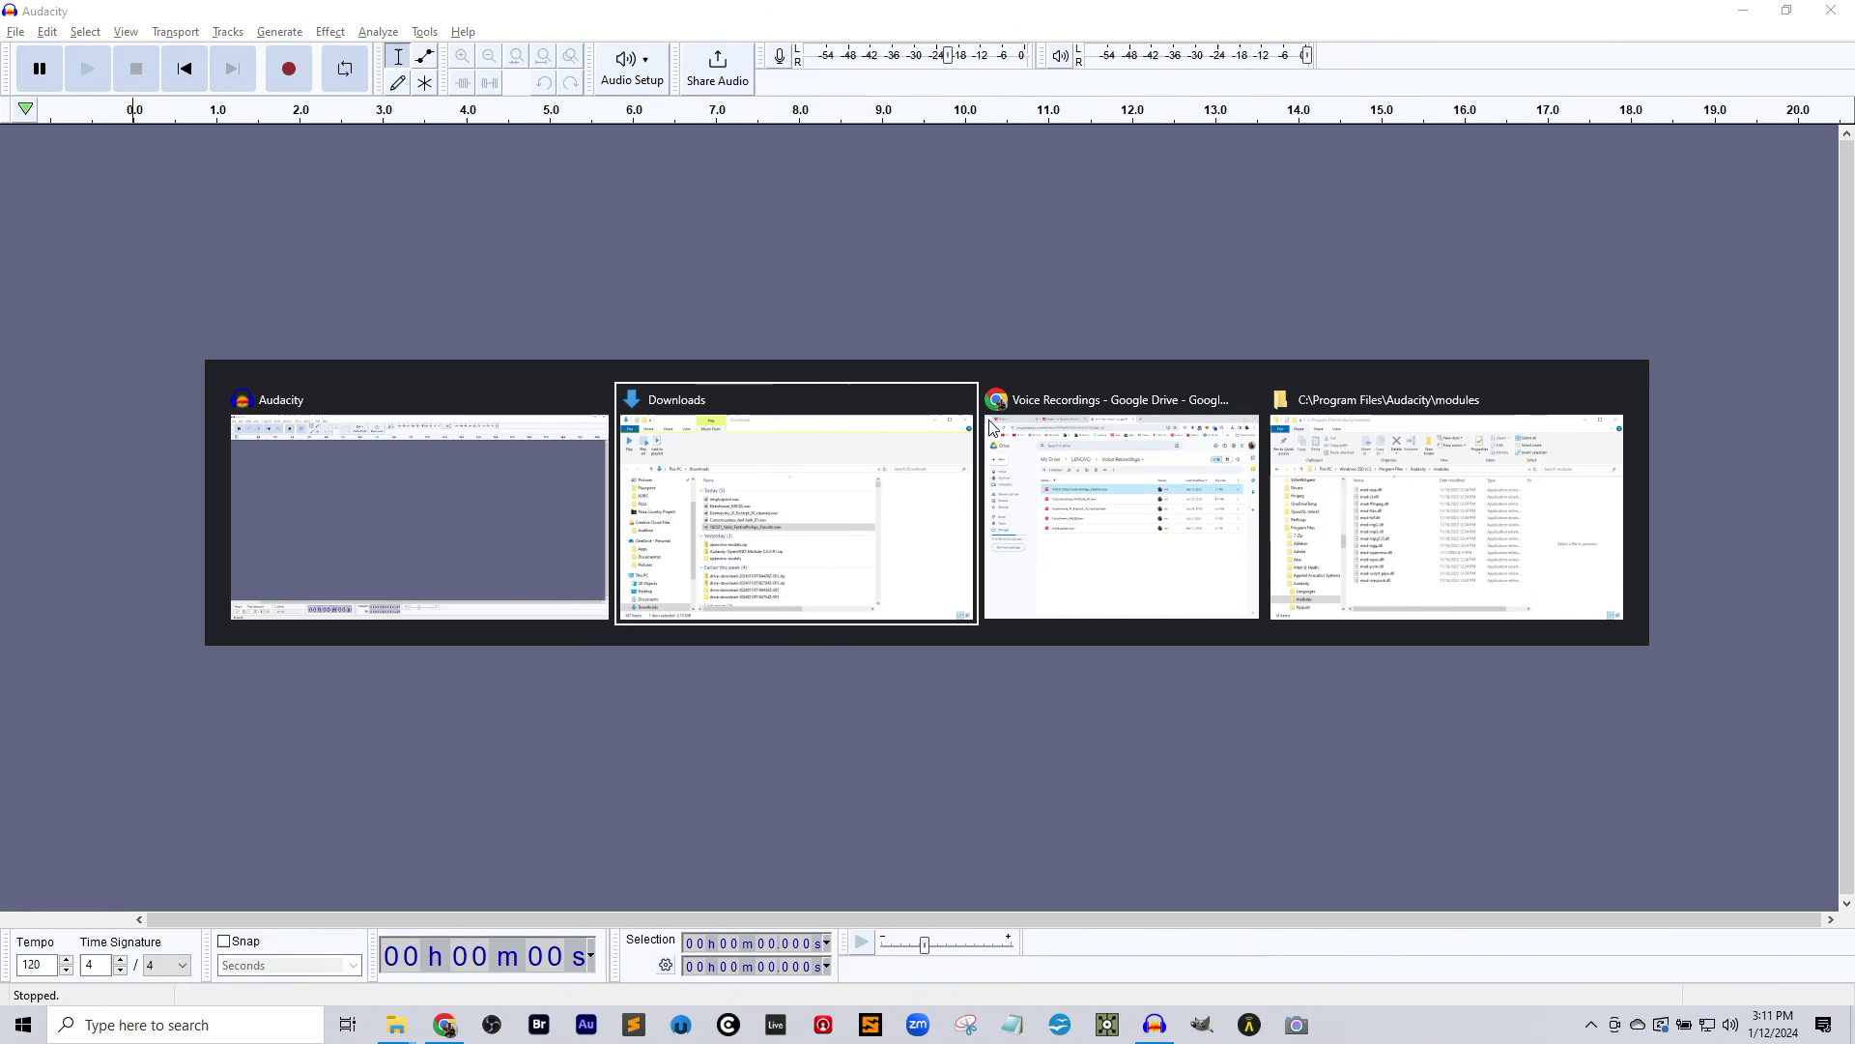
key("alt+Tab")
key("alt+Tab")
key("alt+Tab")
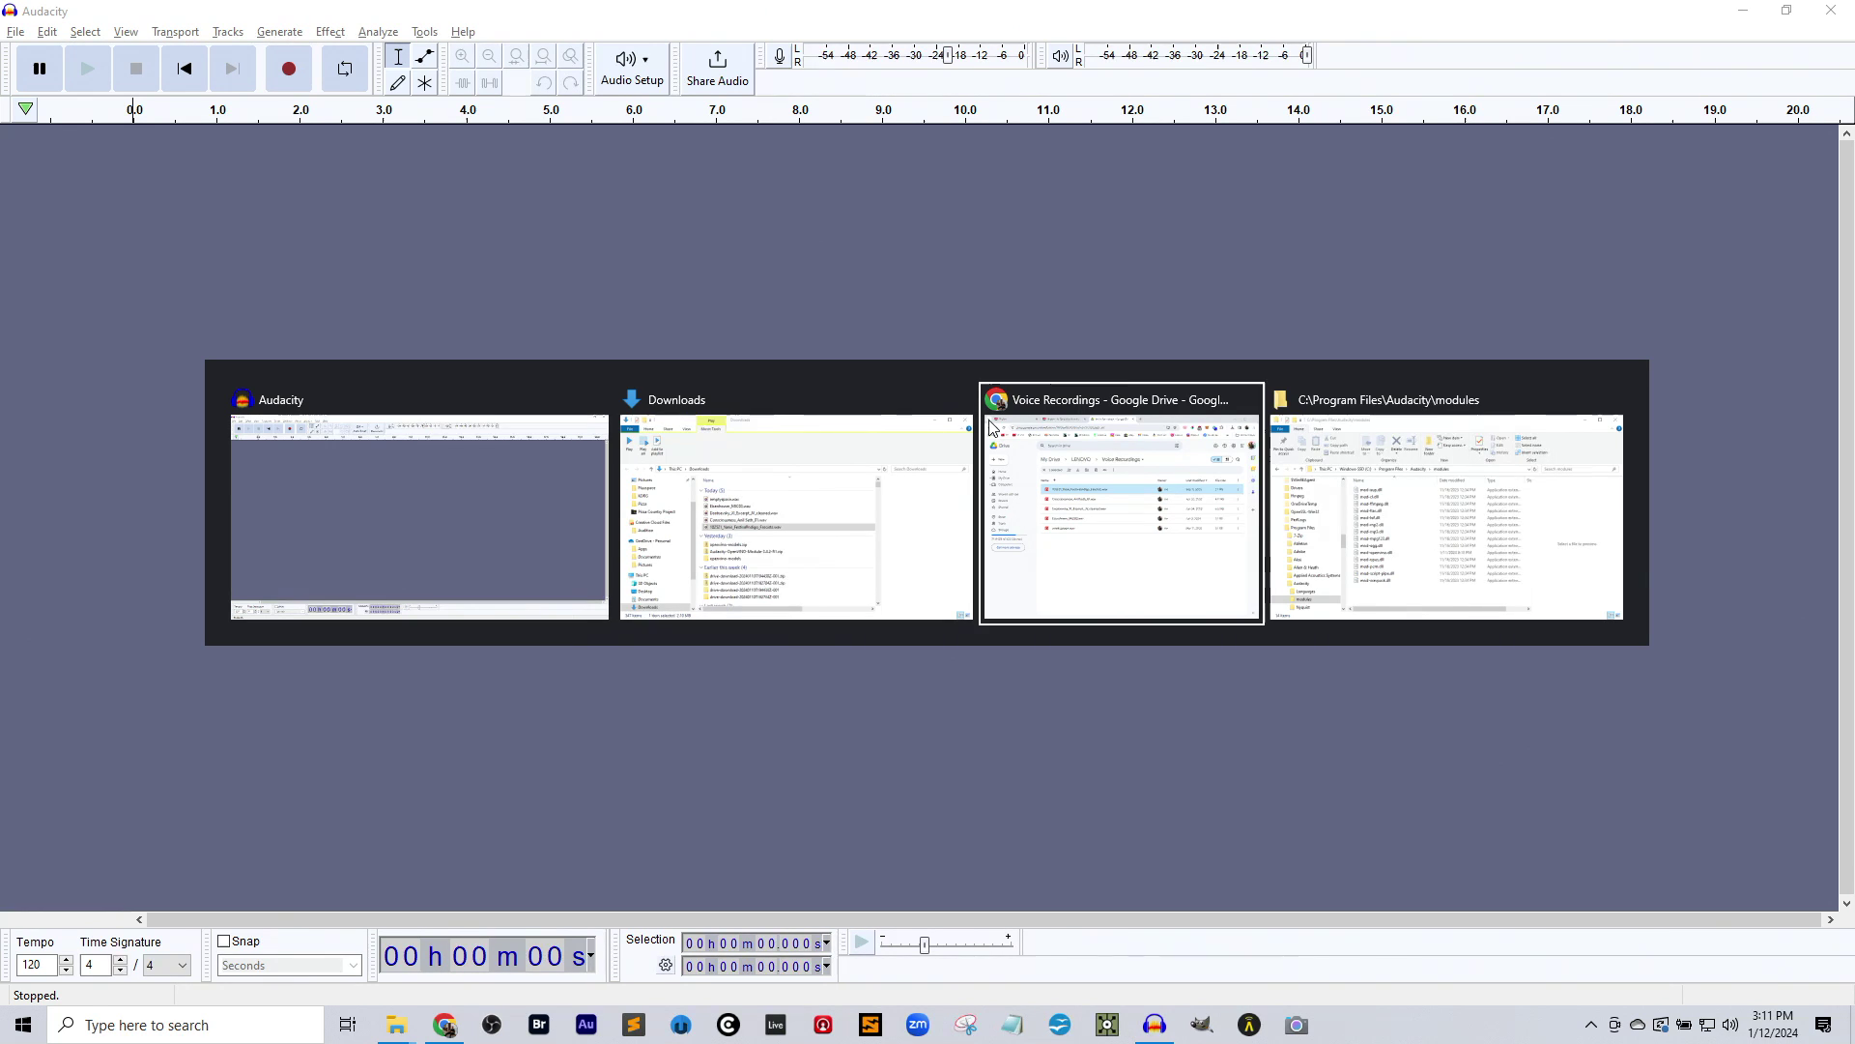
key("alt+Tab")
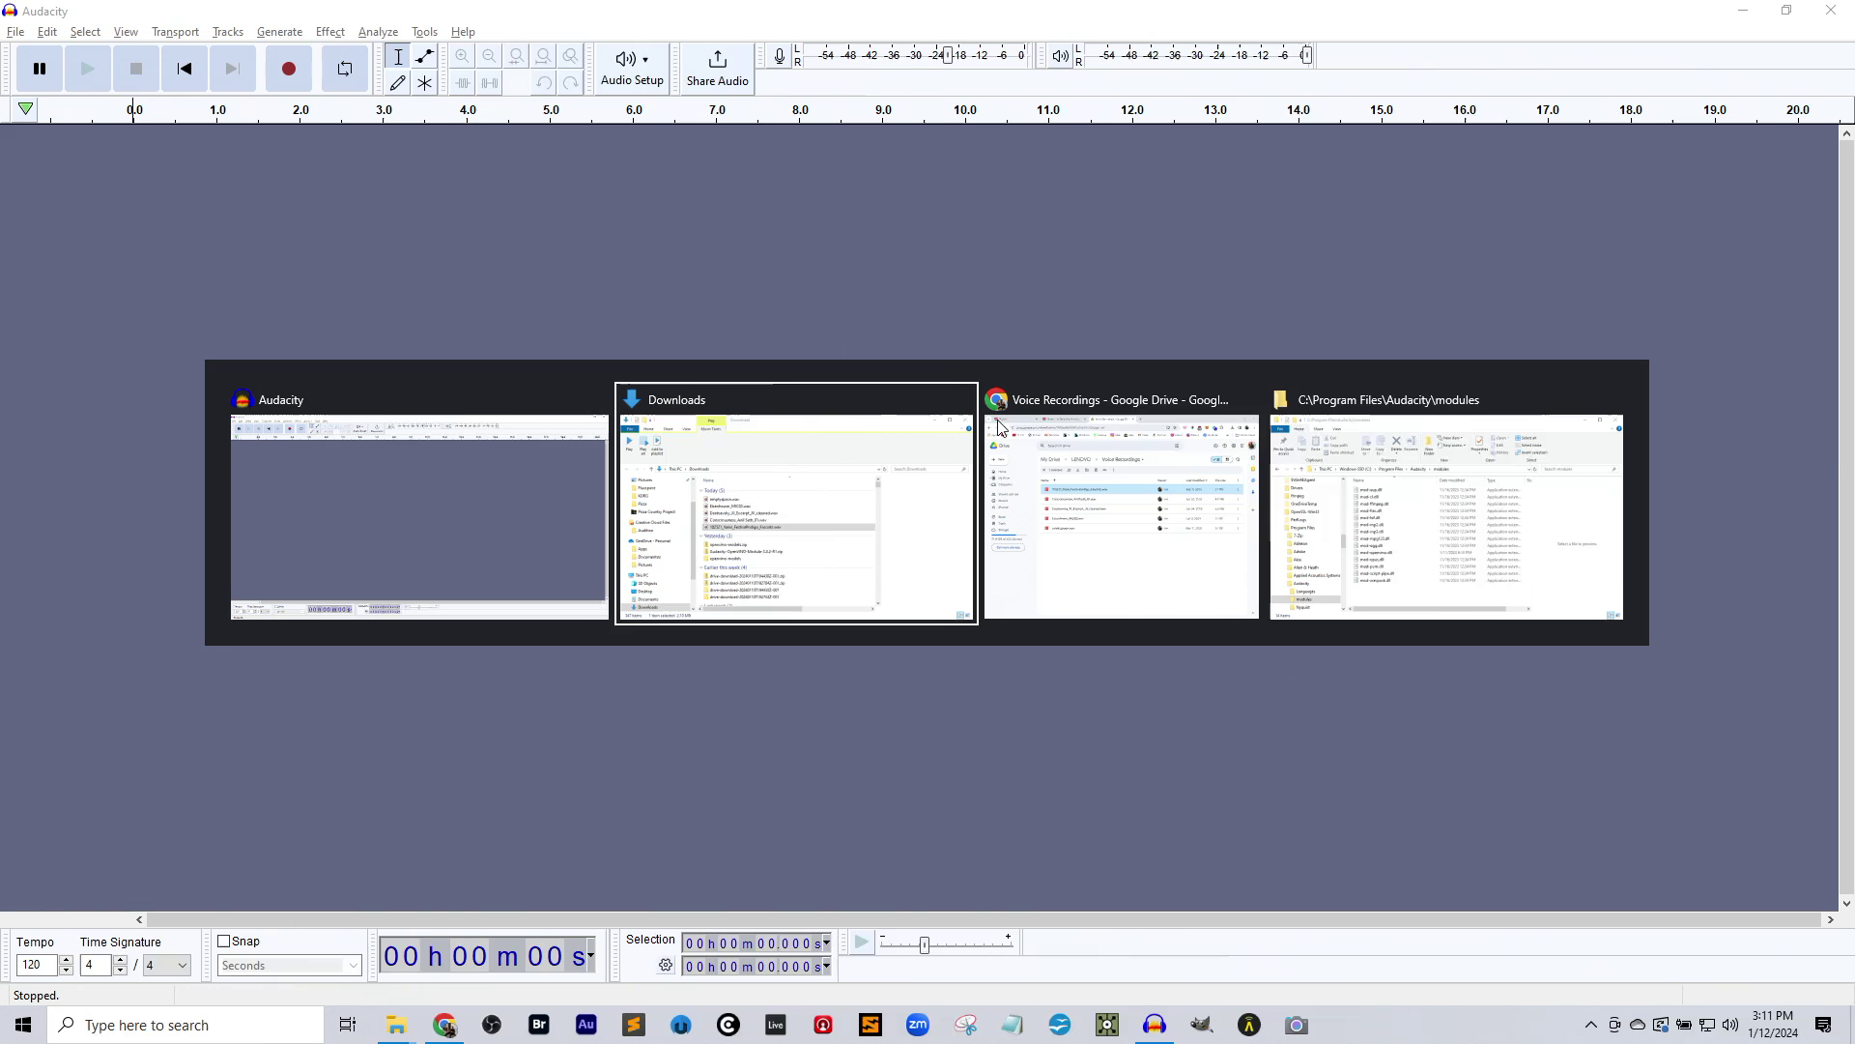
key("alt+Tab")
key("alt+Tab")
key("alt+Tab")
key("alt+Tab")
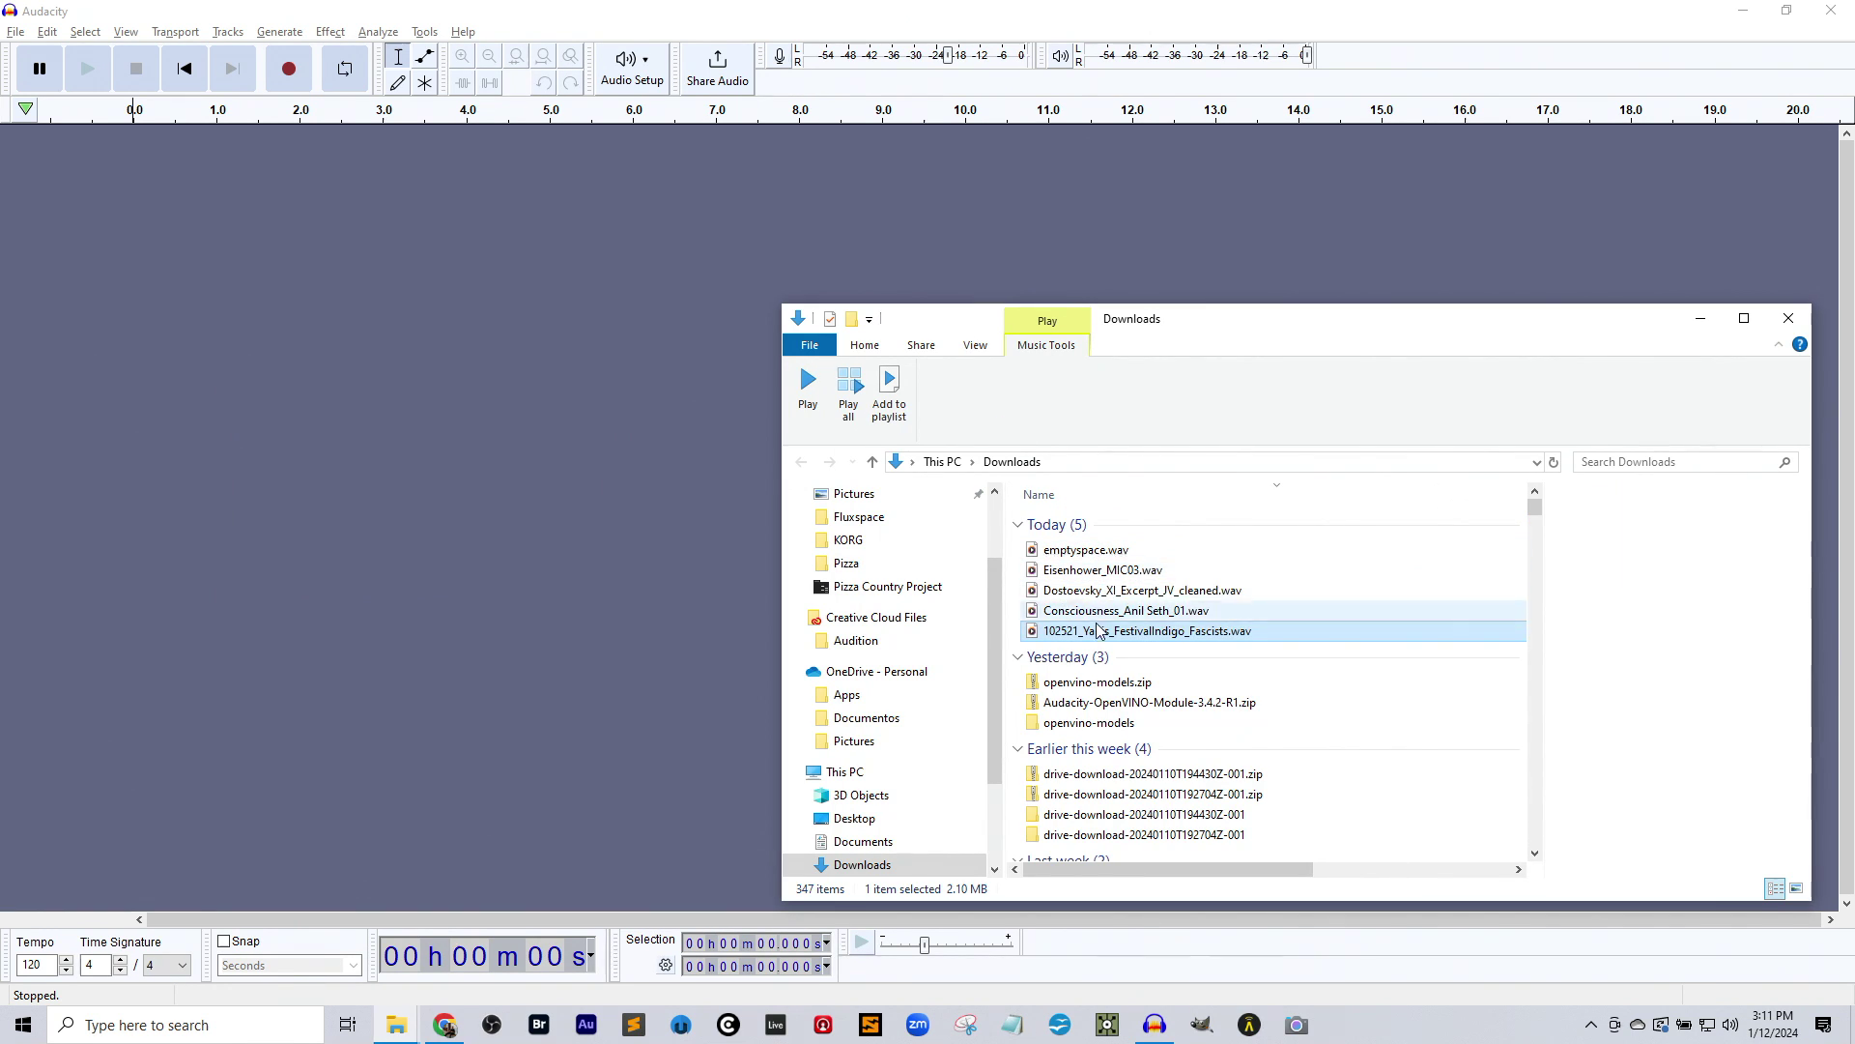
left_click_drag(1104, 559, 345, 411)
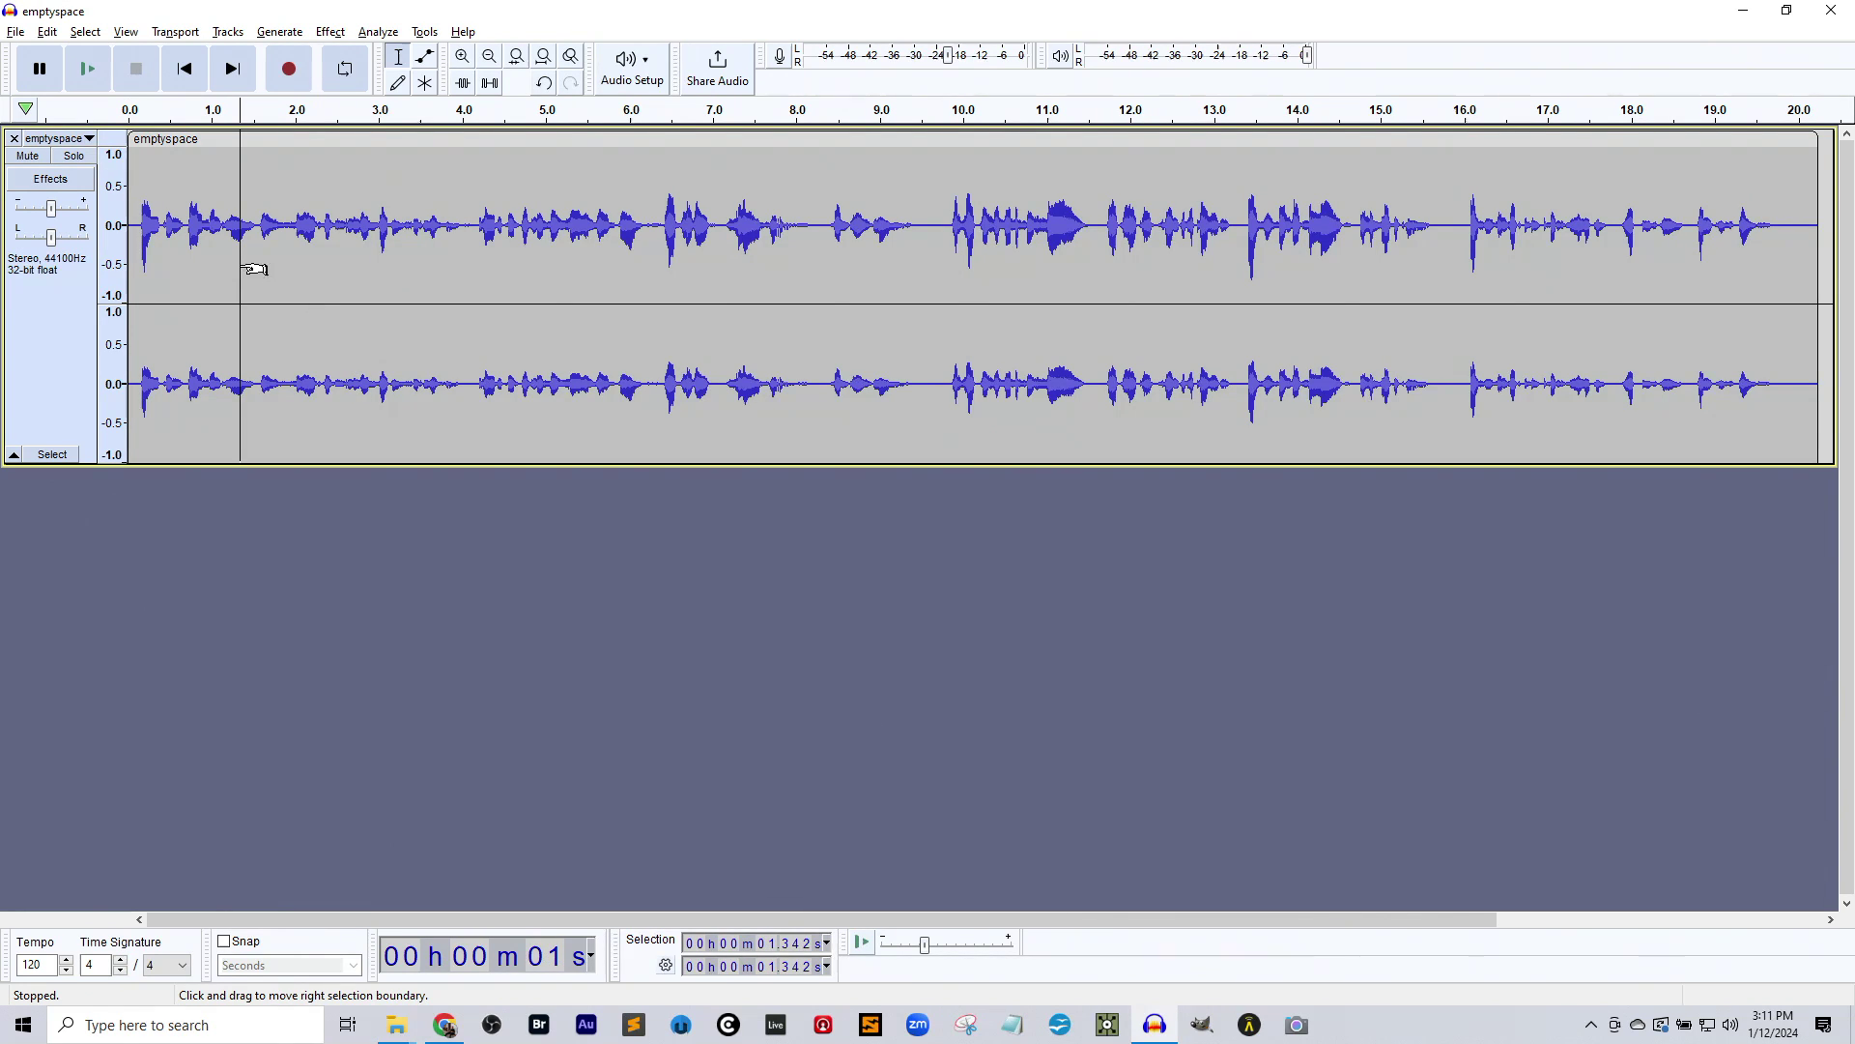
- Select all of emptyspace, run OpenVINO Whisper Transcription with defaults, and play it back
key("ctrl+a")
left_click(378, 32)
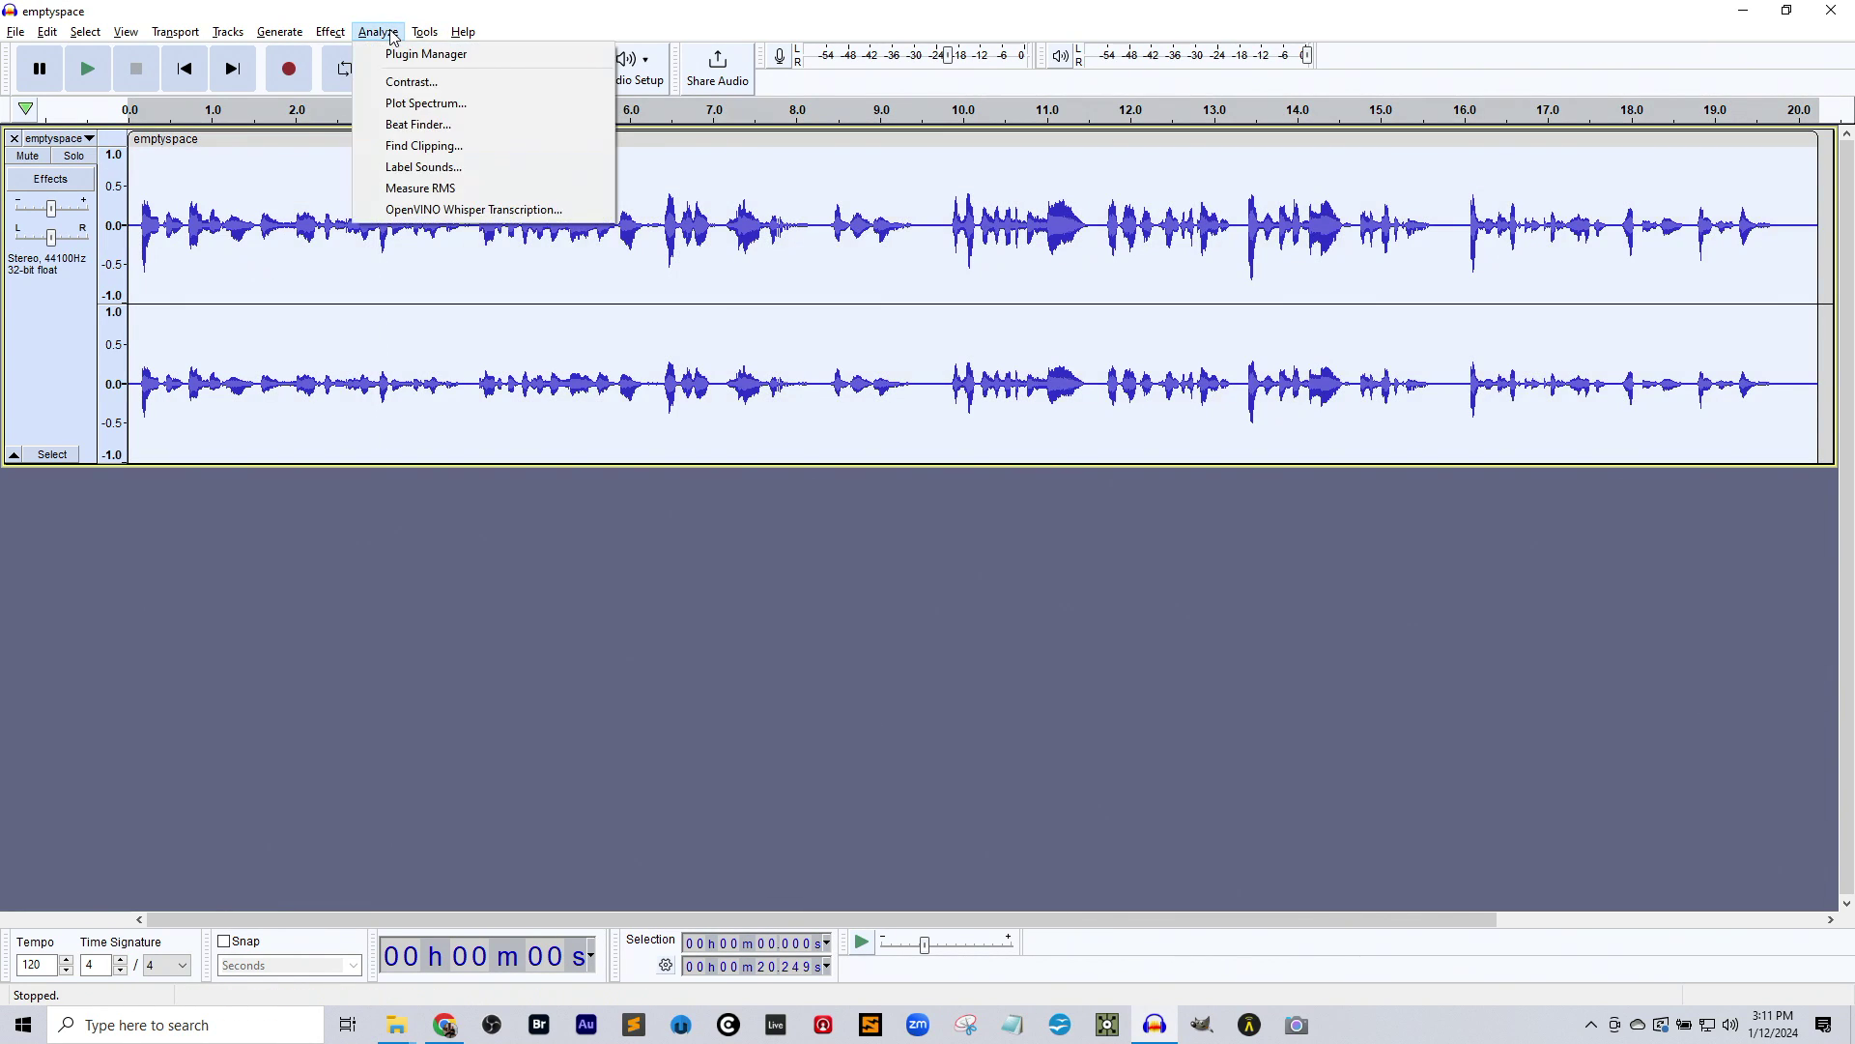
left_click(437, 218)
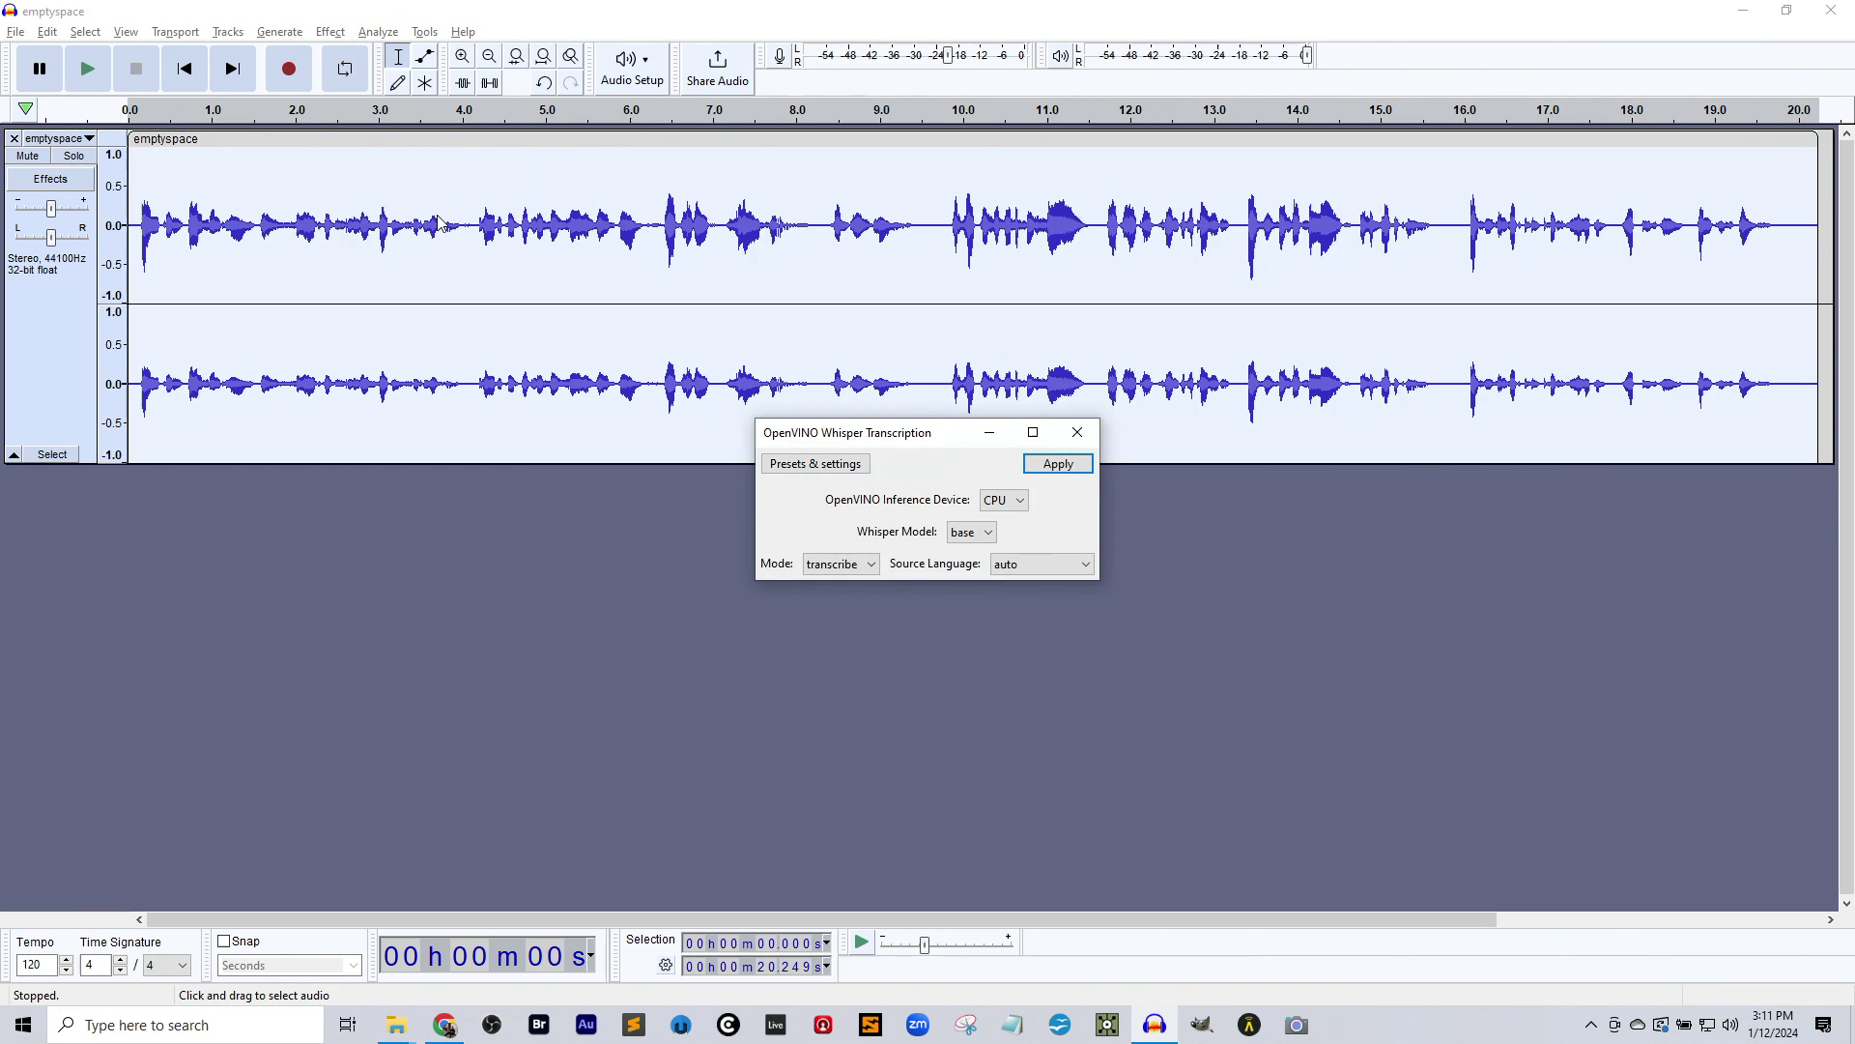
left_click(1058, 465)
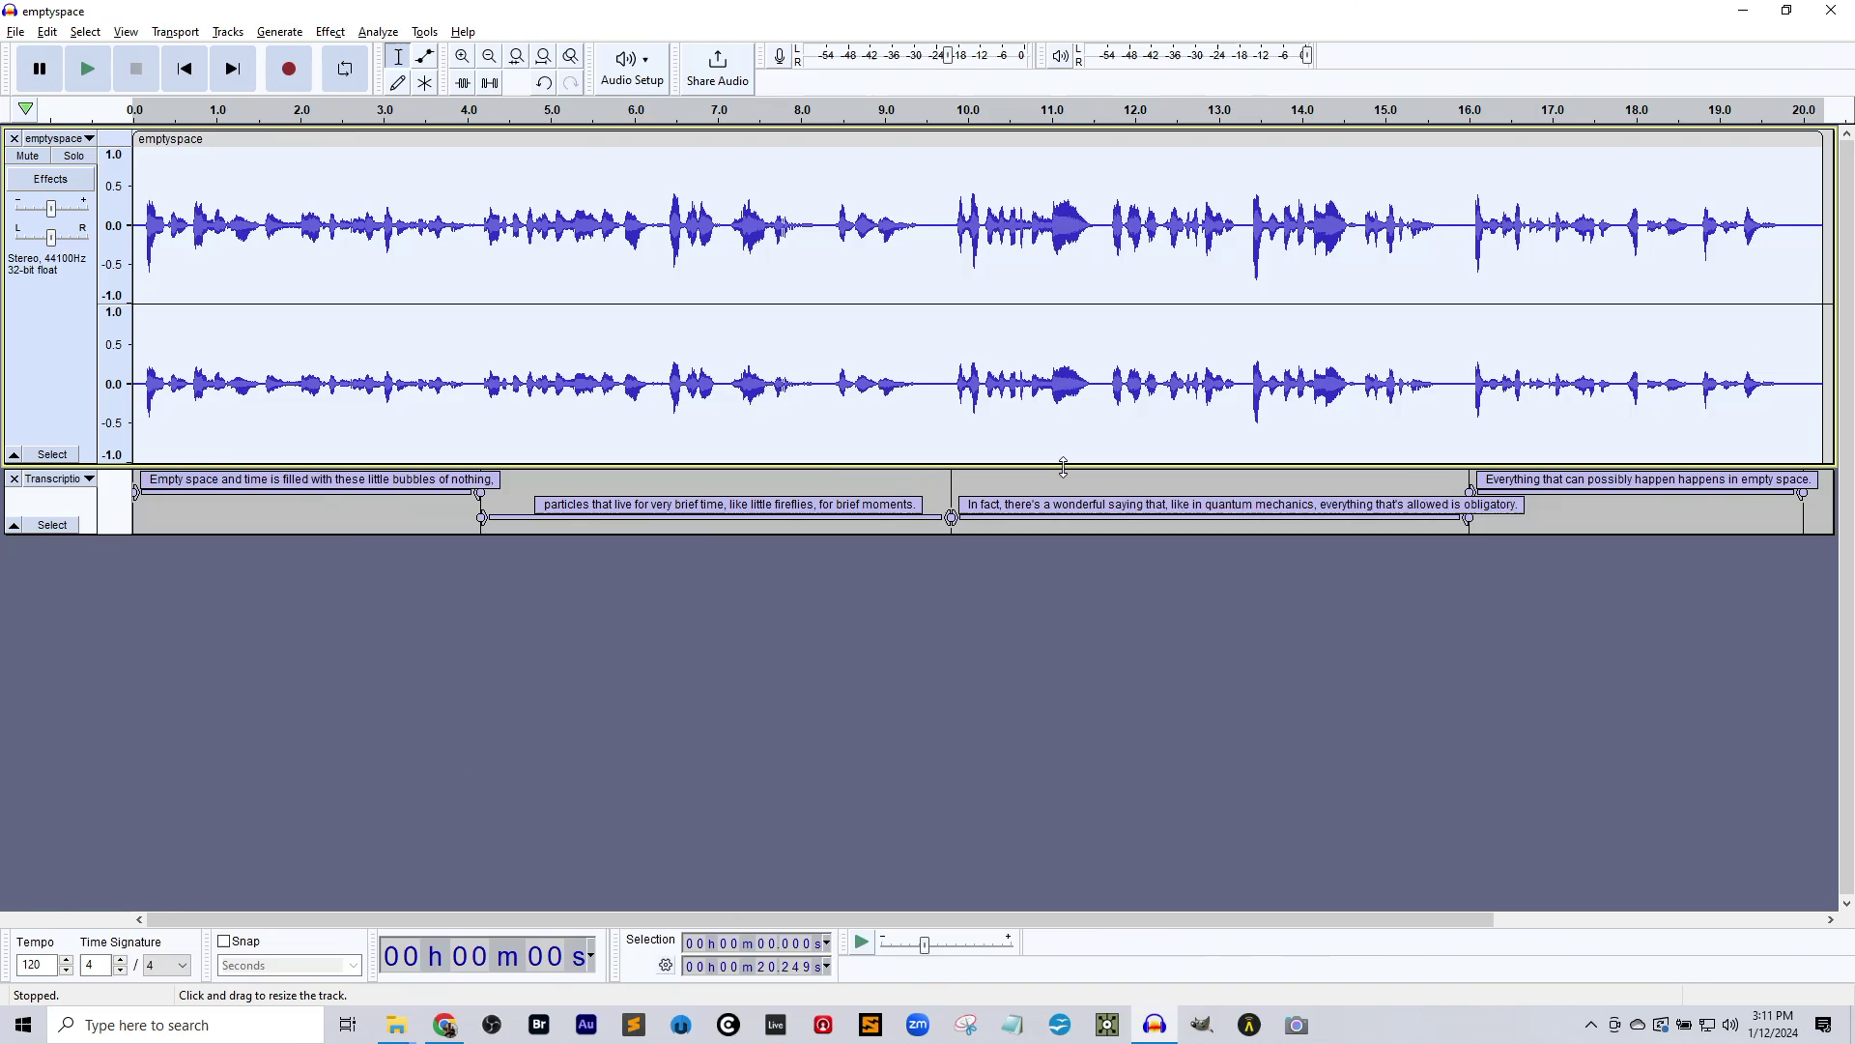
key("space")
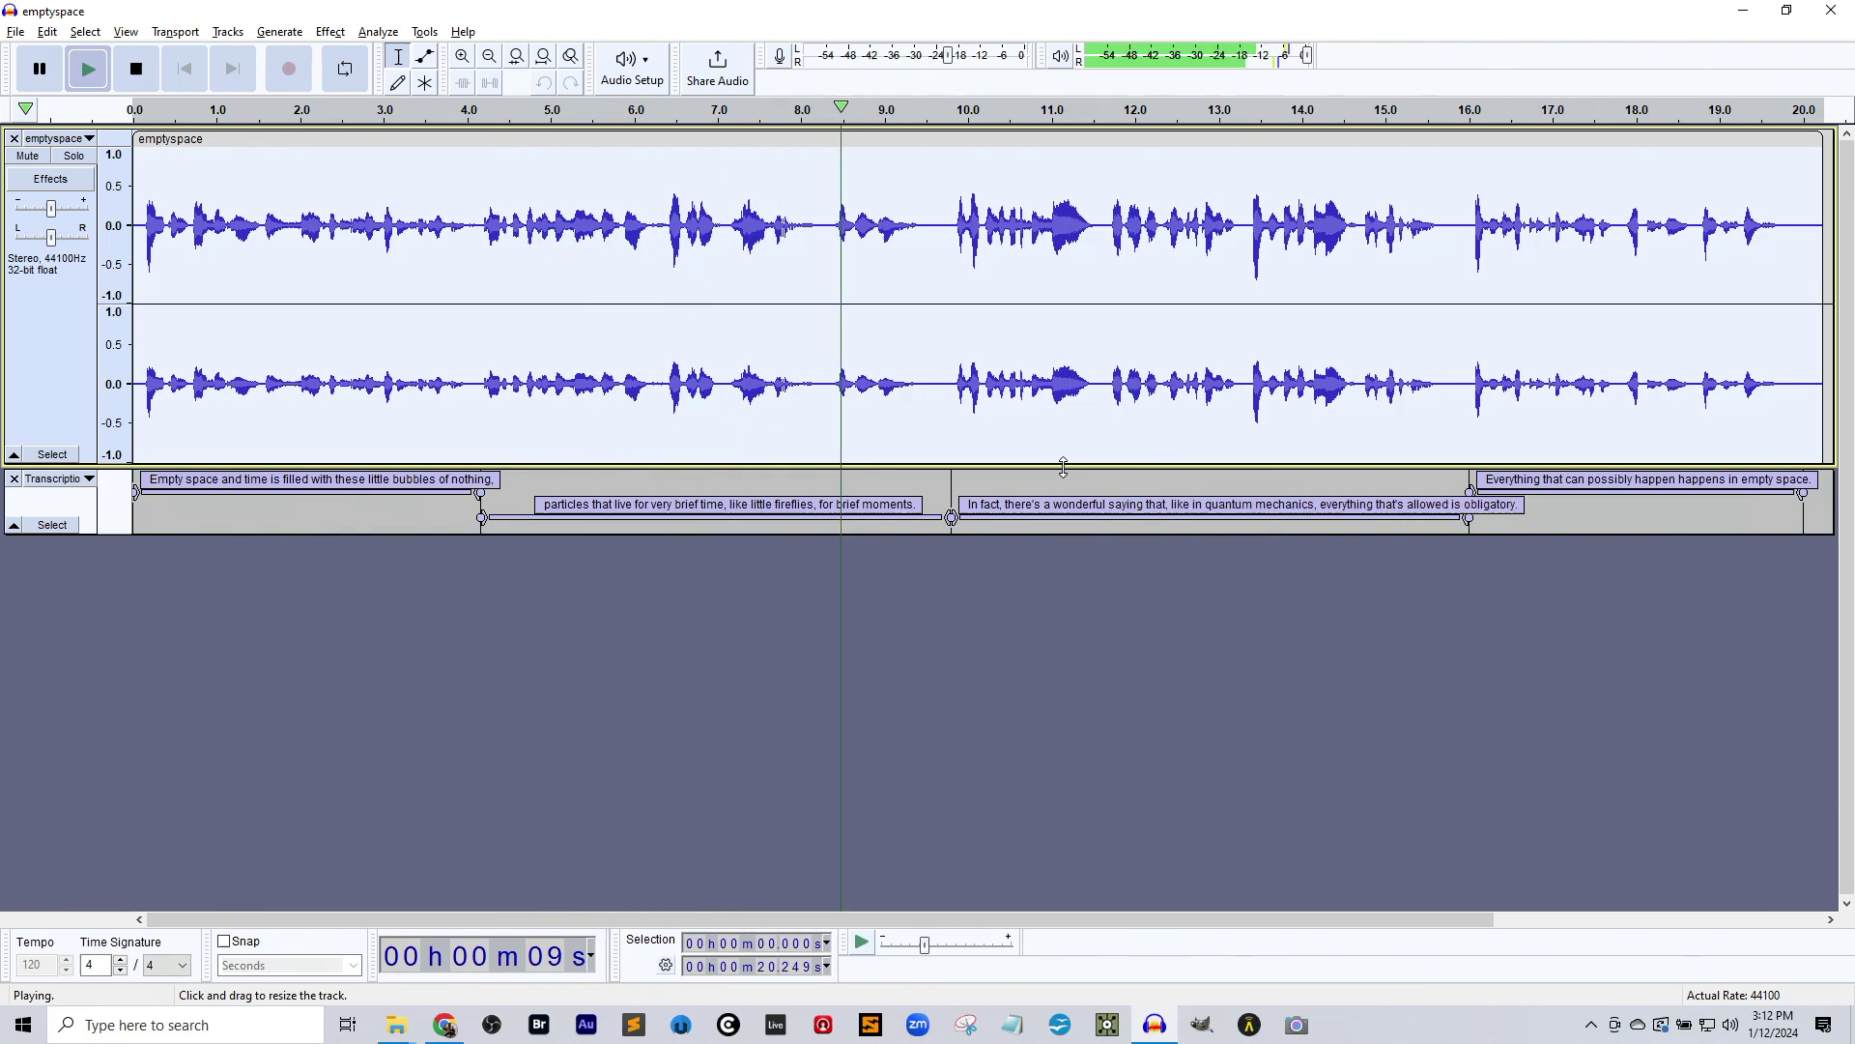
key("space")
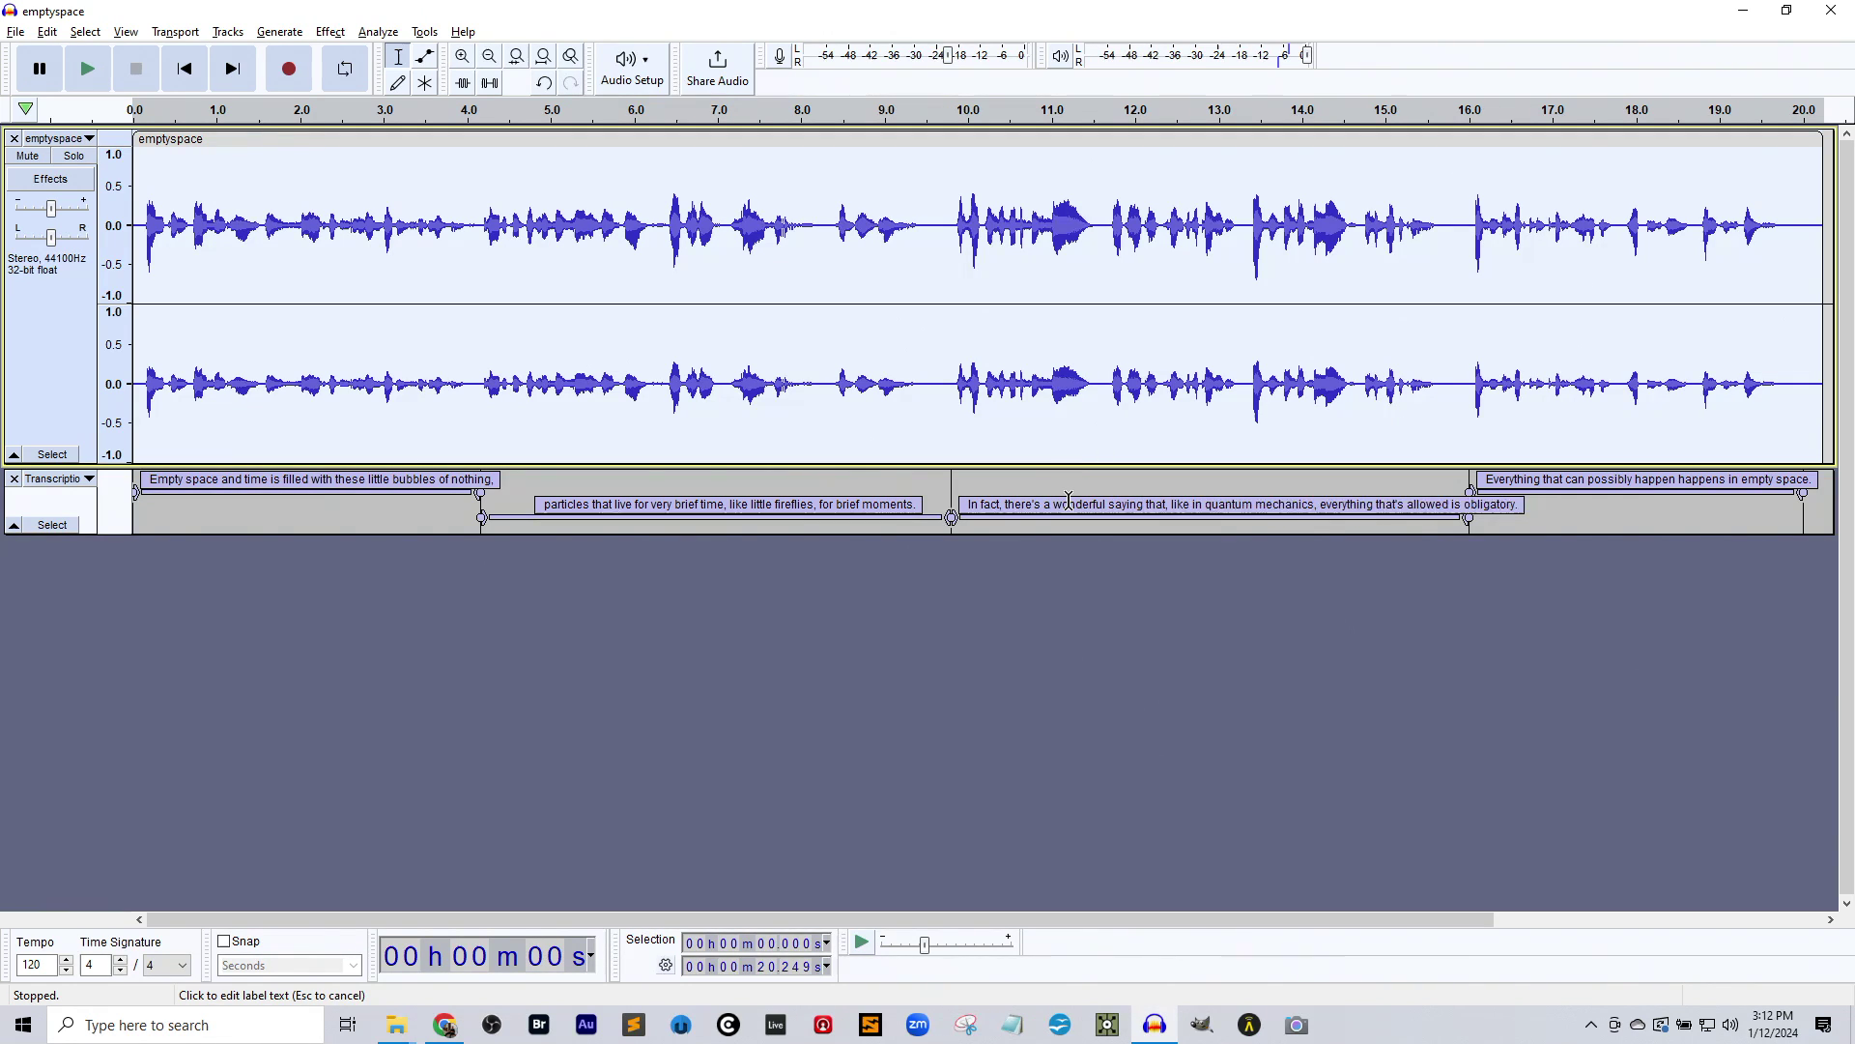
- Remove the emptyspace audio track and drag Eisenhower_MIC03.wav in from Downloads
left_click(14, 139)
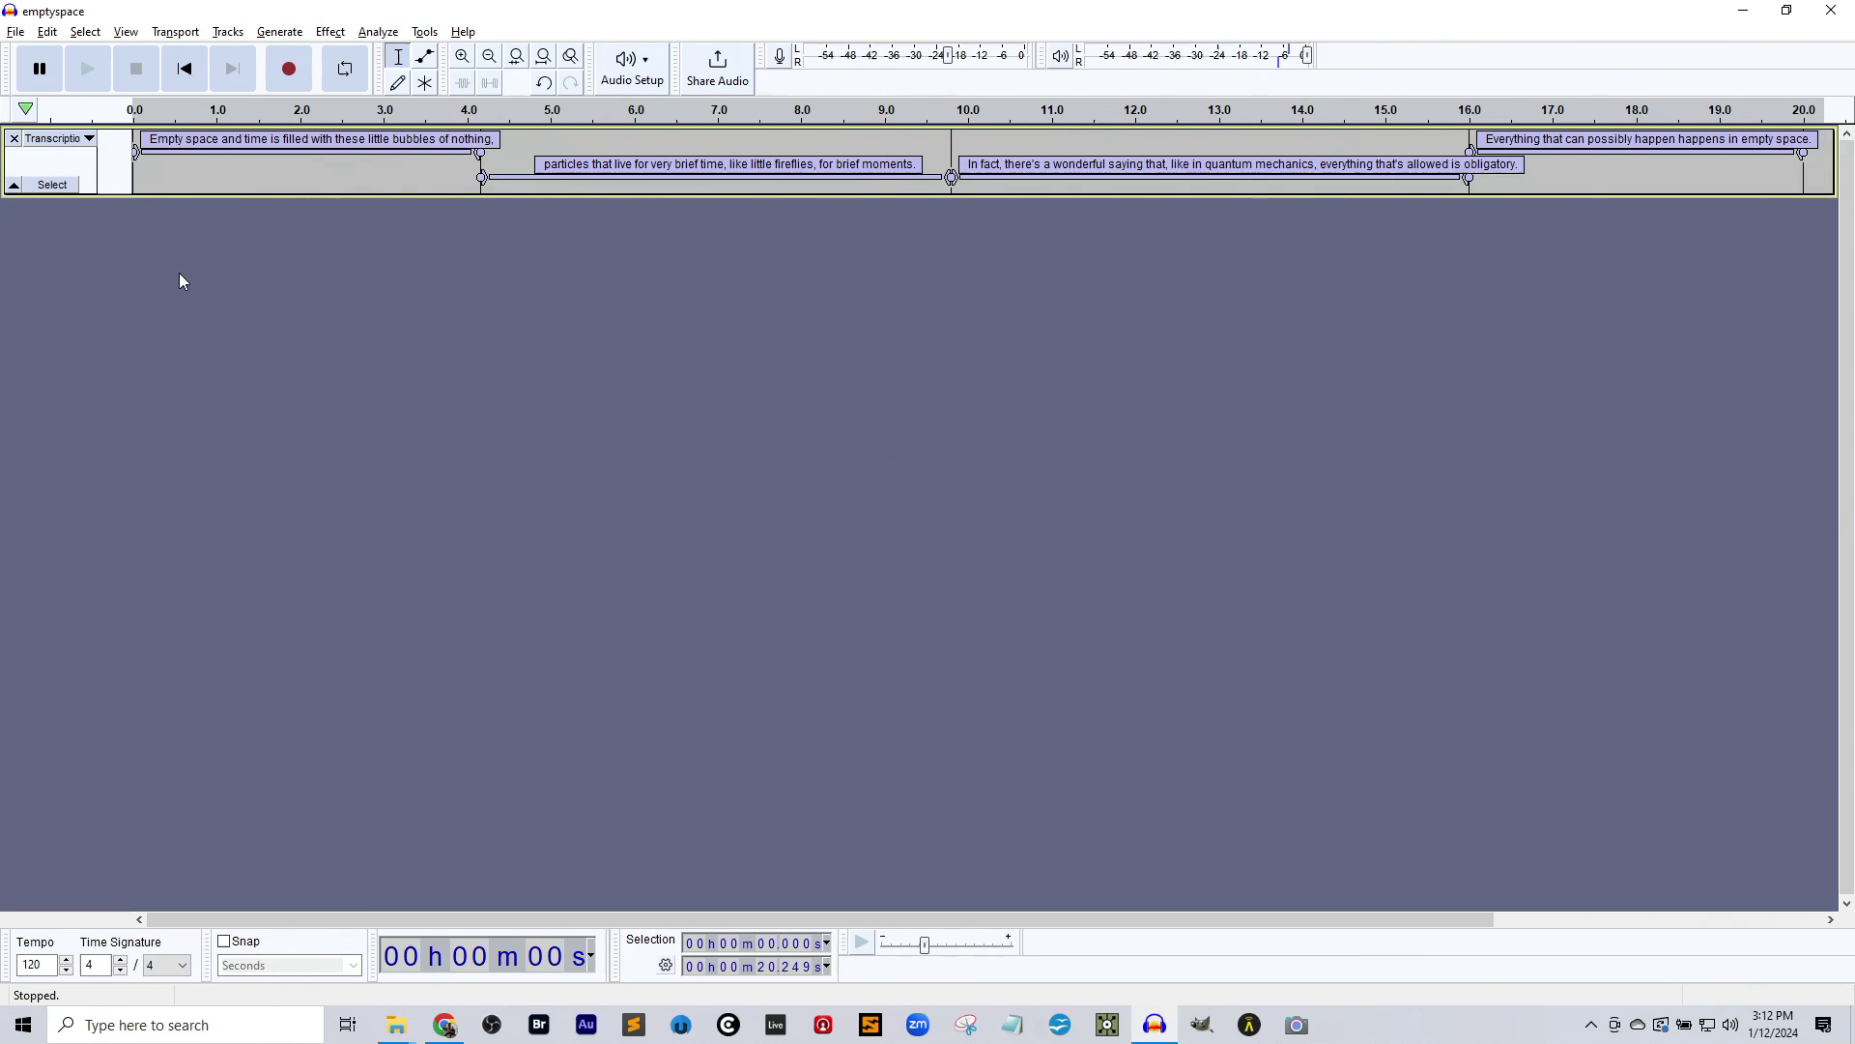
key("alt+Tab")
left_click_drag(1022, 563, 415, 398)
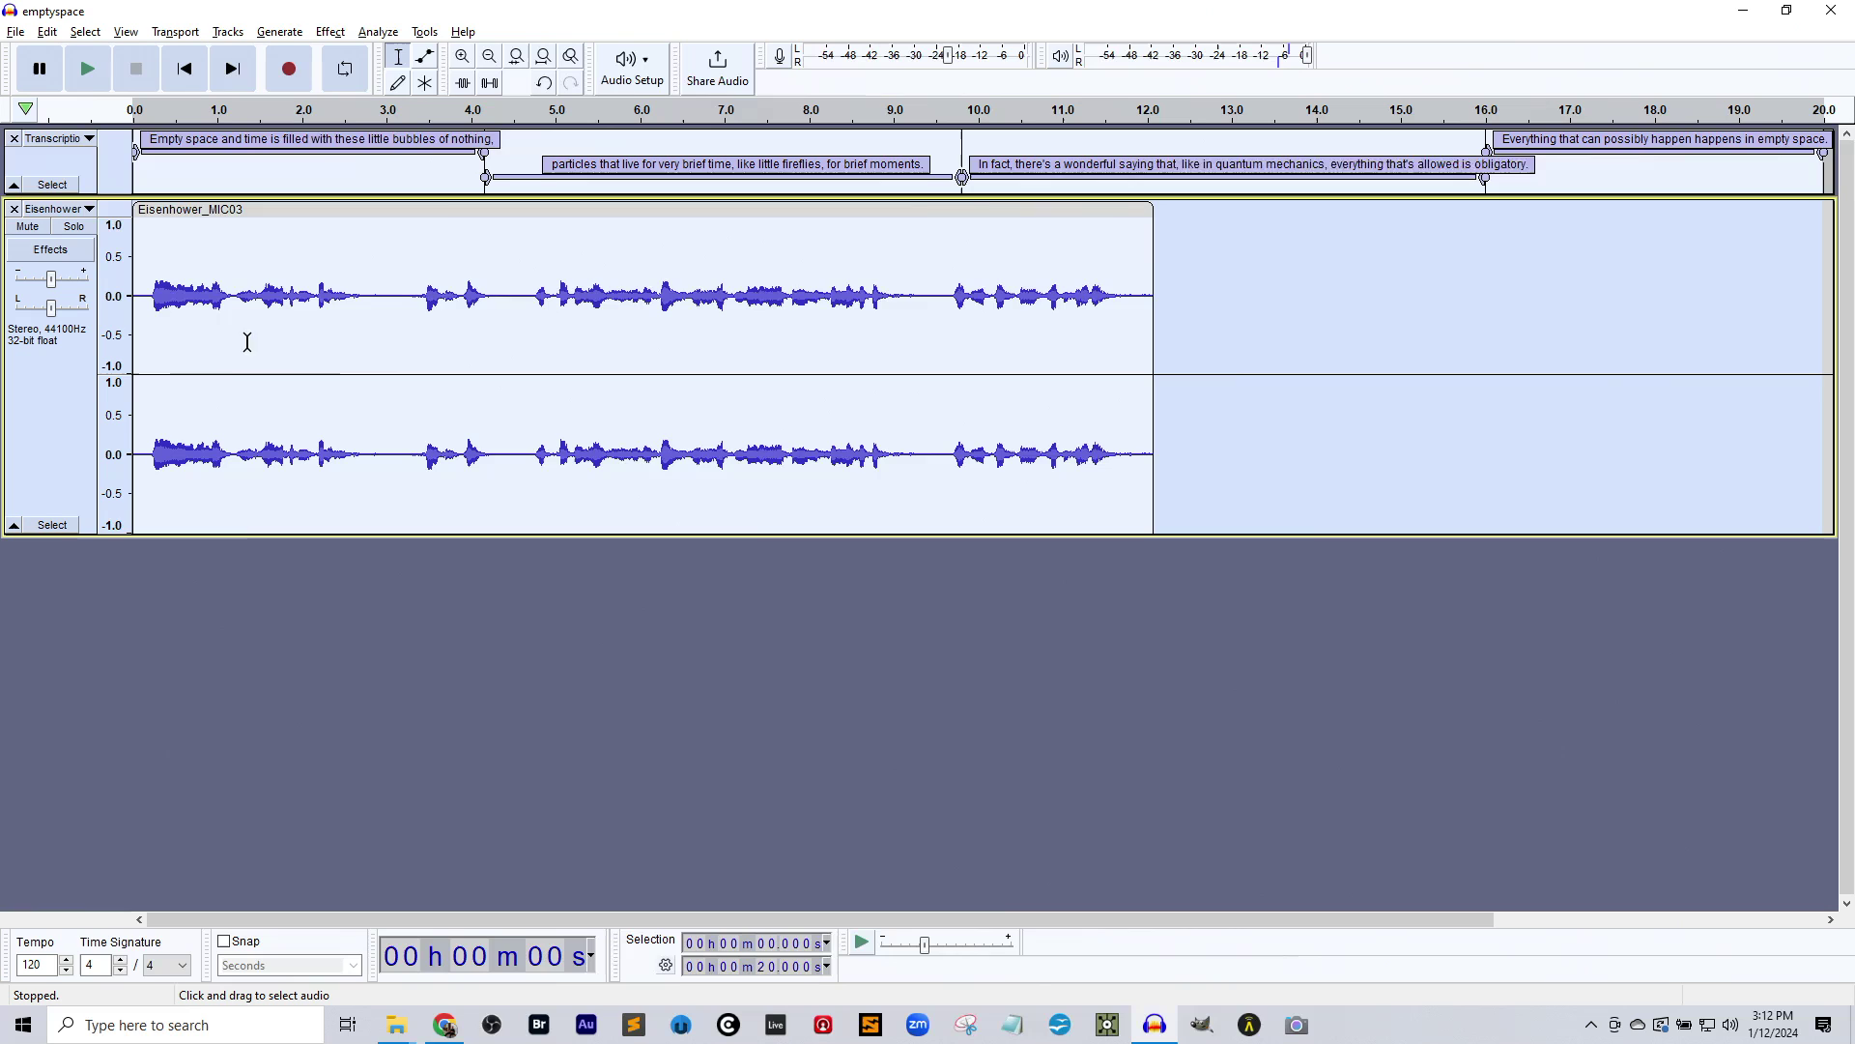
- Transcribe Eisenhower_MIC03 with OpenVINO Whisper, enlarge its track and select the Transcription labels
left_click(378, 32)
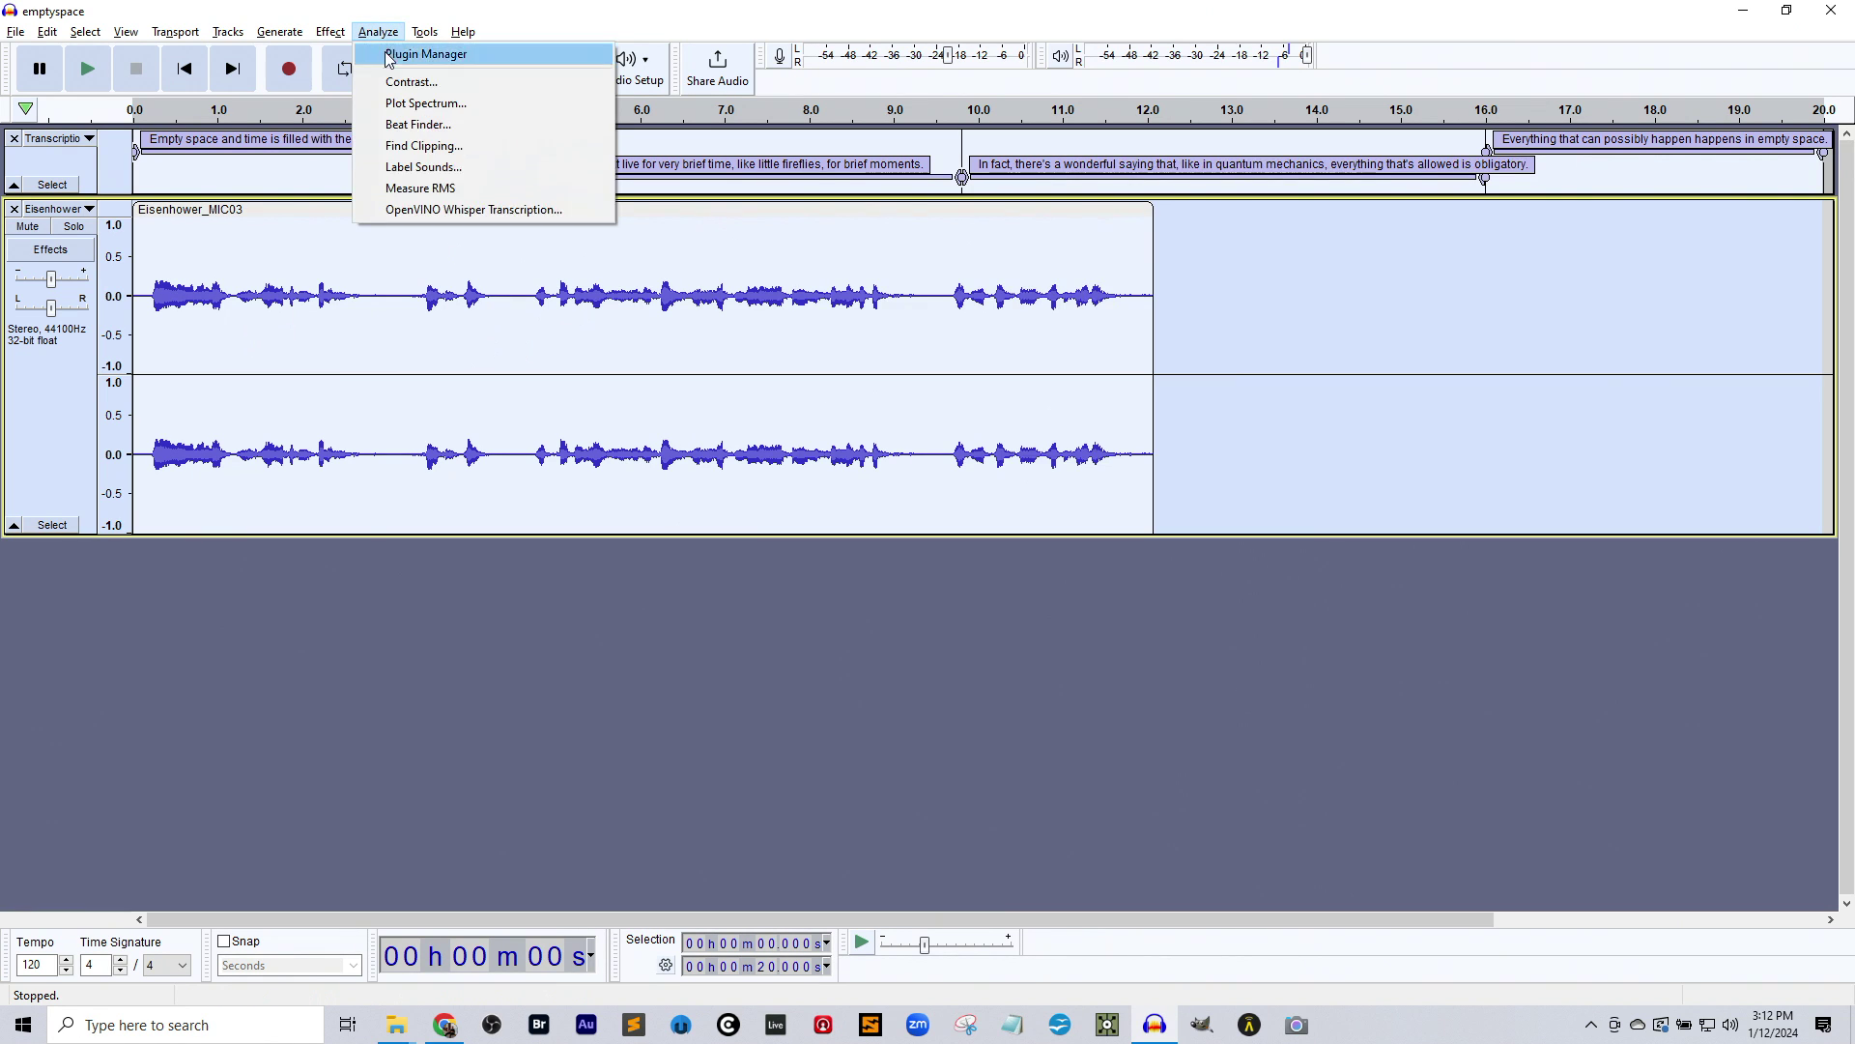
left_click(437, 210)
left_click(1073, 463)
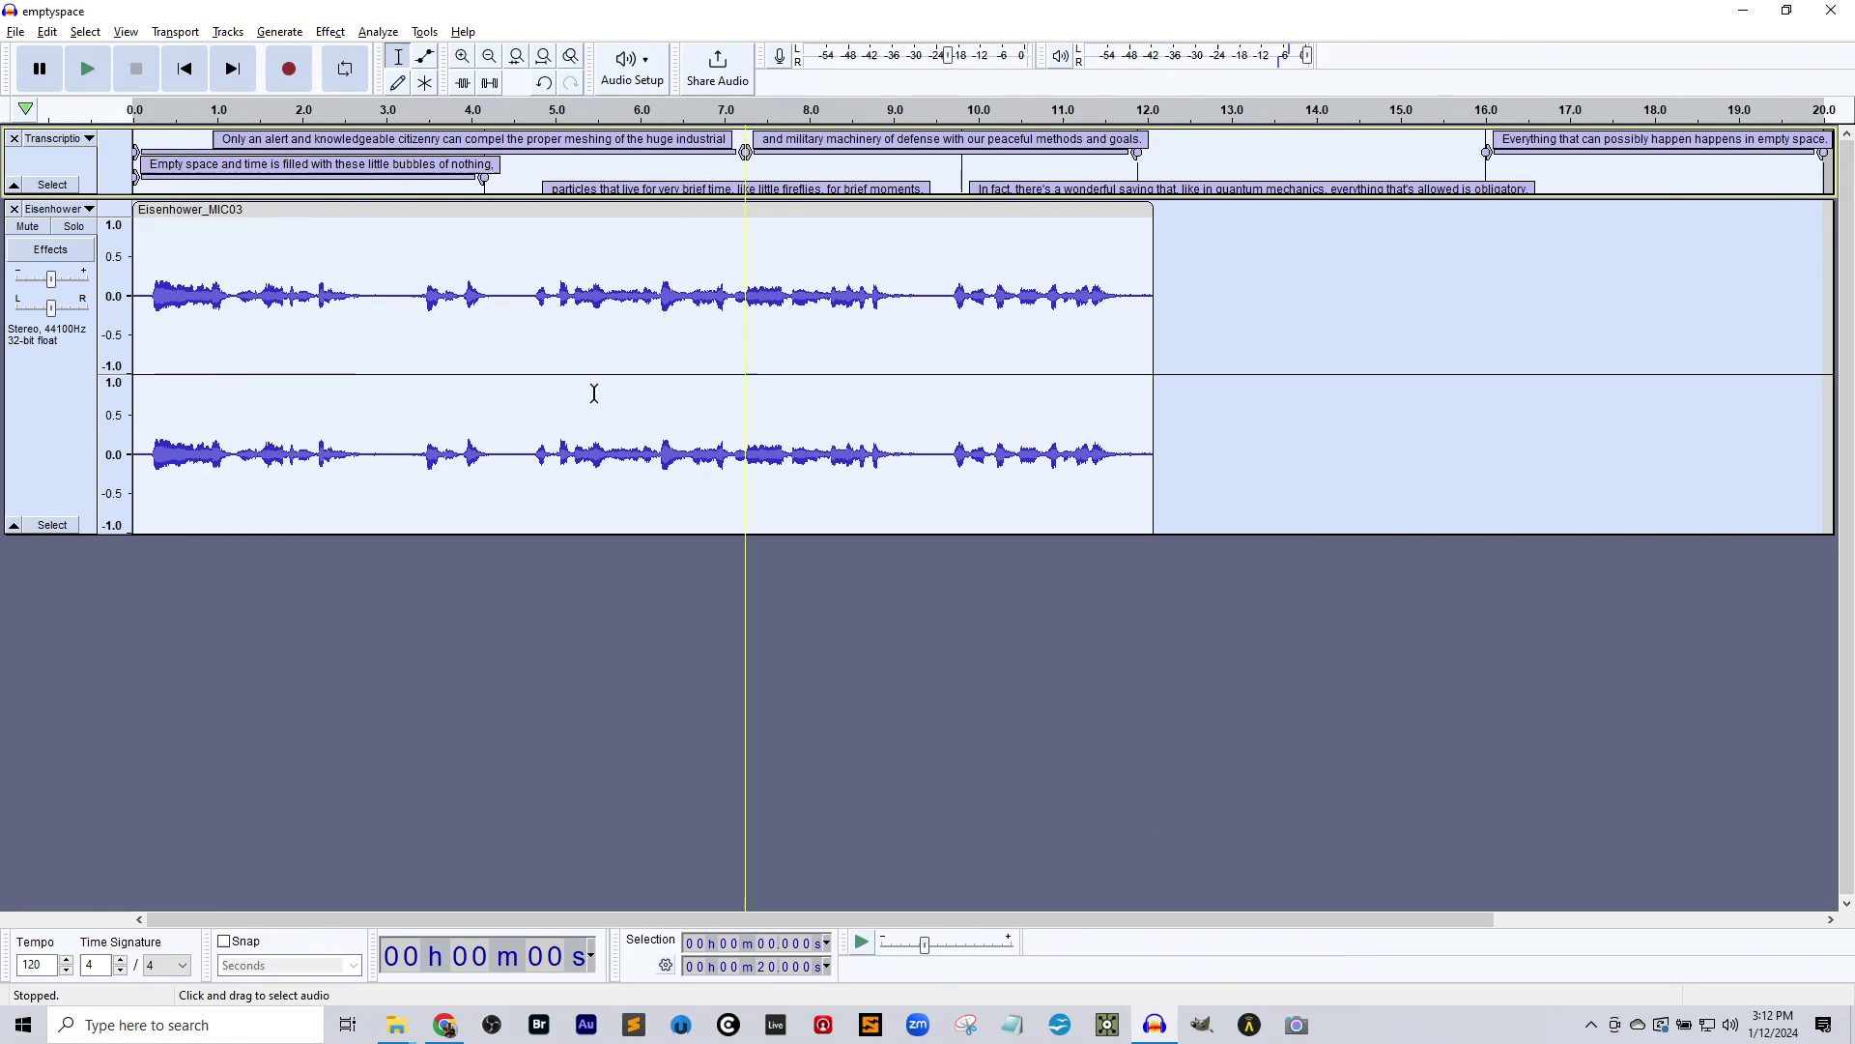
left_click(262, 298)
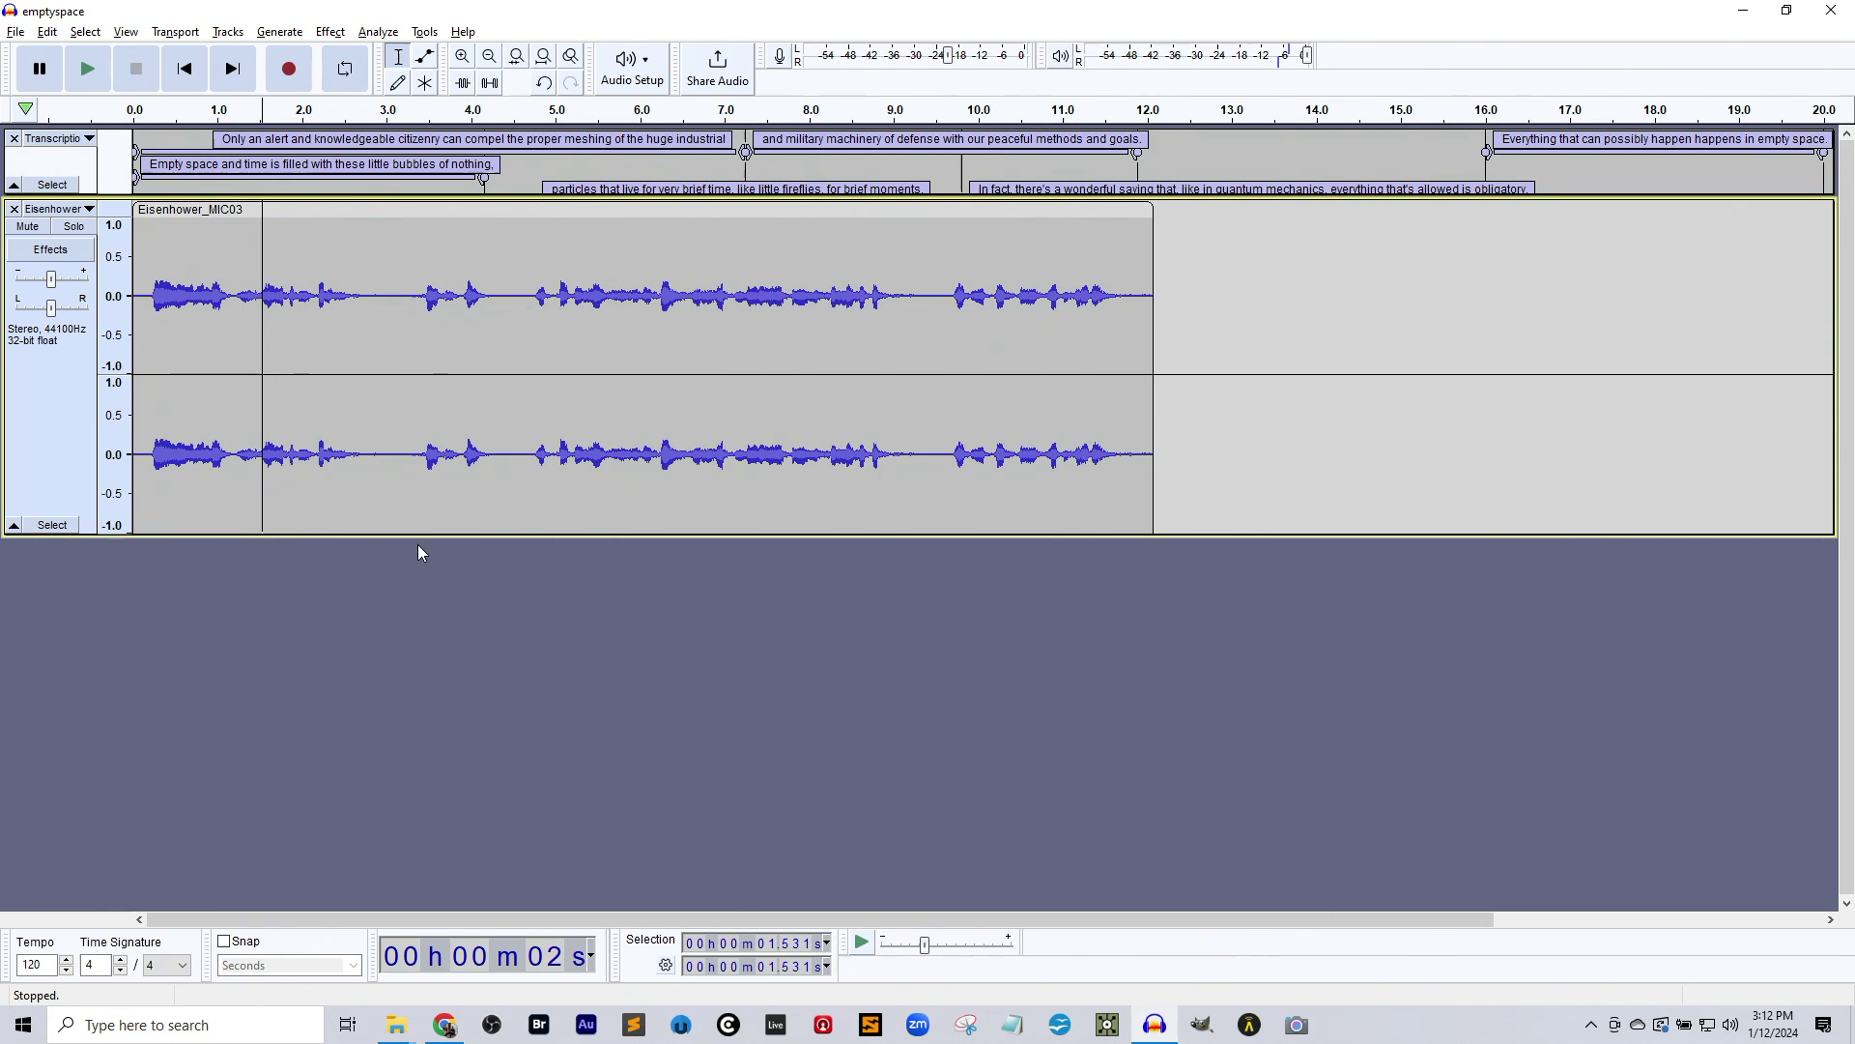
left_click_drag(418, 535, 416, 583)
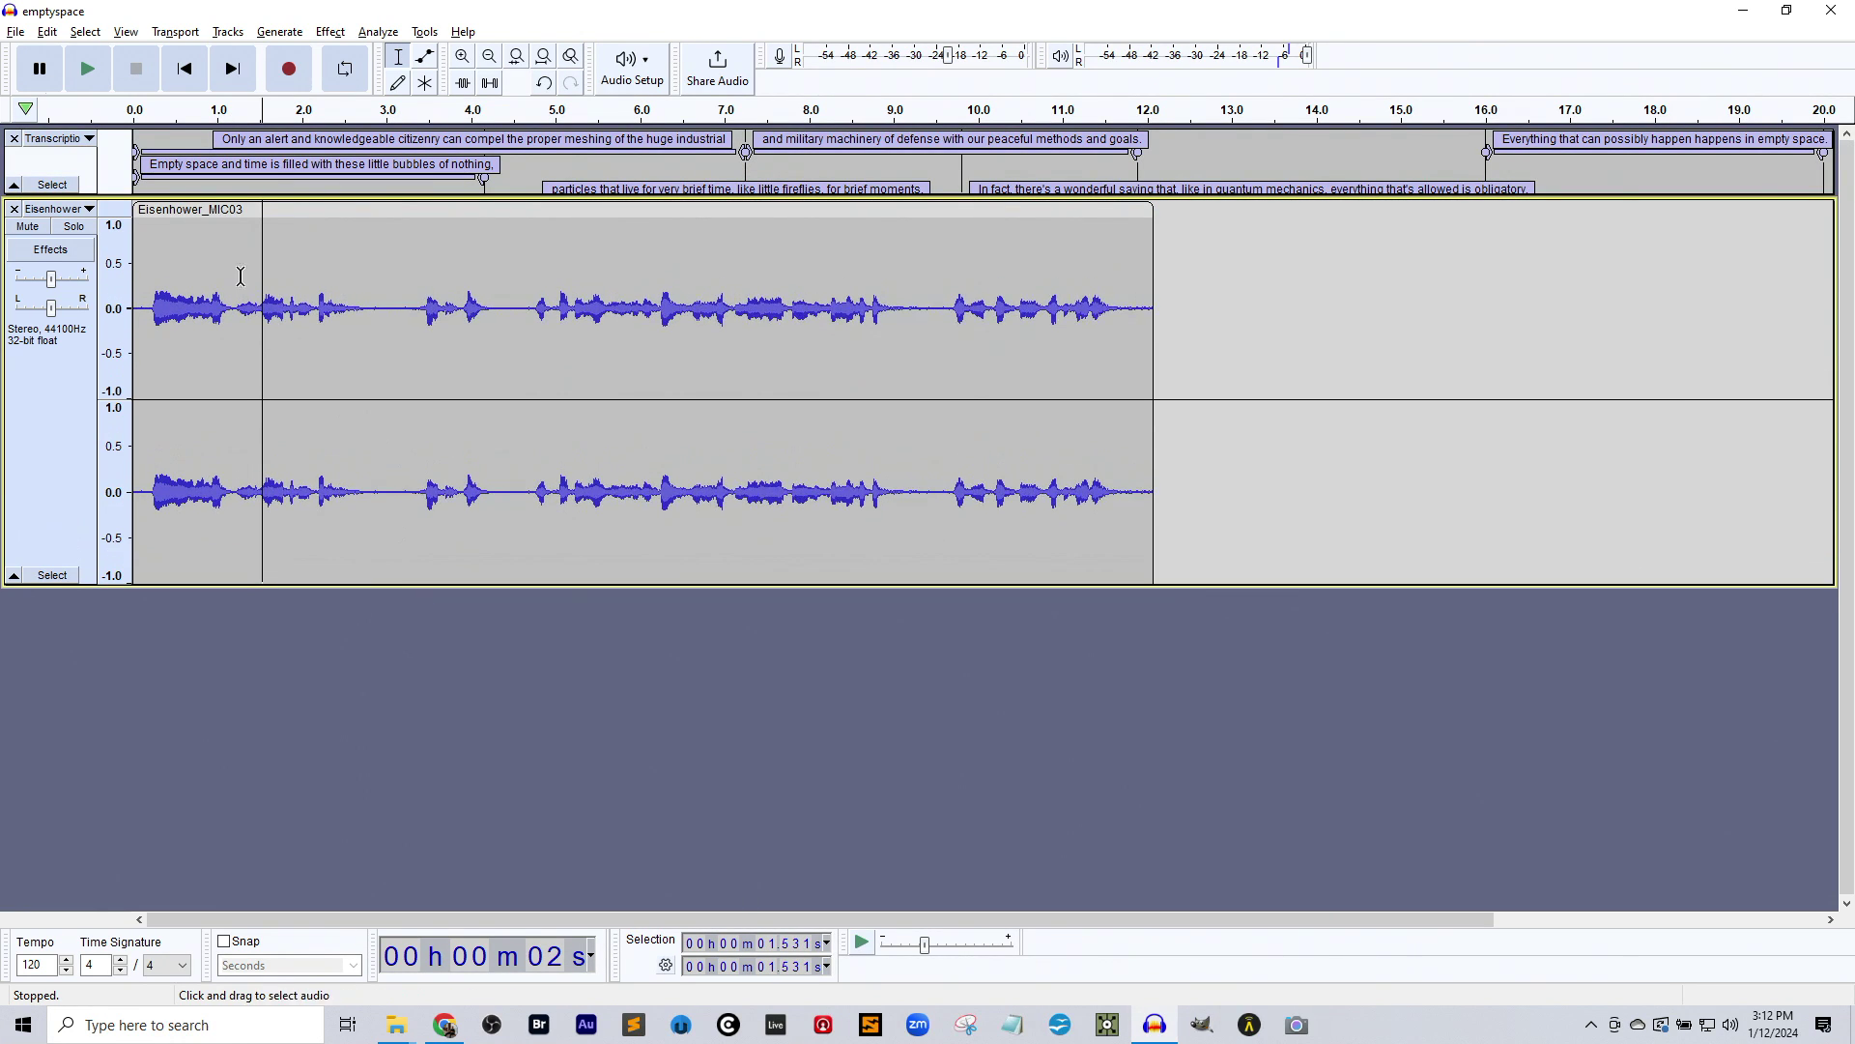
left_click(29, 163)
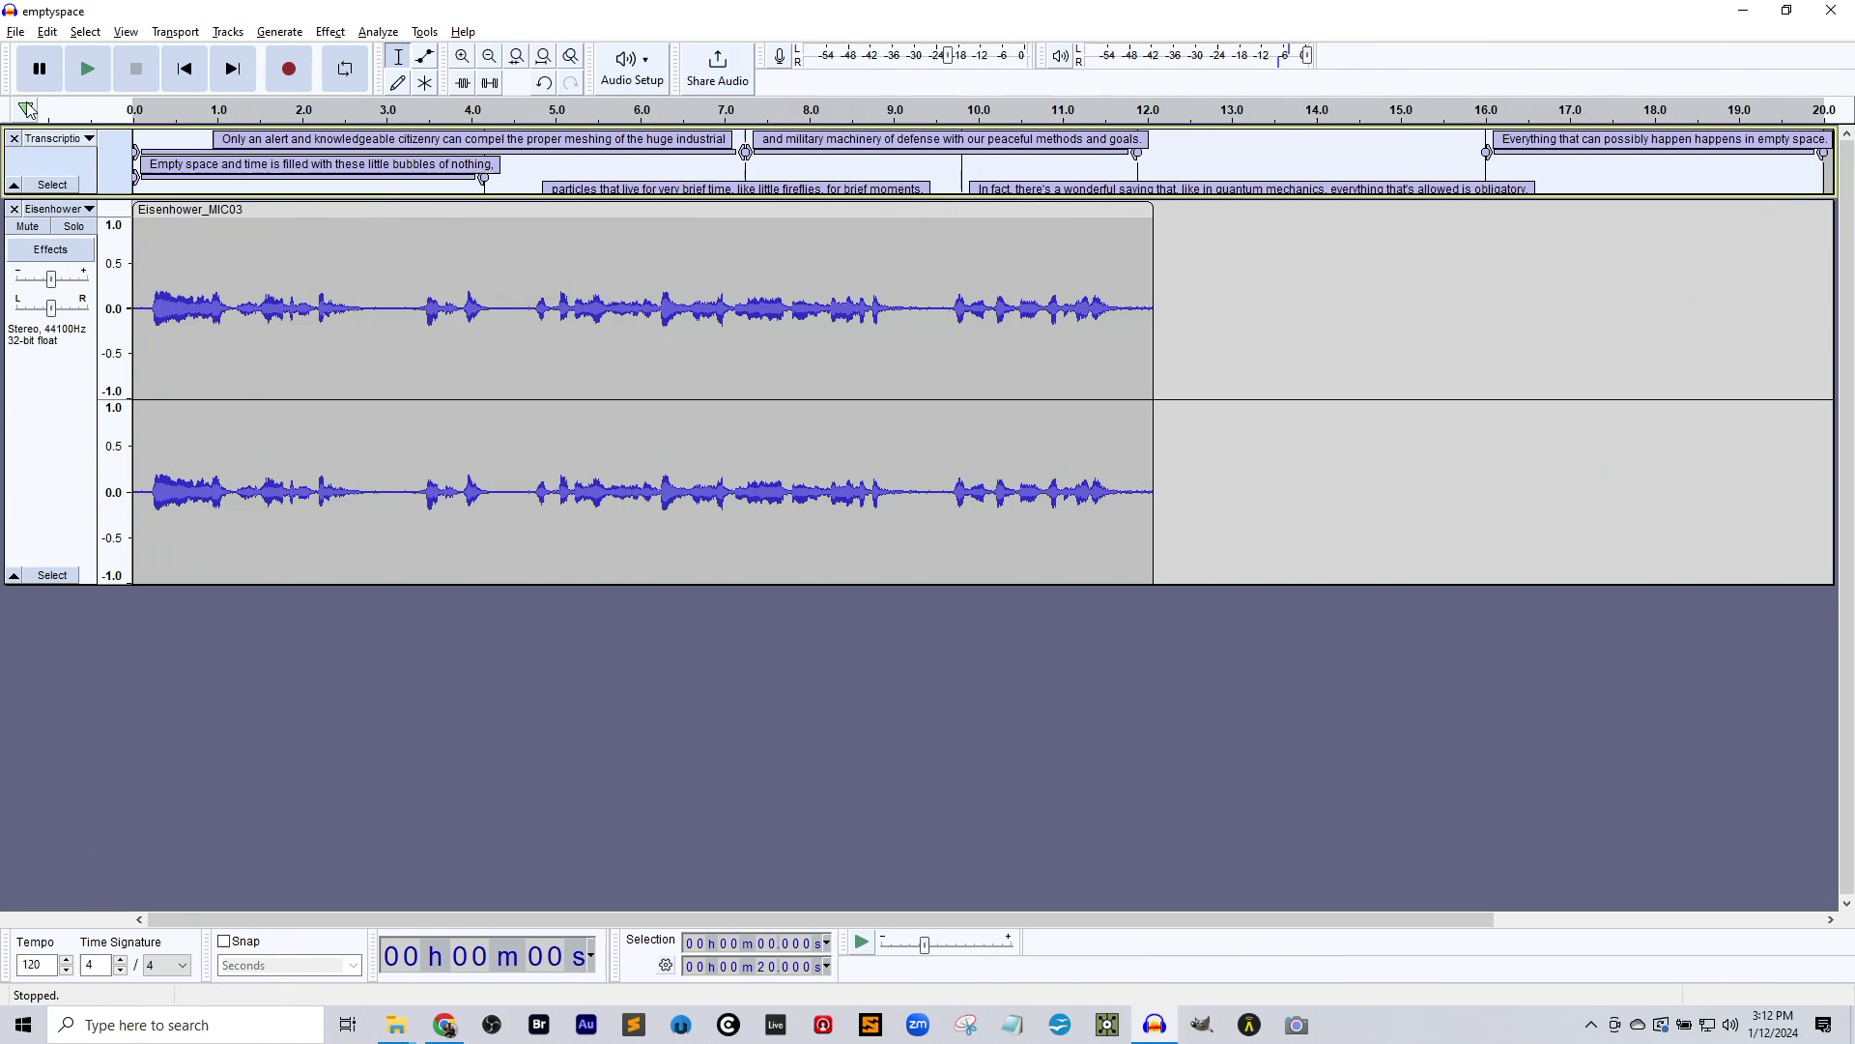
- Close the emptyspace project without saving changes
left_click(16, 31)
left_click(61, 124)
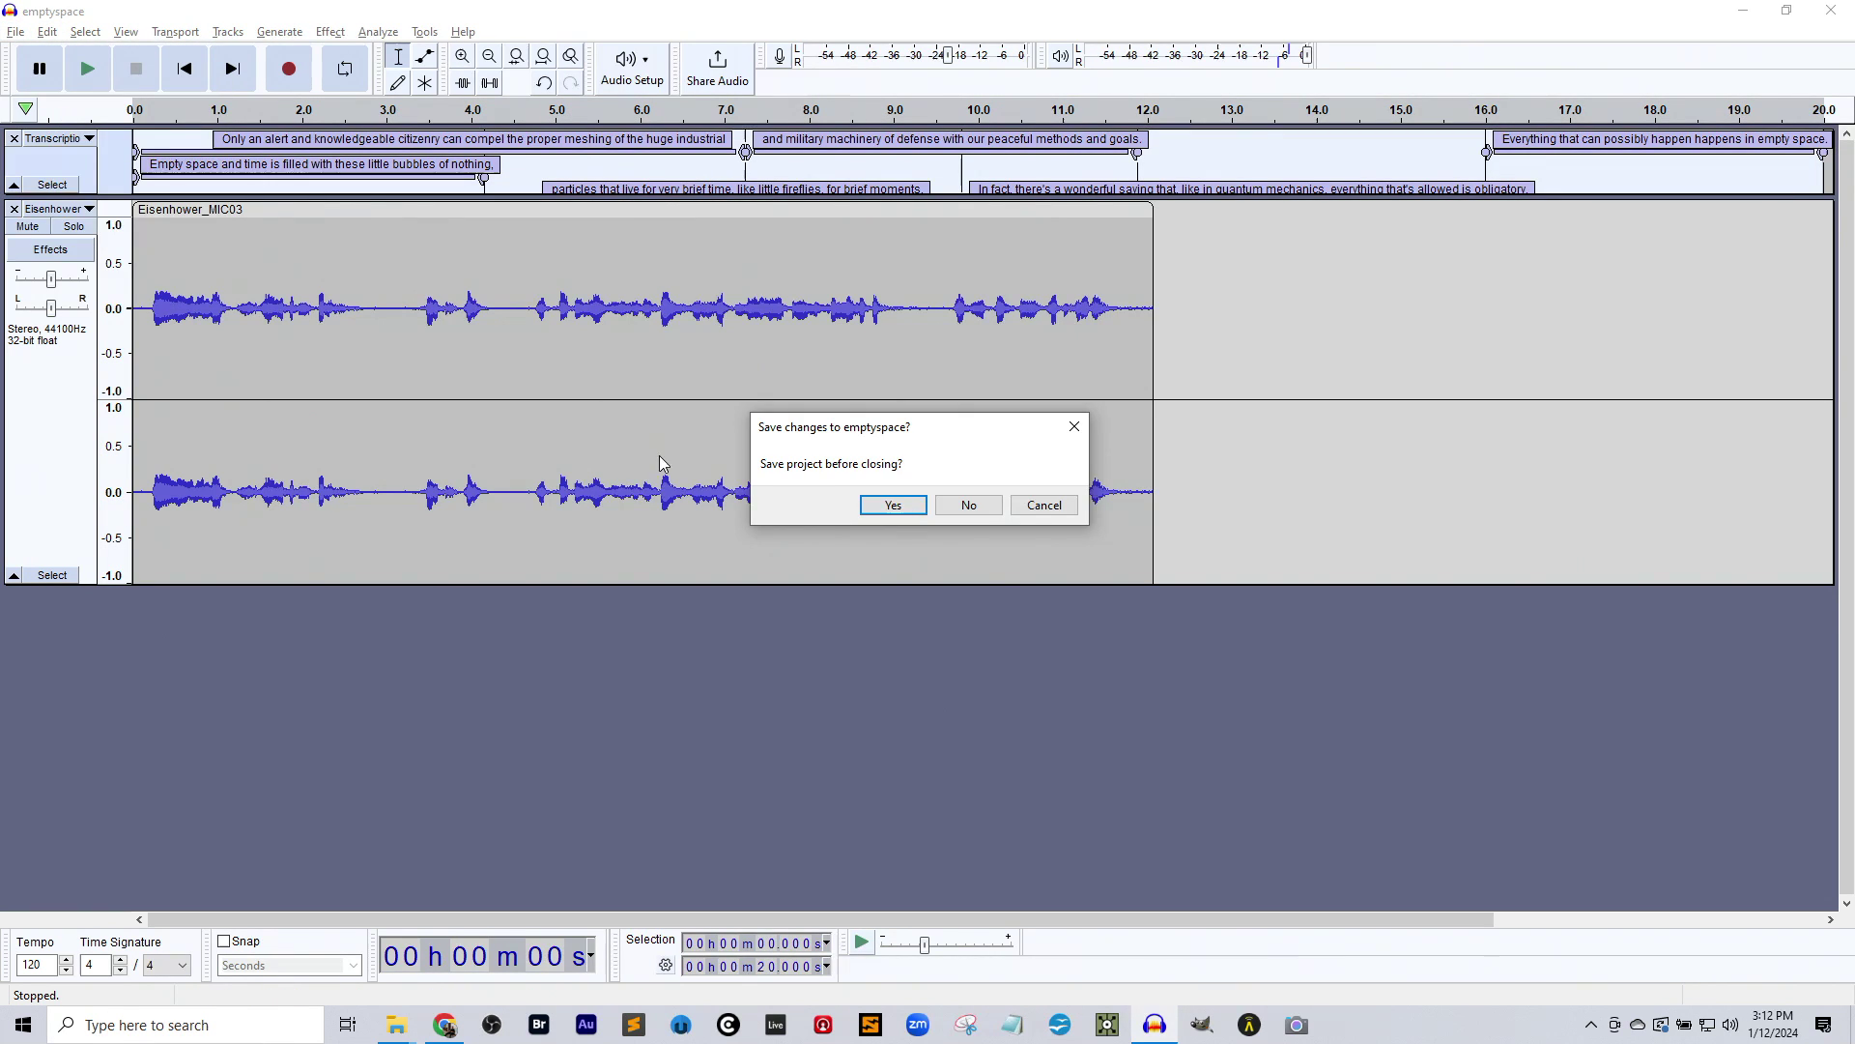
left_click(961, 504)
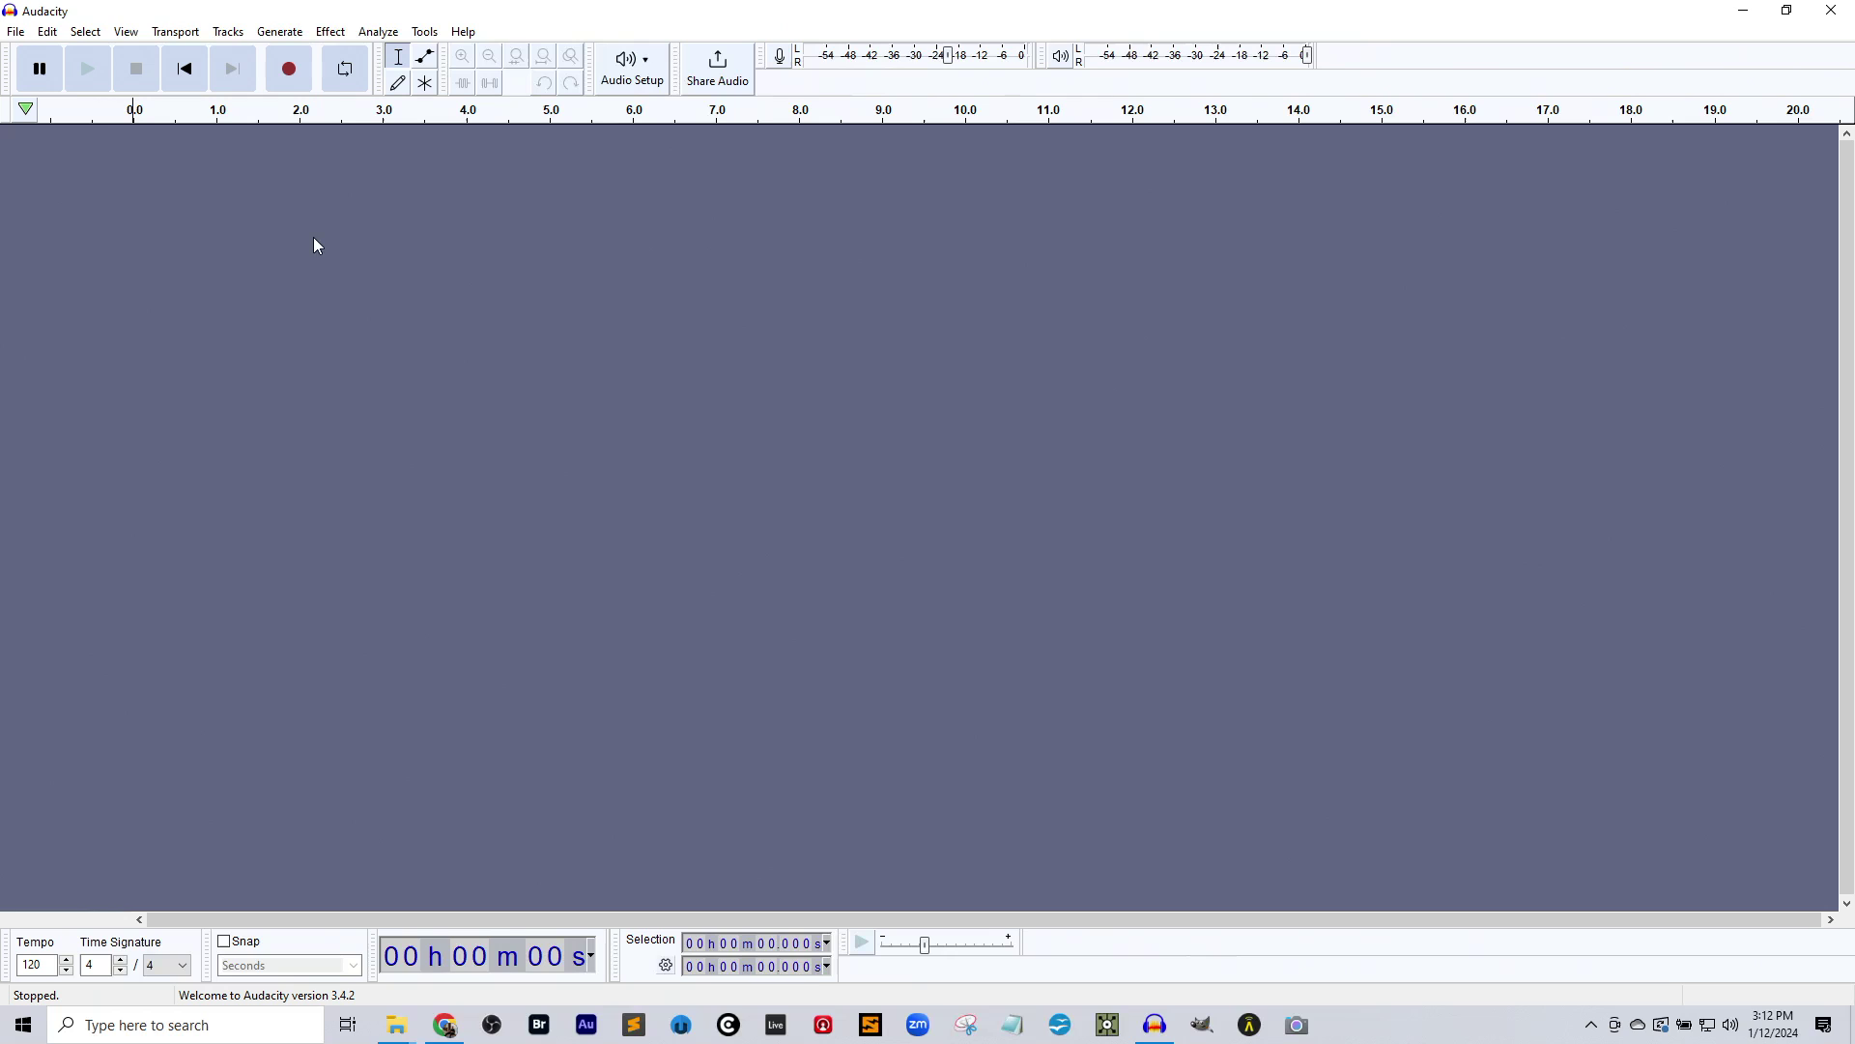
- Drag Eisenhower_MIC03.wav in from Downloads, transcribe it with OpenVINO Whisper, and play it
left_click(396, 1024)
left_click_drag(1086, 580, 402, 422)
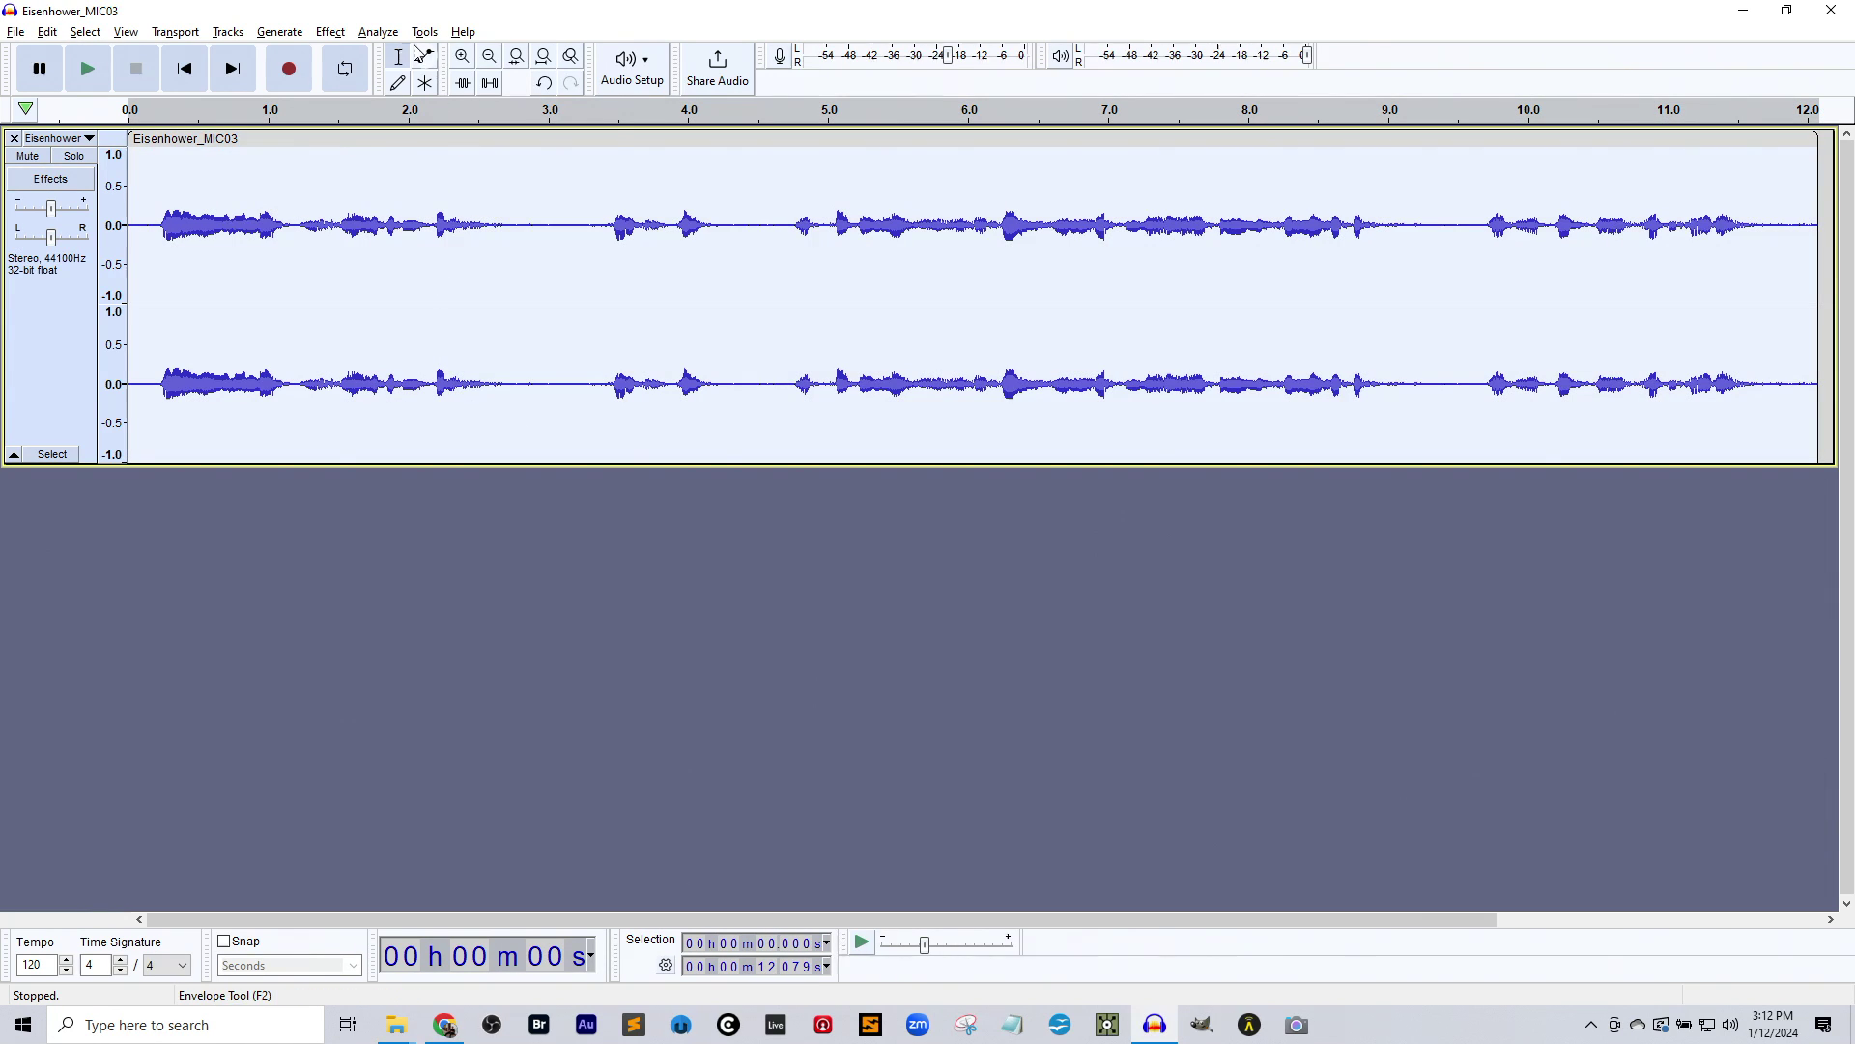
left_click(378, 32)
left_click(438, 212)
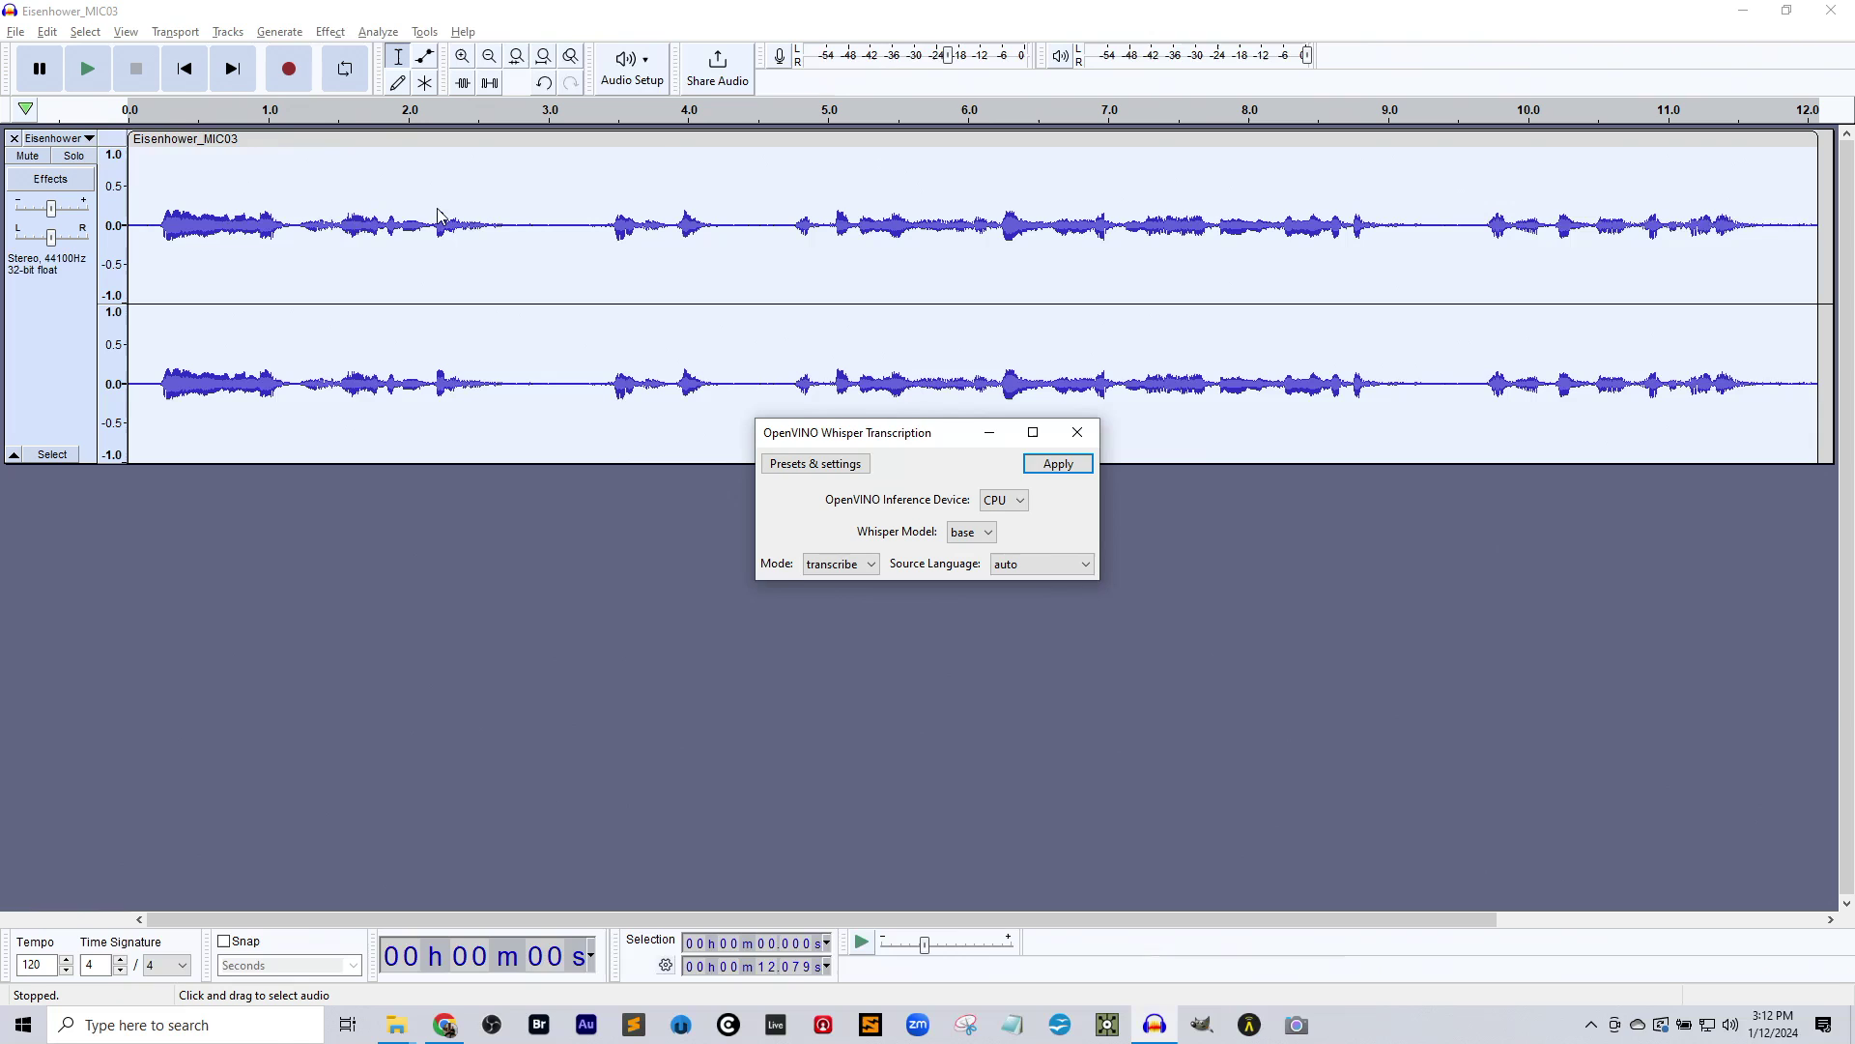
left_click(1055, 464)
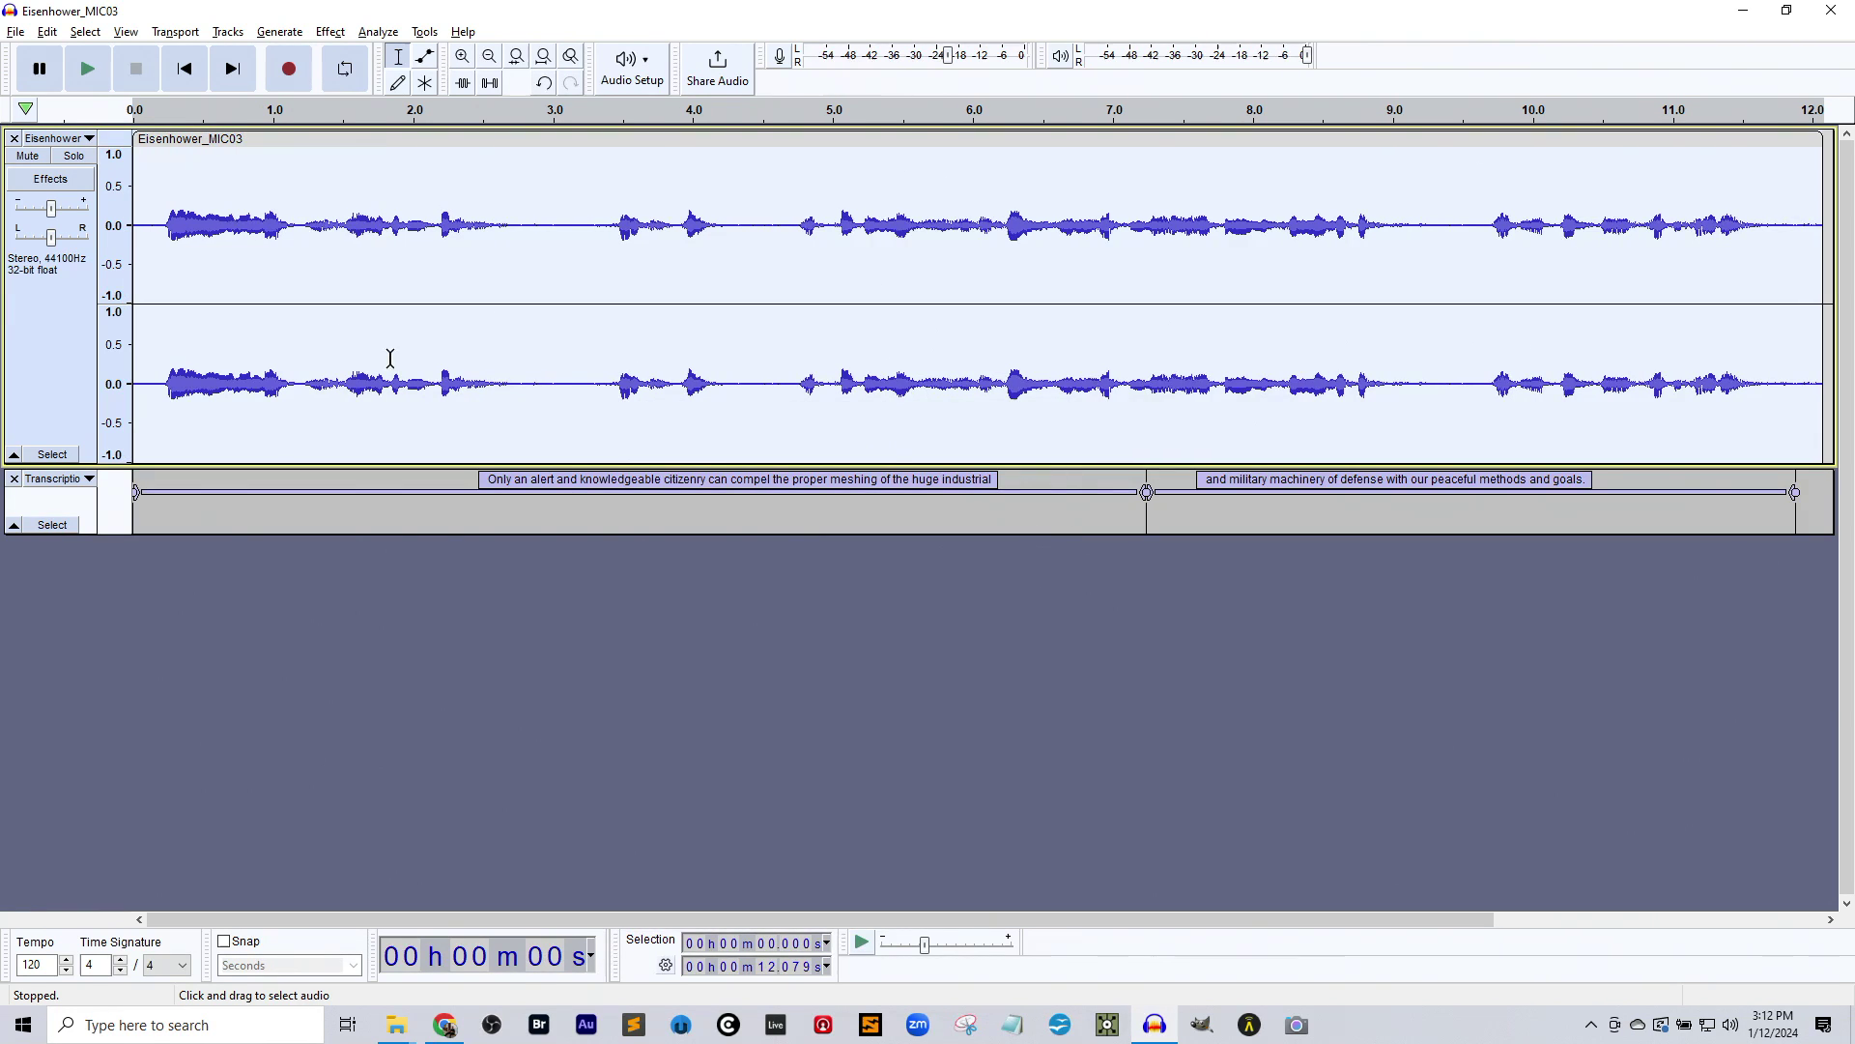
key("space")
- Remove the Eisenhower track, close the project unsaved, and drag in Dostoevsky_XI_Excerpt_IV_cleaned.wav
left_click(15, 138)
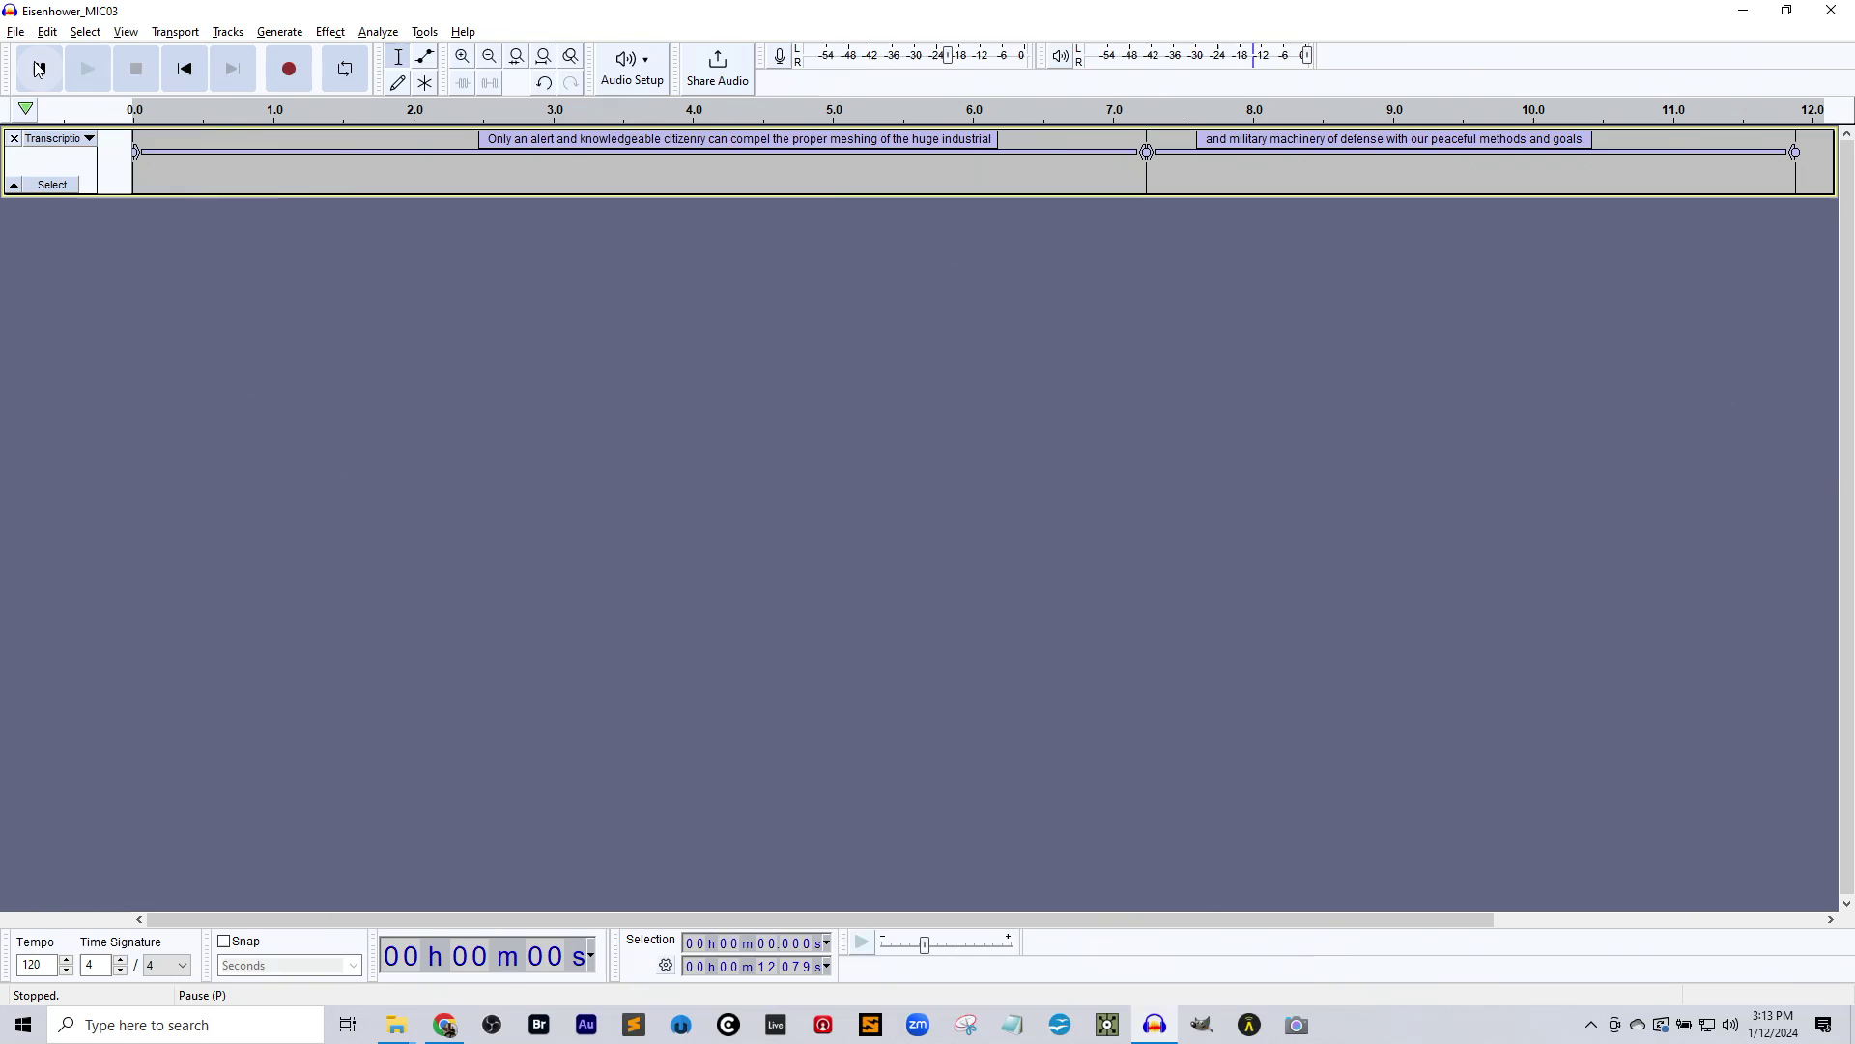
left_click(15, 31)
left_click(55, 120)
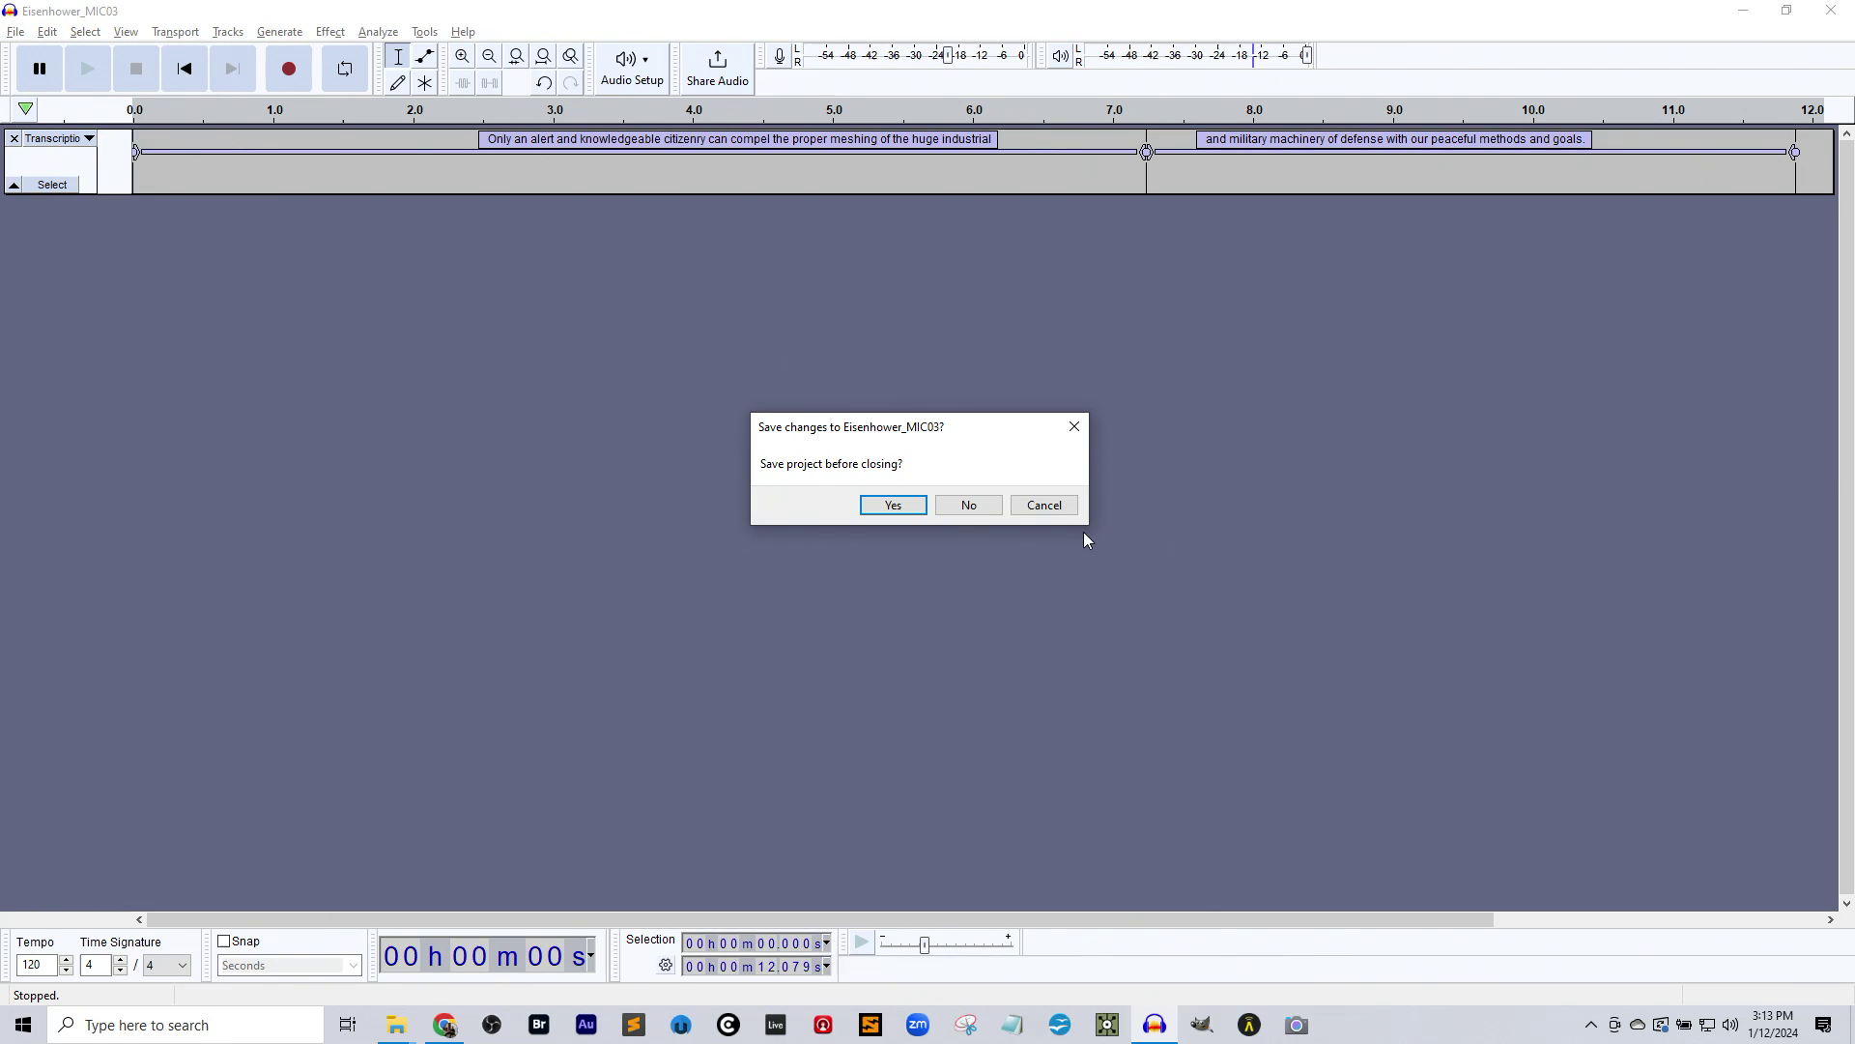
left_click(971, 505)
key("alt+Tab")
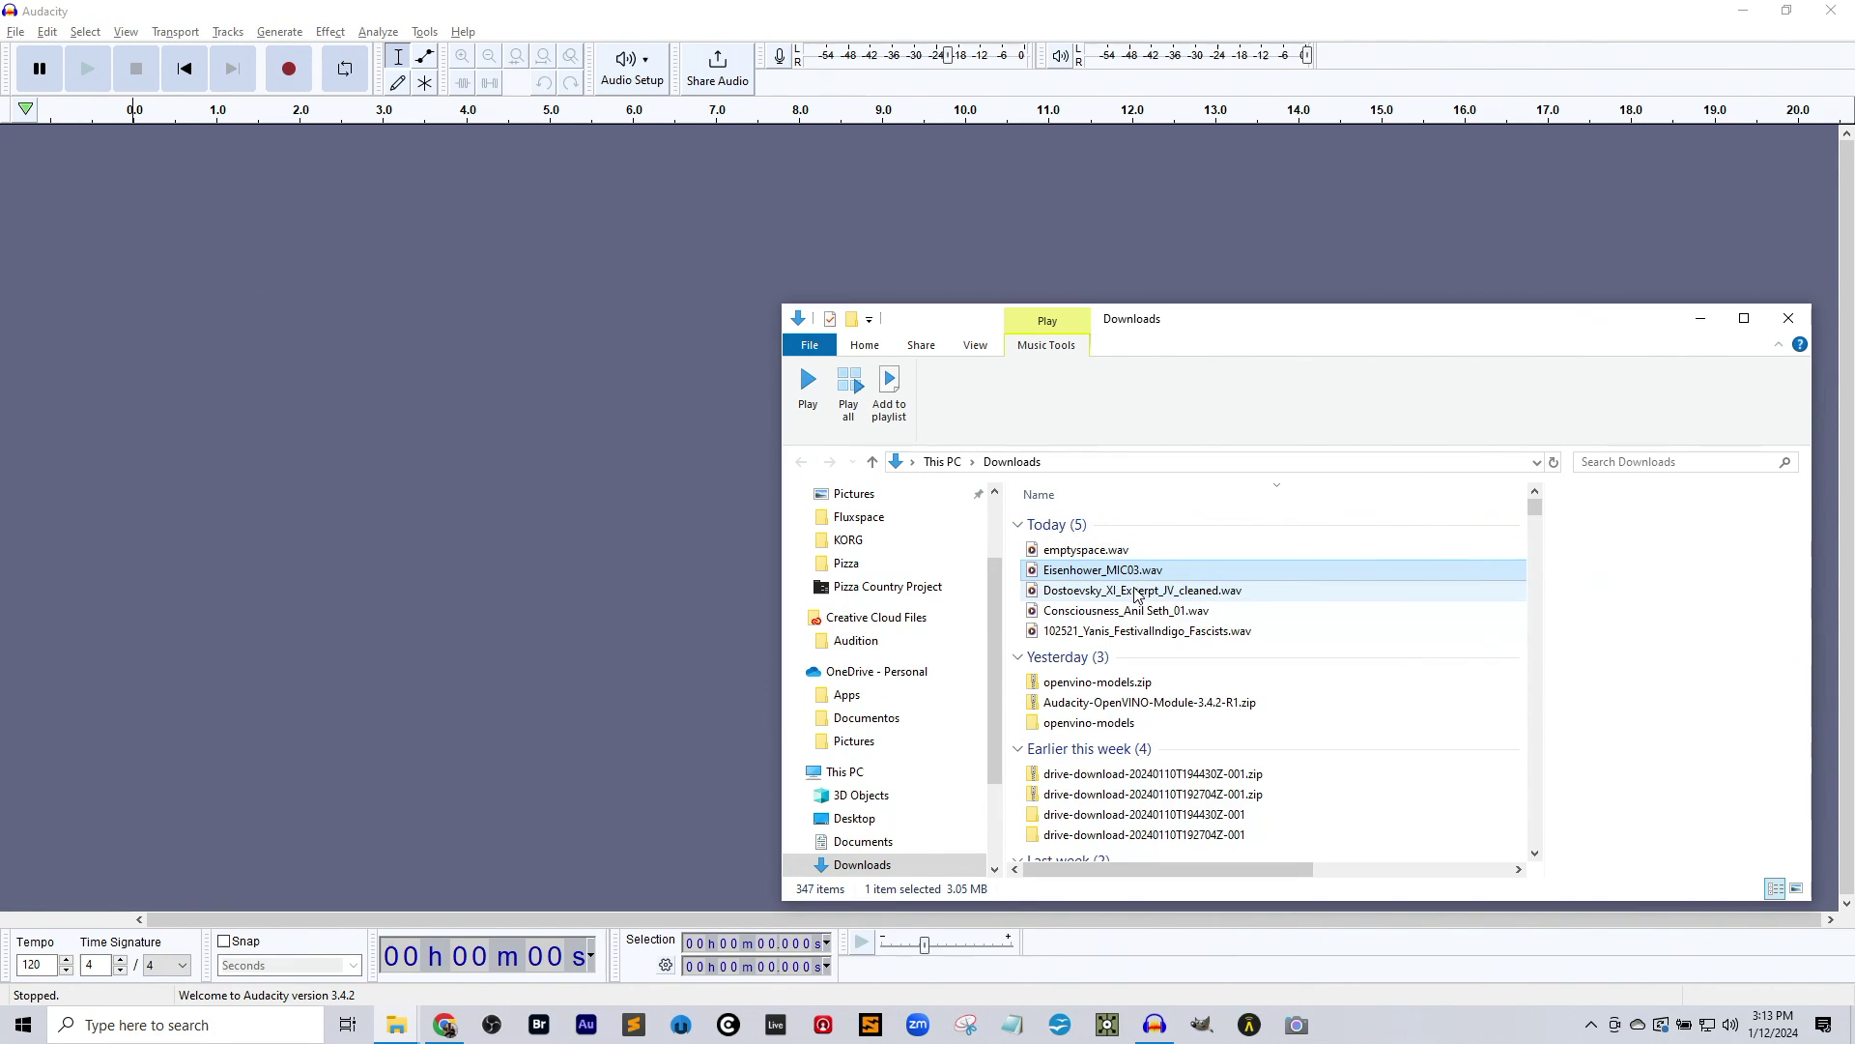
left_click_drag(1145, 590, 198, 326)
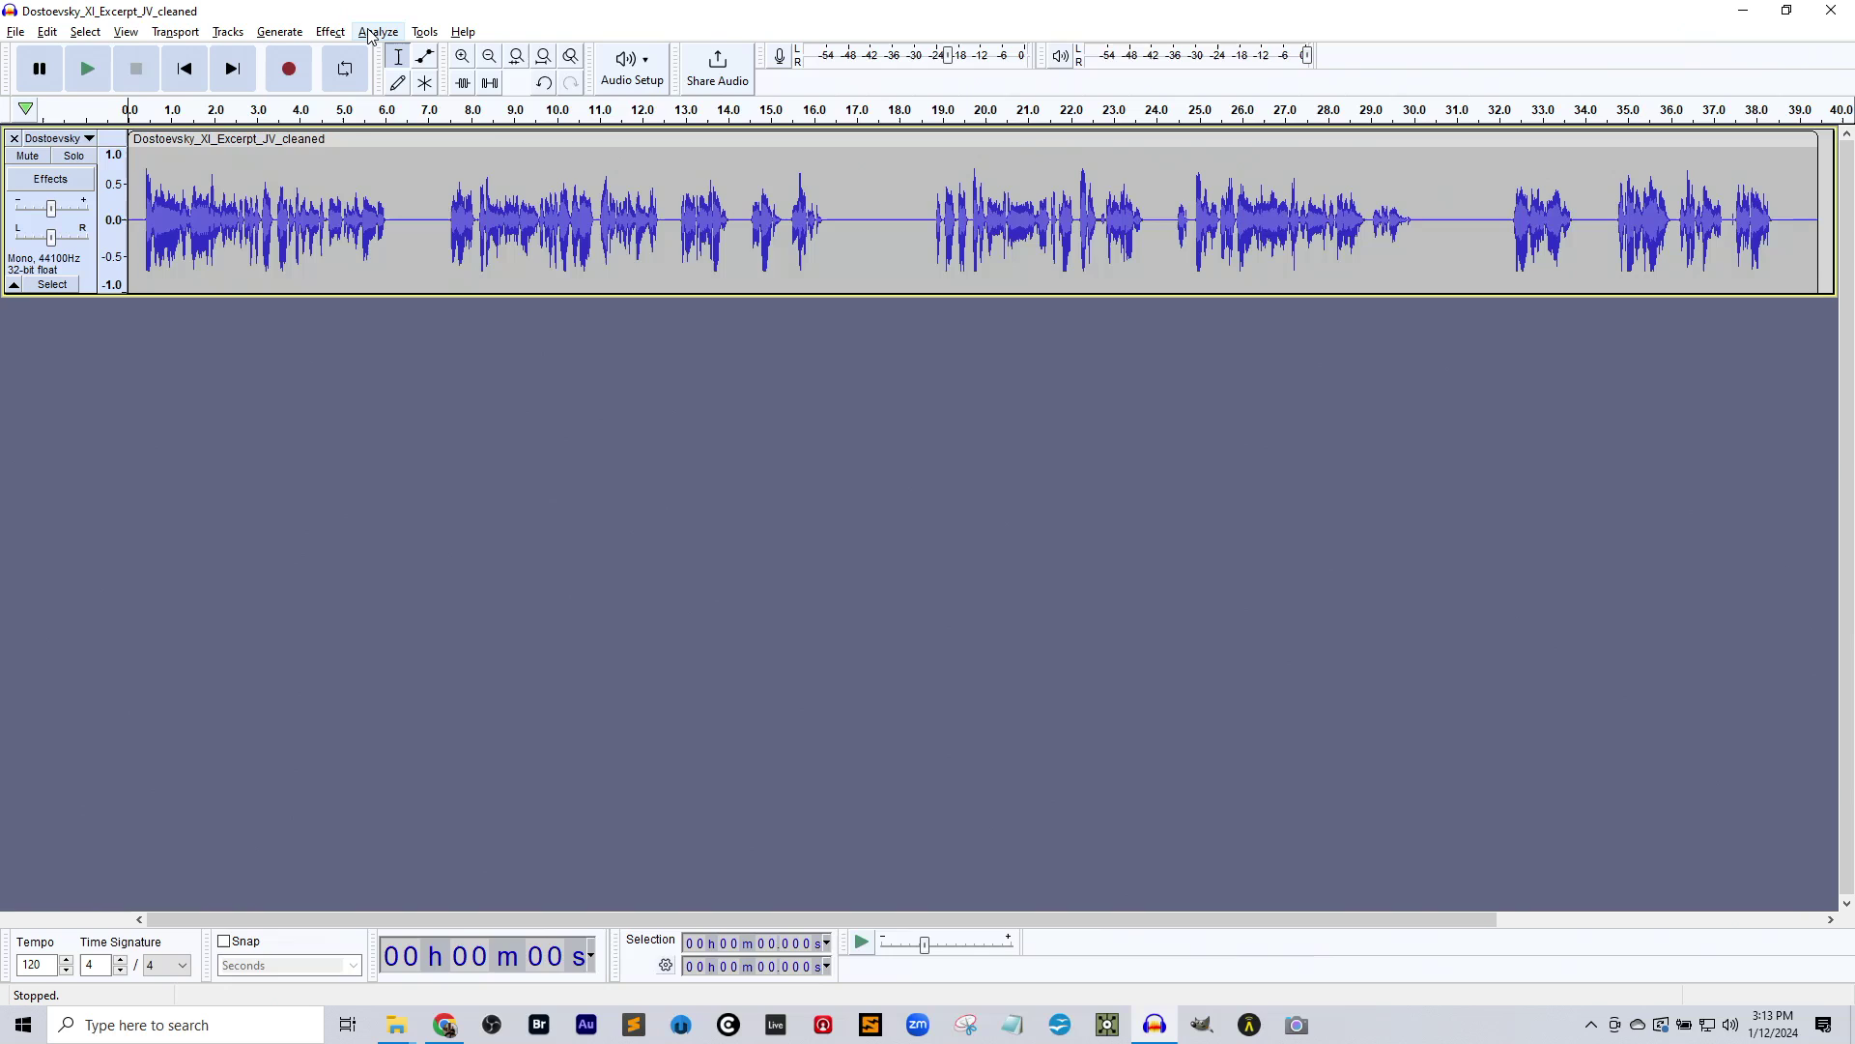
- Select the whole Dostoevsky clip, transcribe it with default Whisper settings, and play to check
double_click(371, 212)
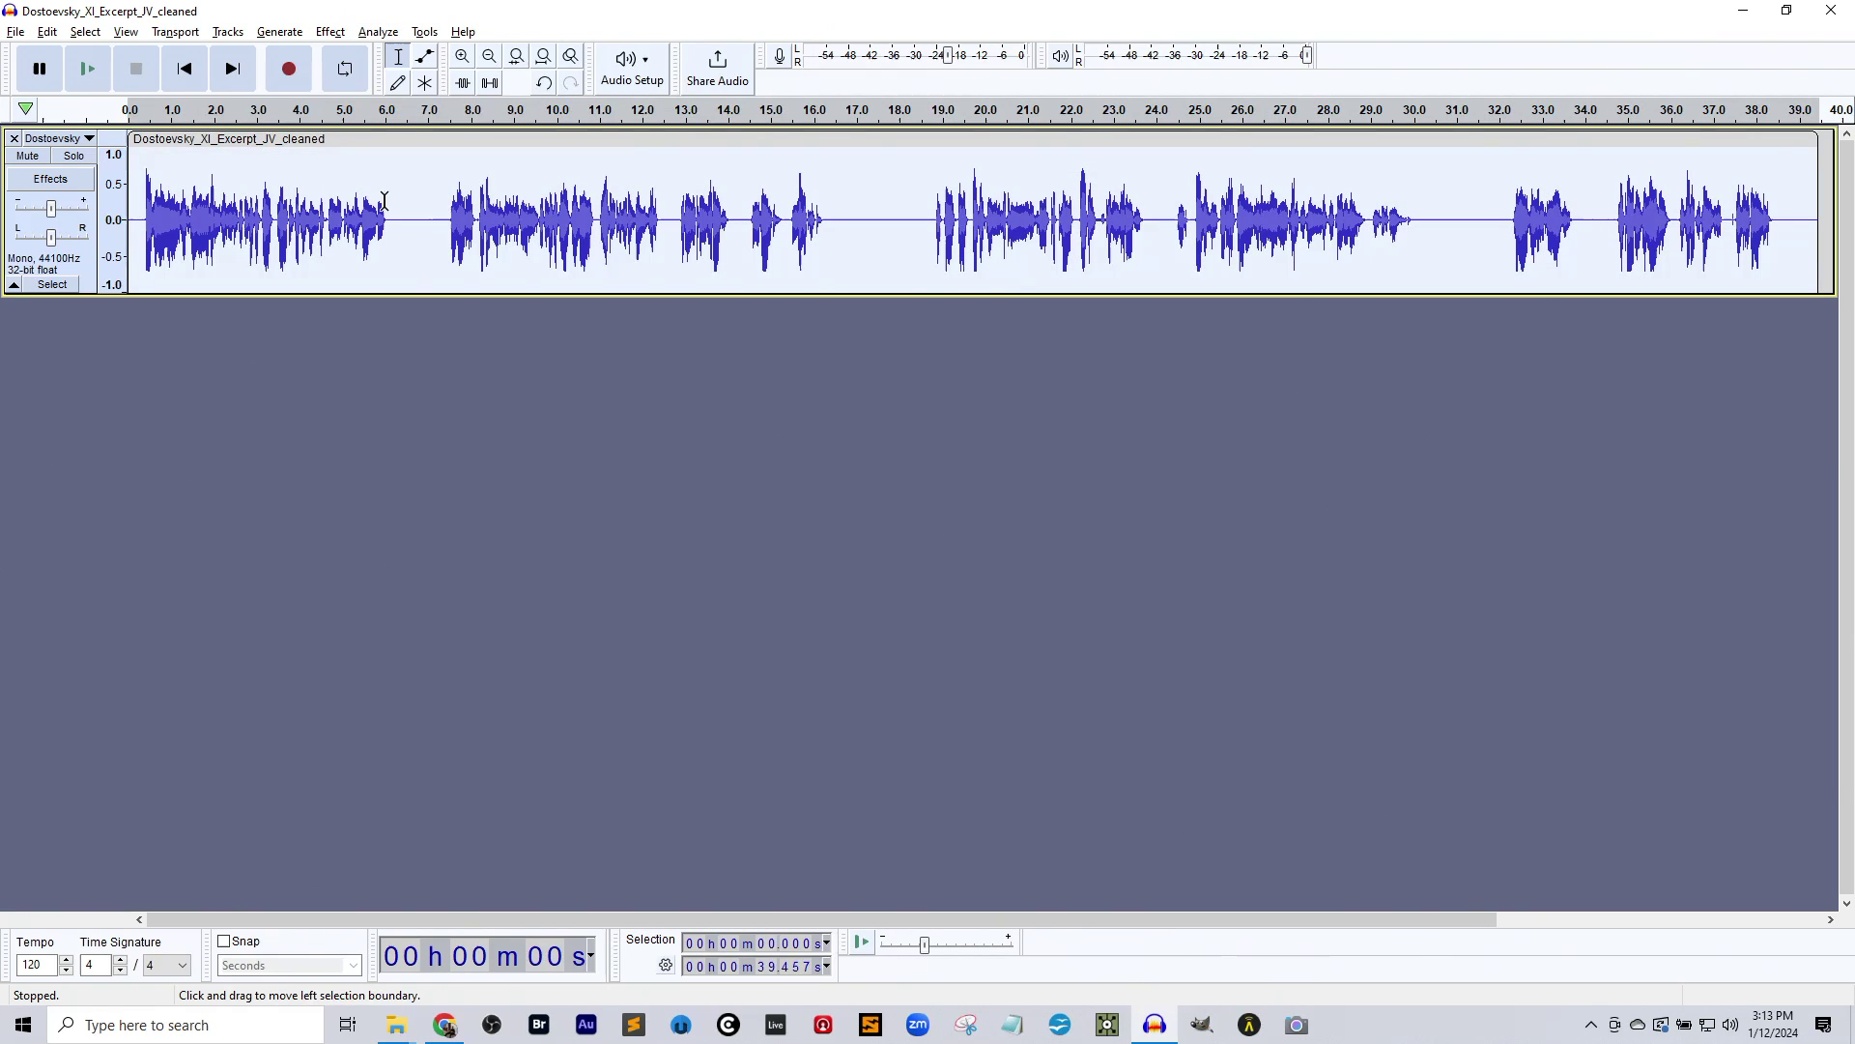
left_click(380, 32)
left_click(431, 211)
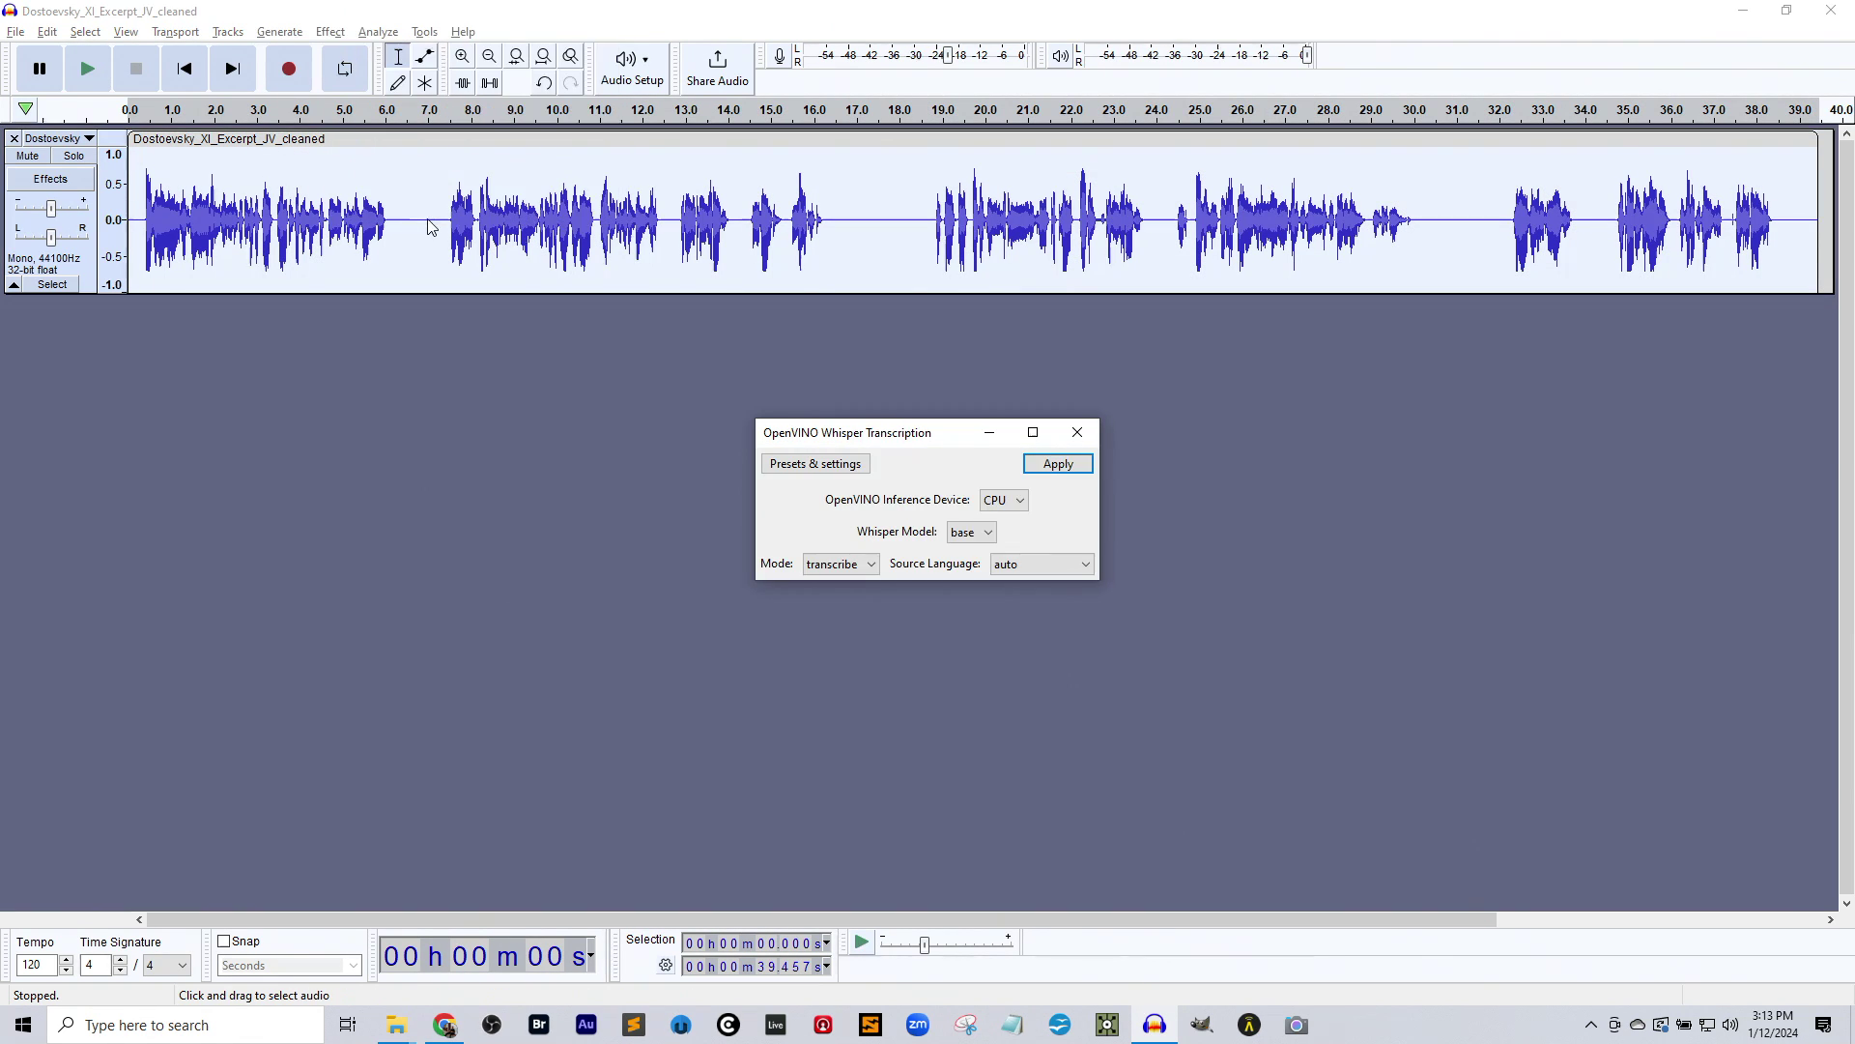
left_click(1059, 464)
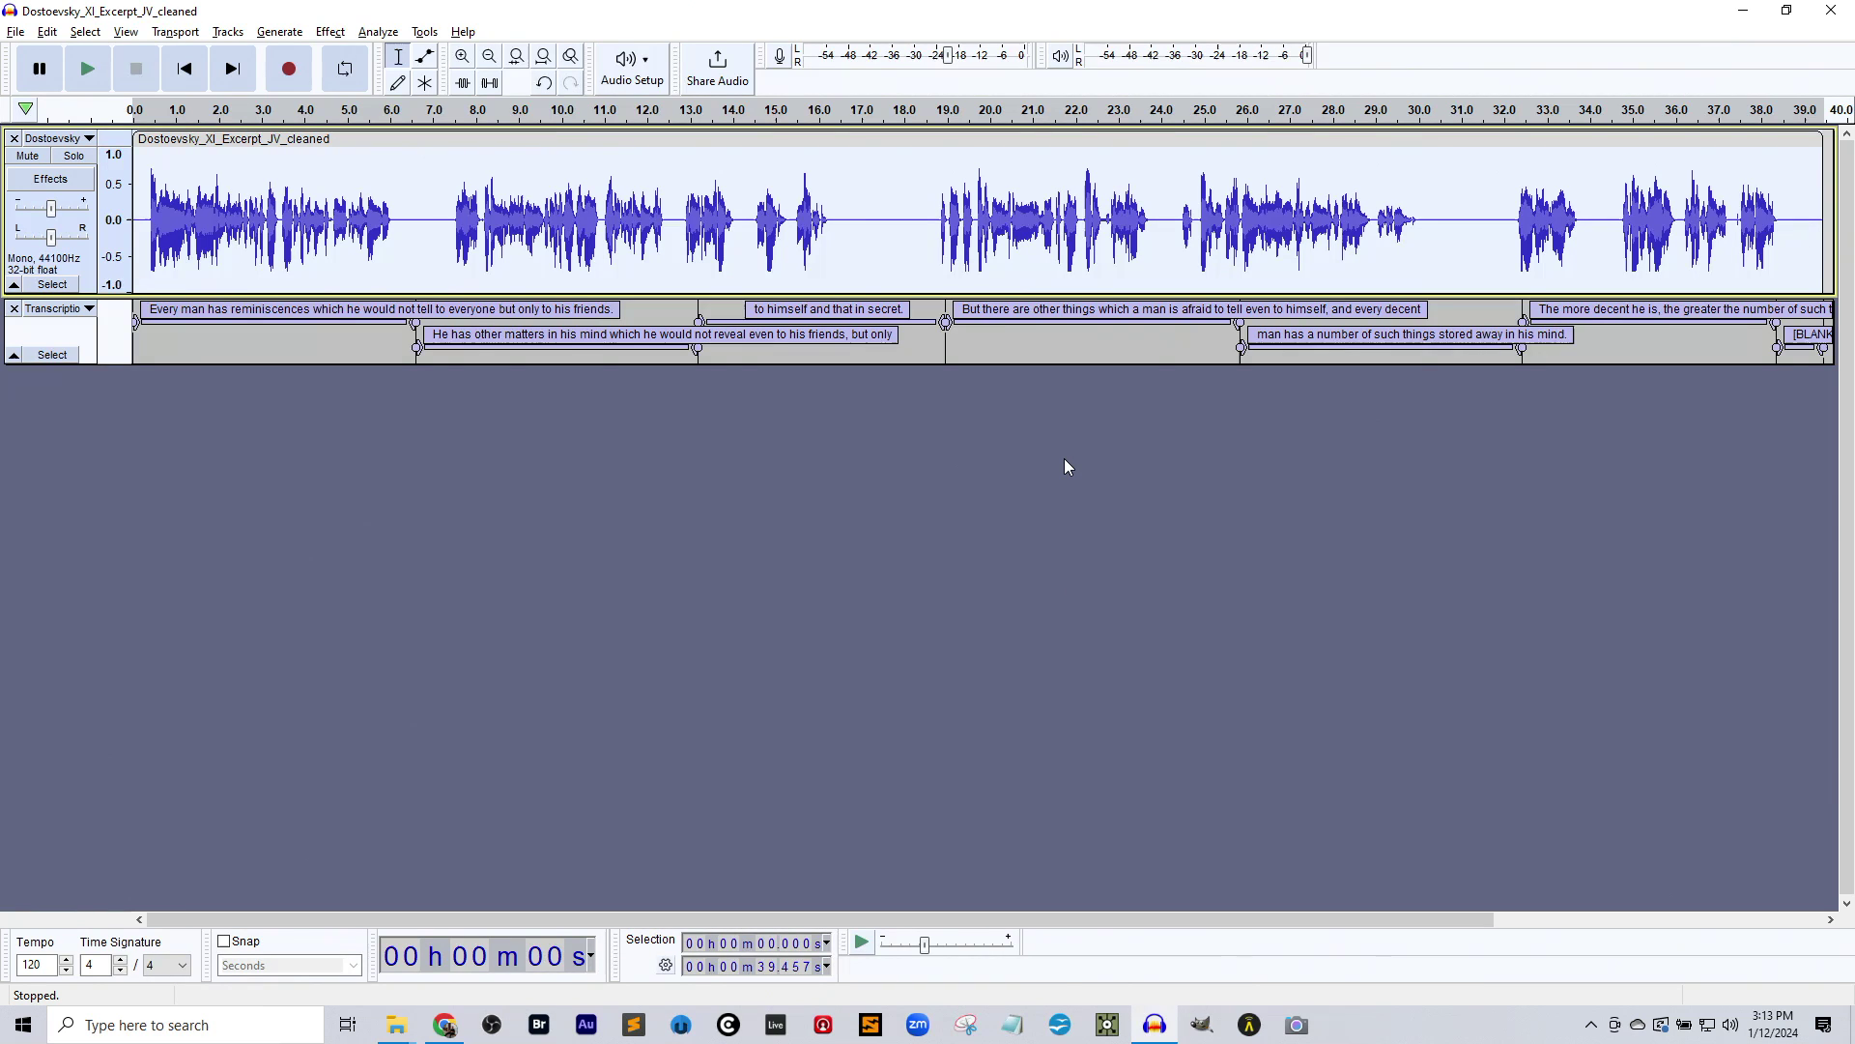
key("space")
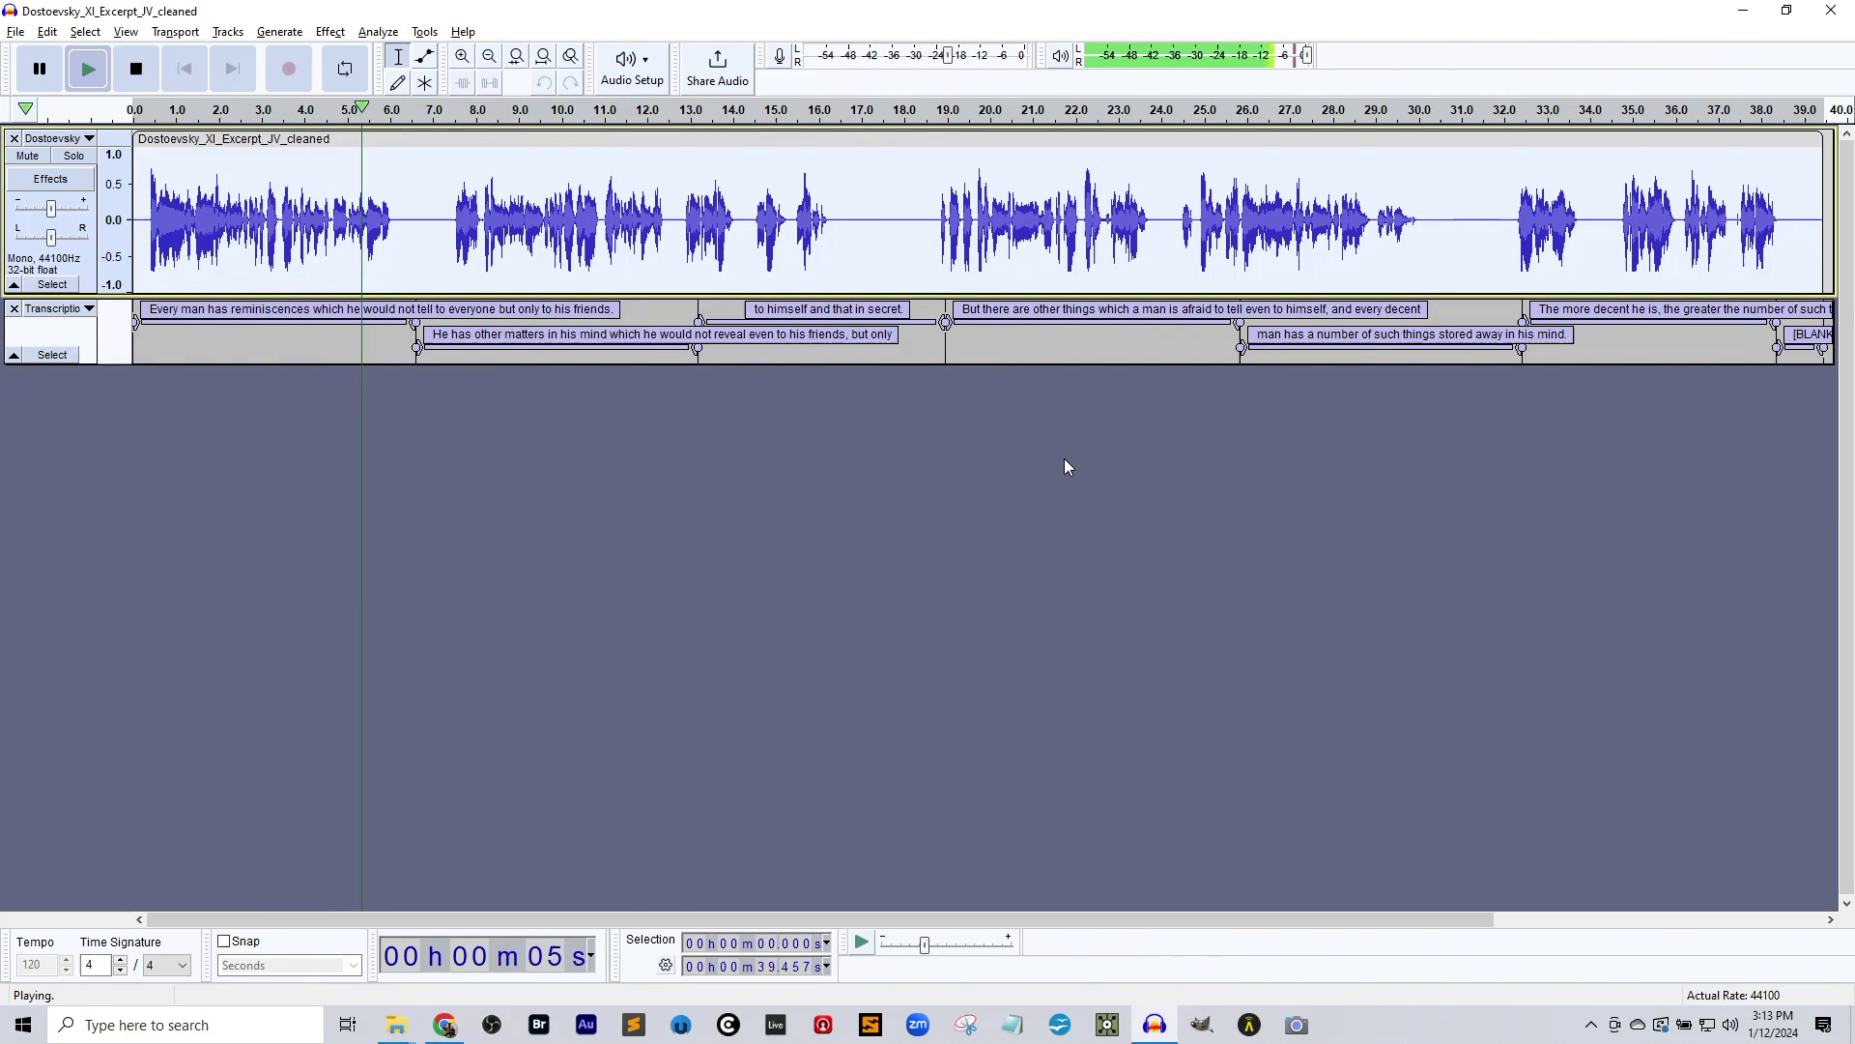
key("space")
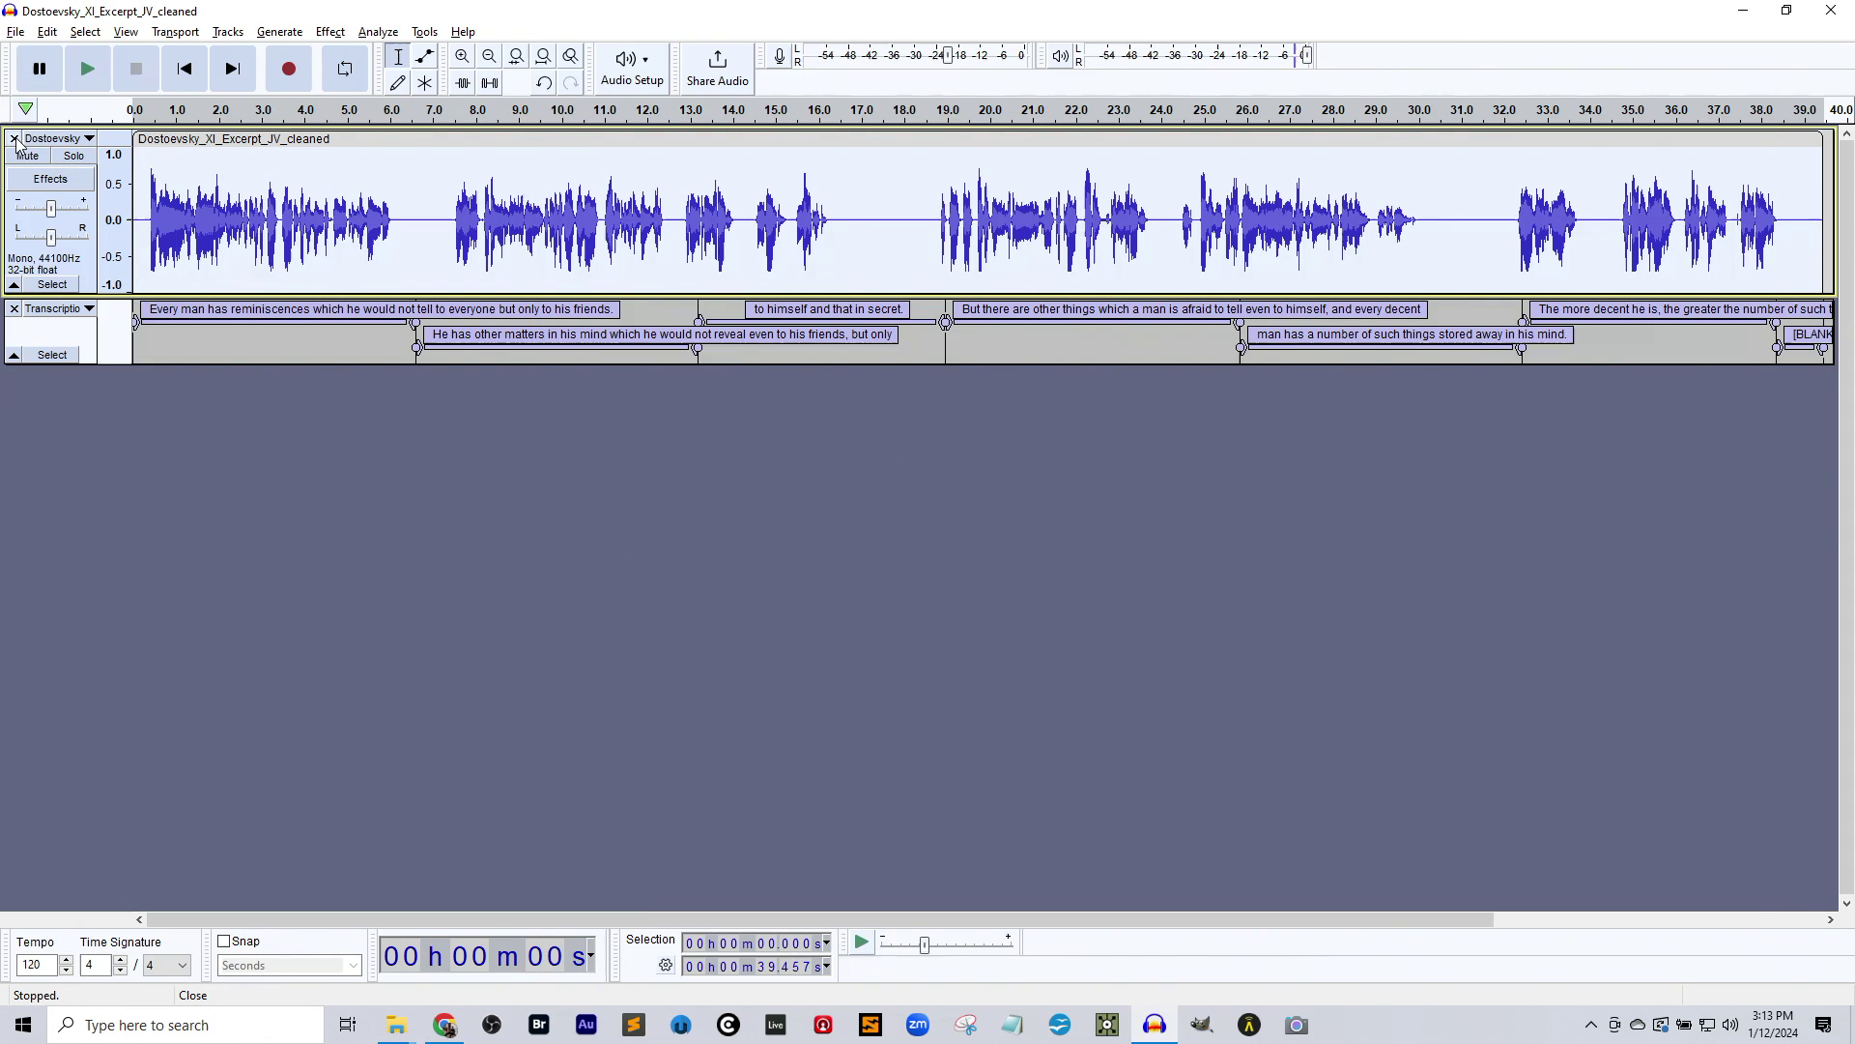
- Close the Dostoevsky project without saving changes
left_click(45, 32)
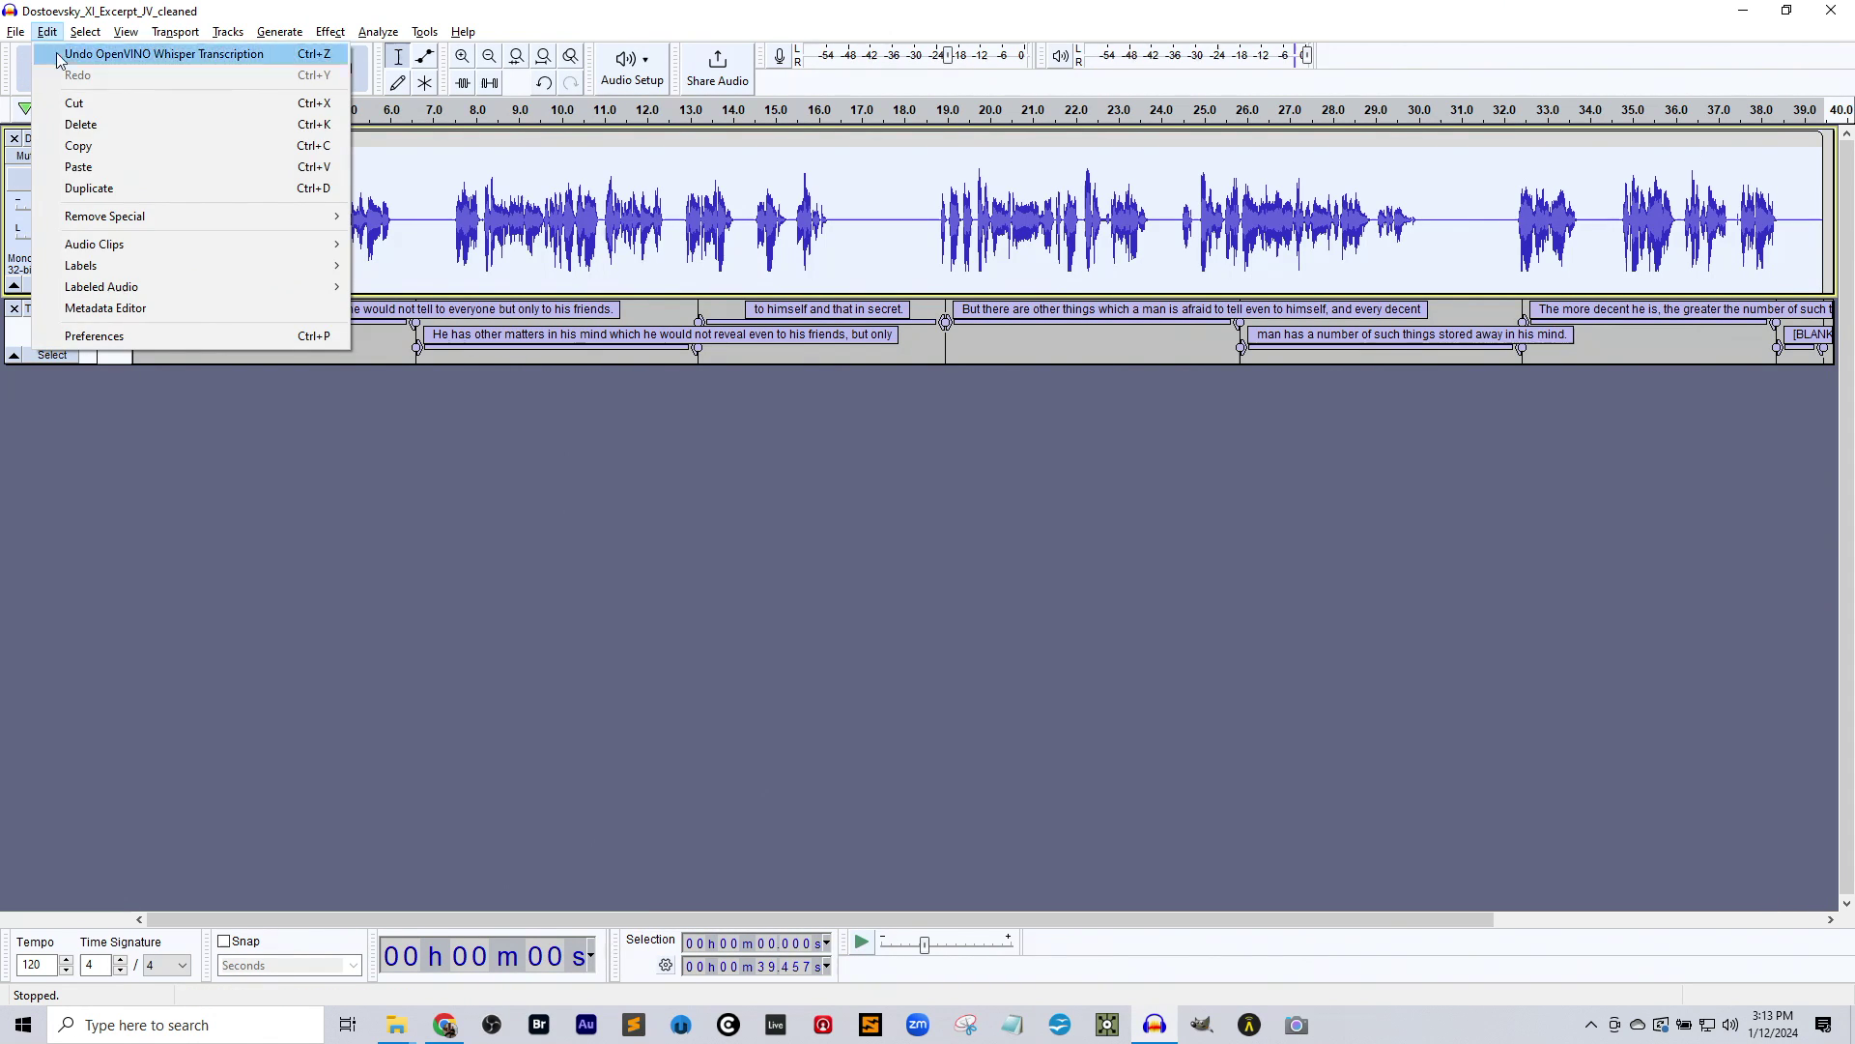
left_click(15, 32)
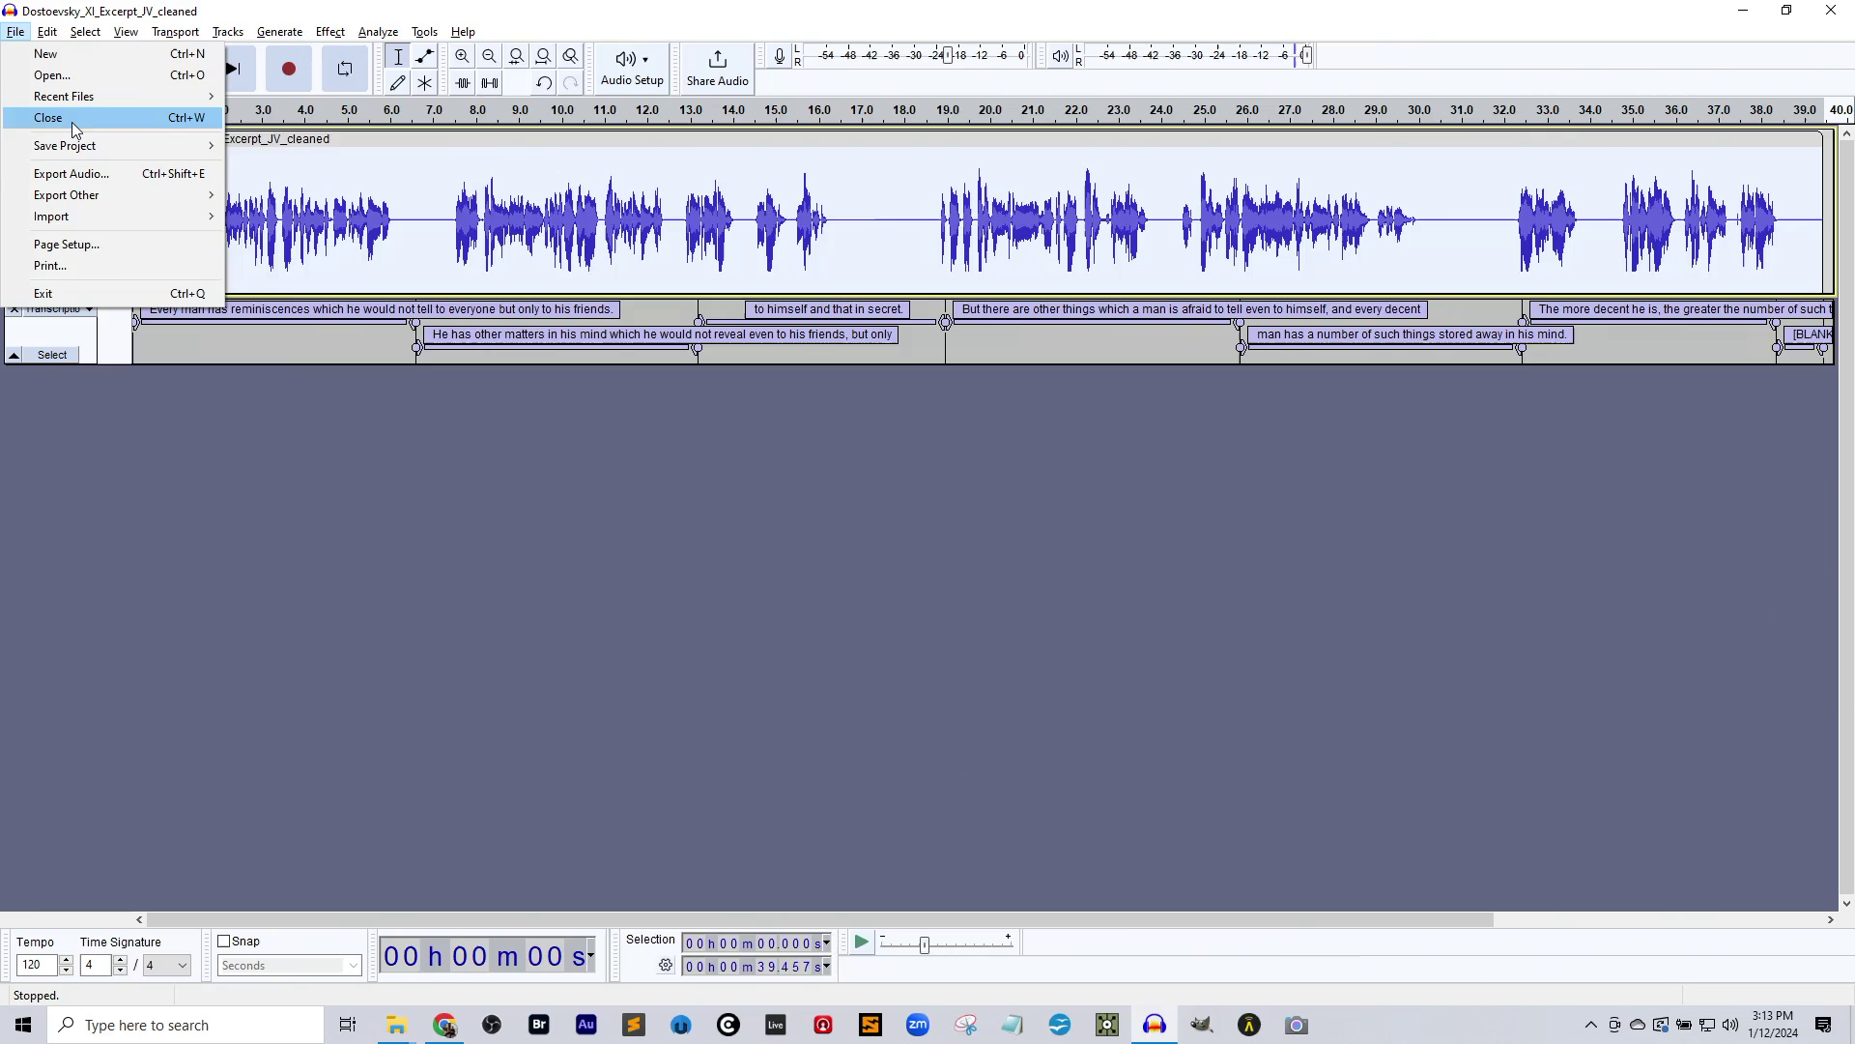
left_click(49, 117)
left_click(947, 507)
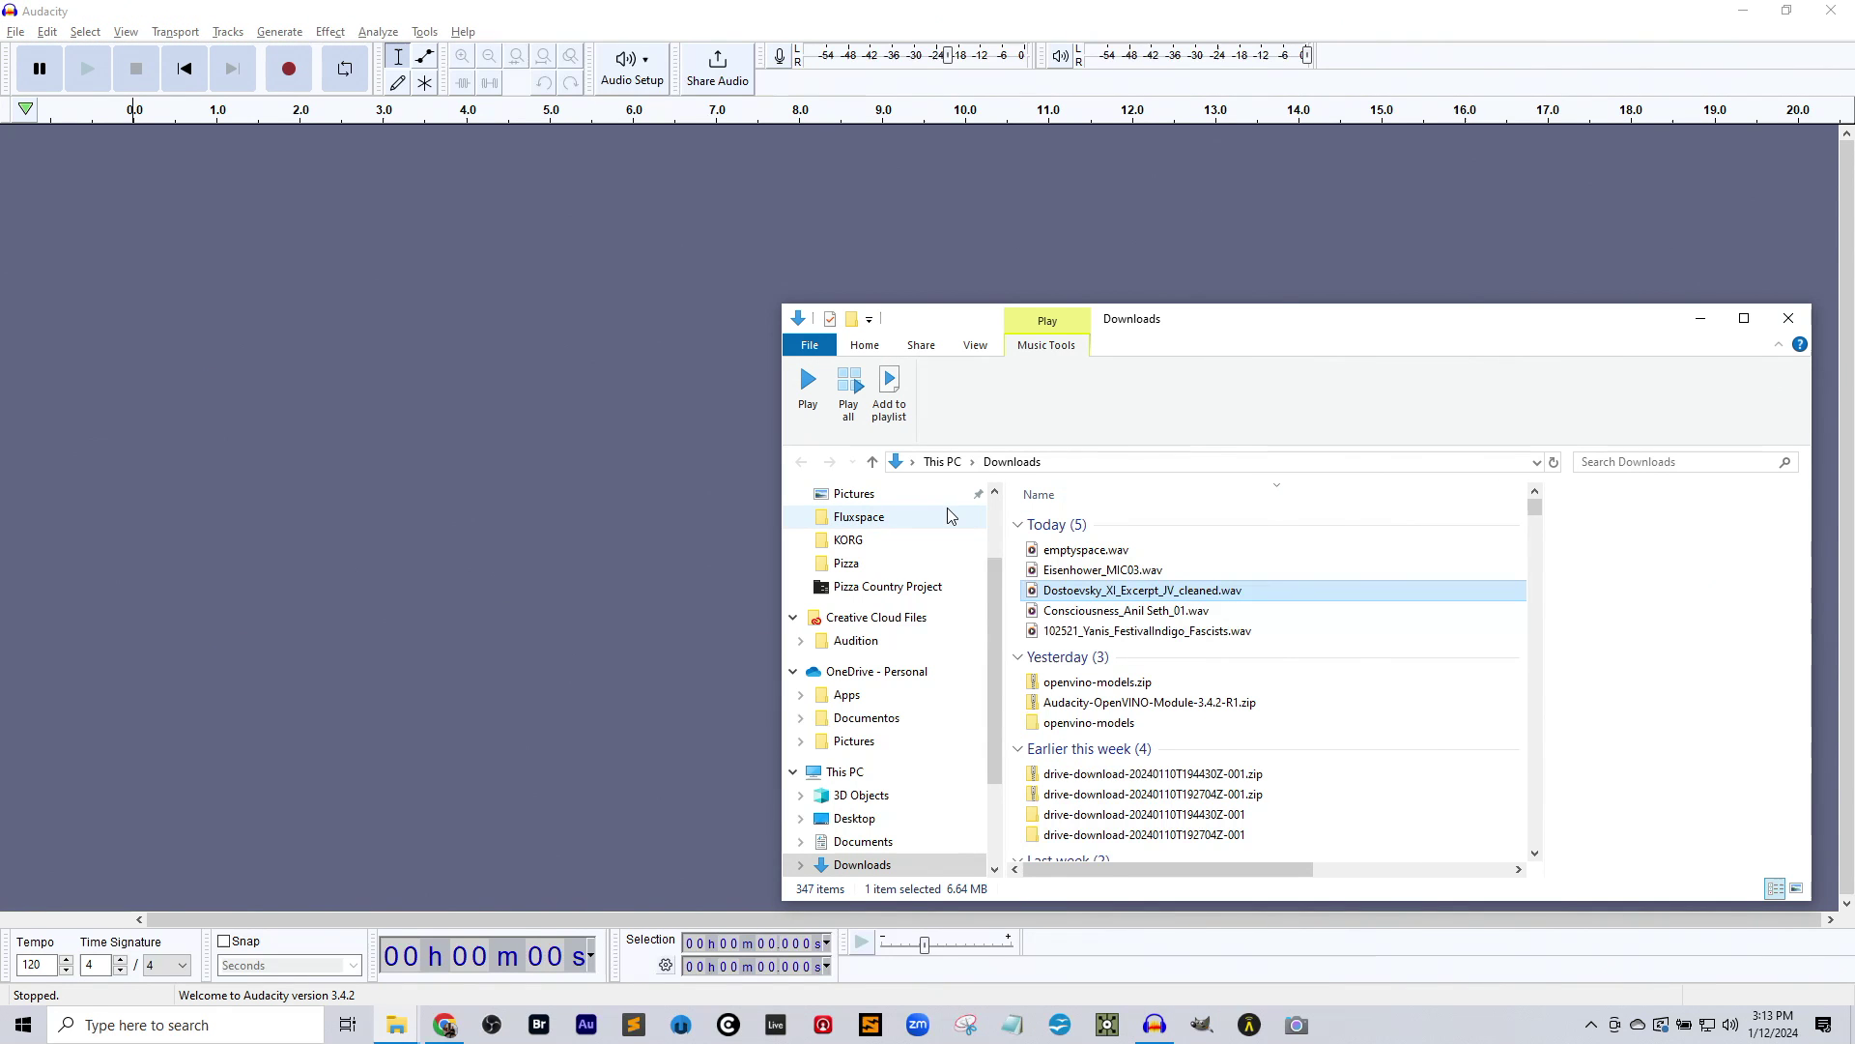
- Drag in Consciousness_Anil Seth_01.wav, select all, transcribe it with Whisper, and play it back
left_click_drag(1121, 611, 209, 262)
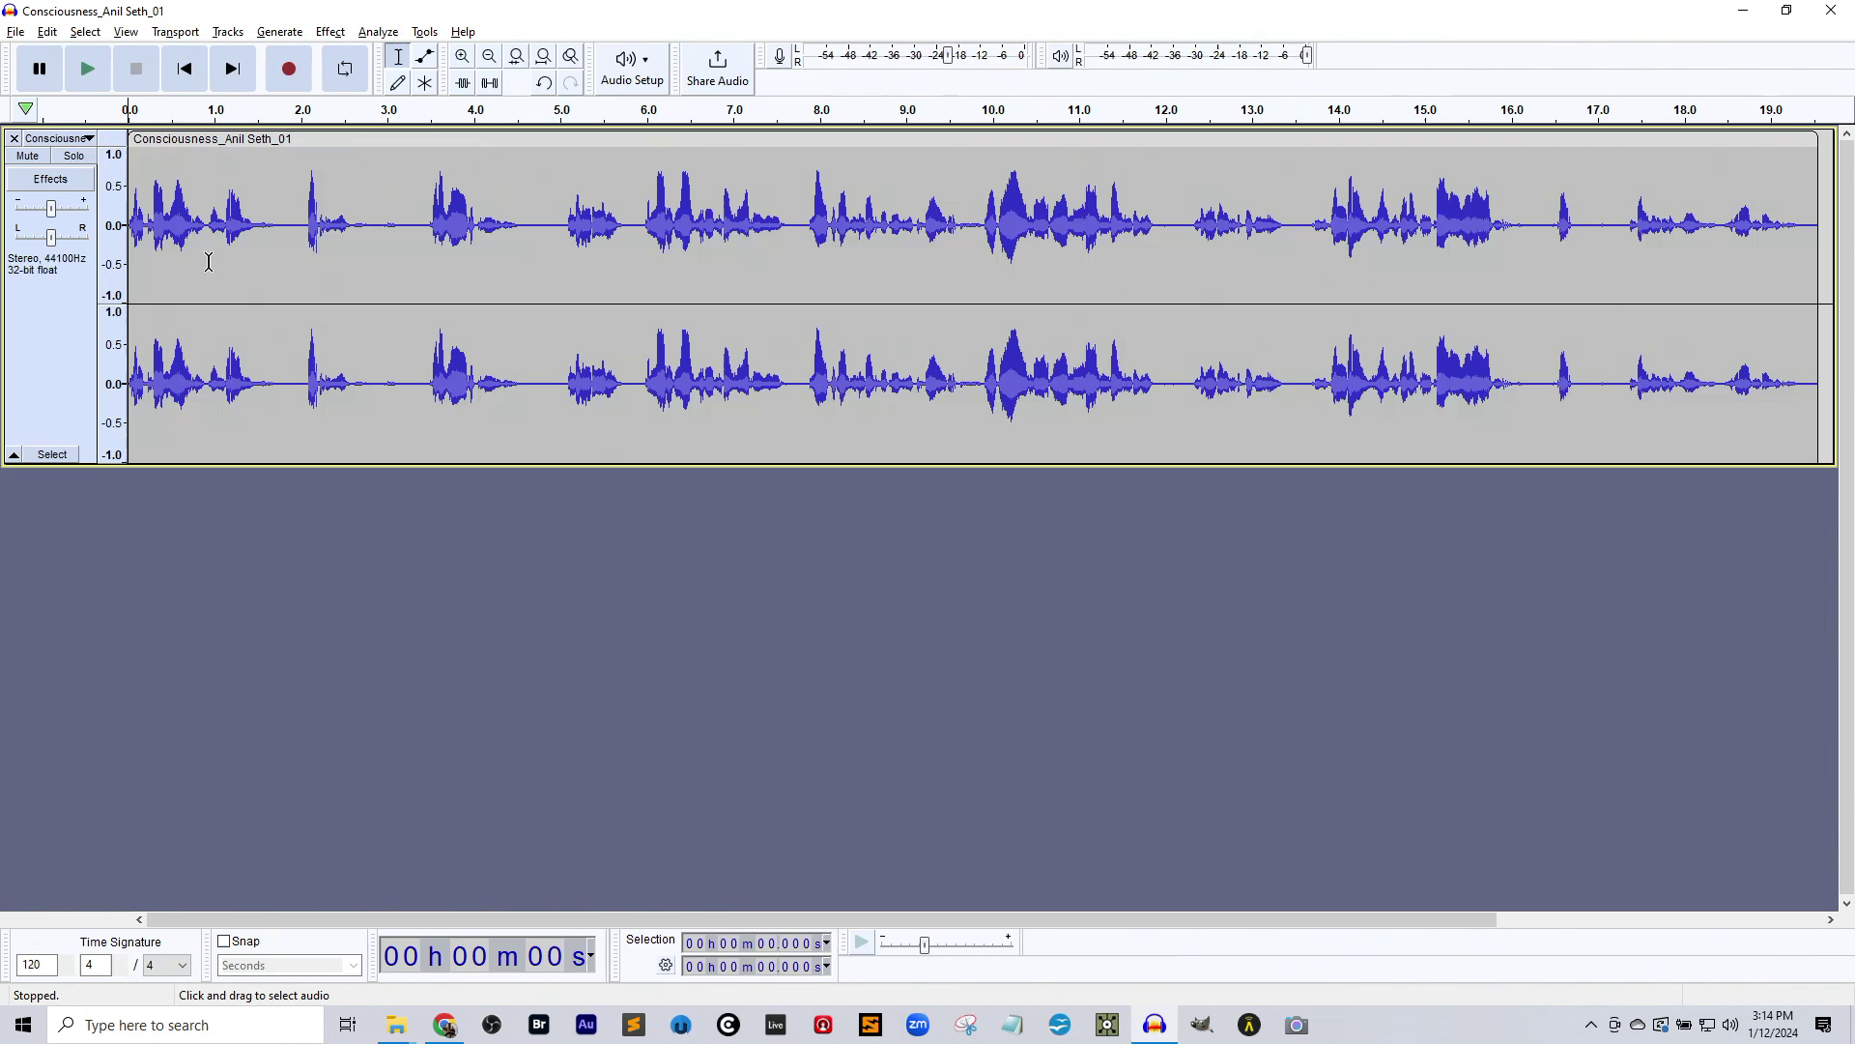
left_click(413, 272)
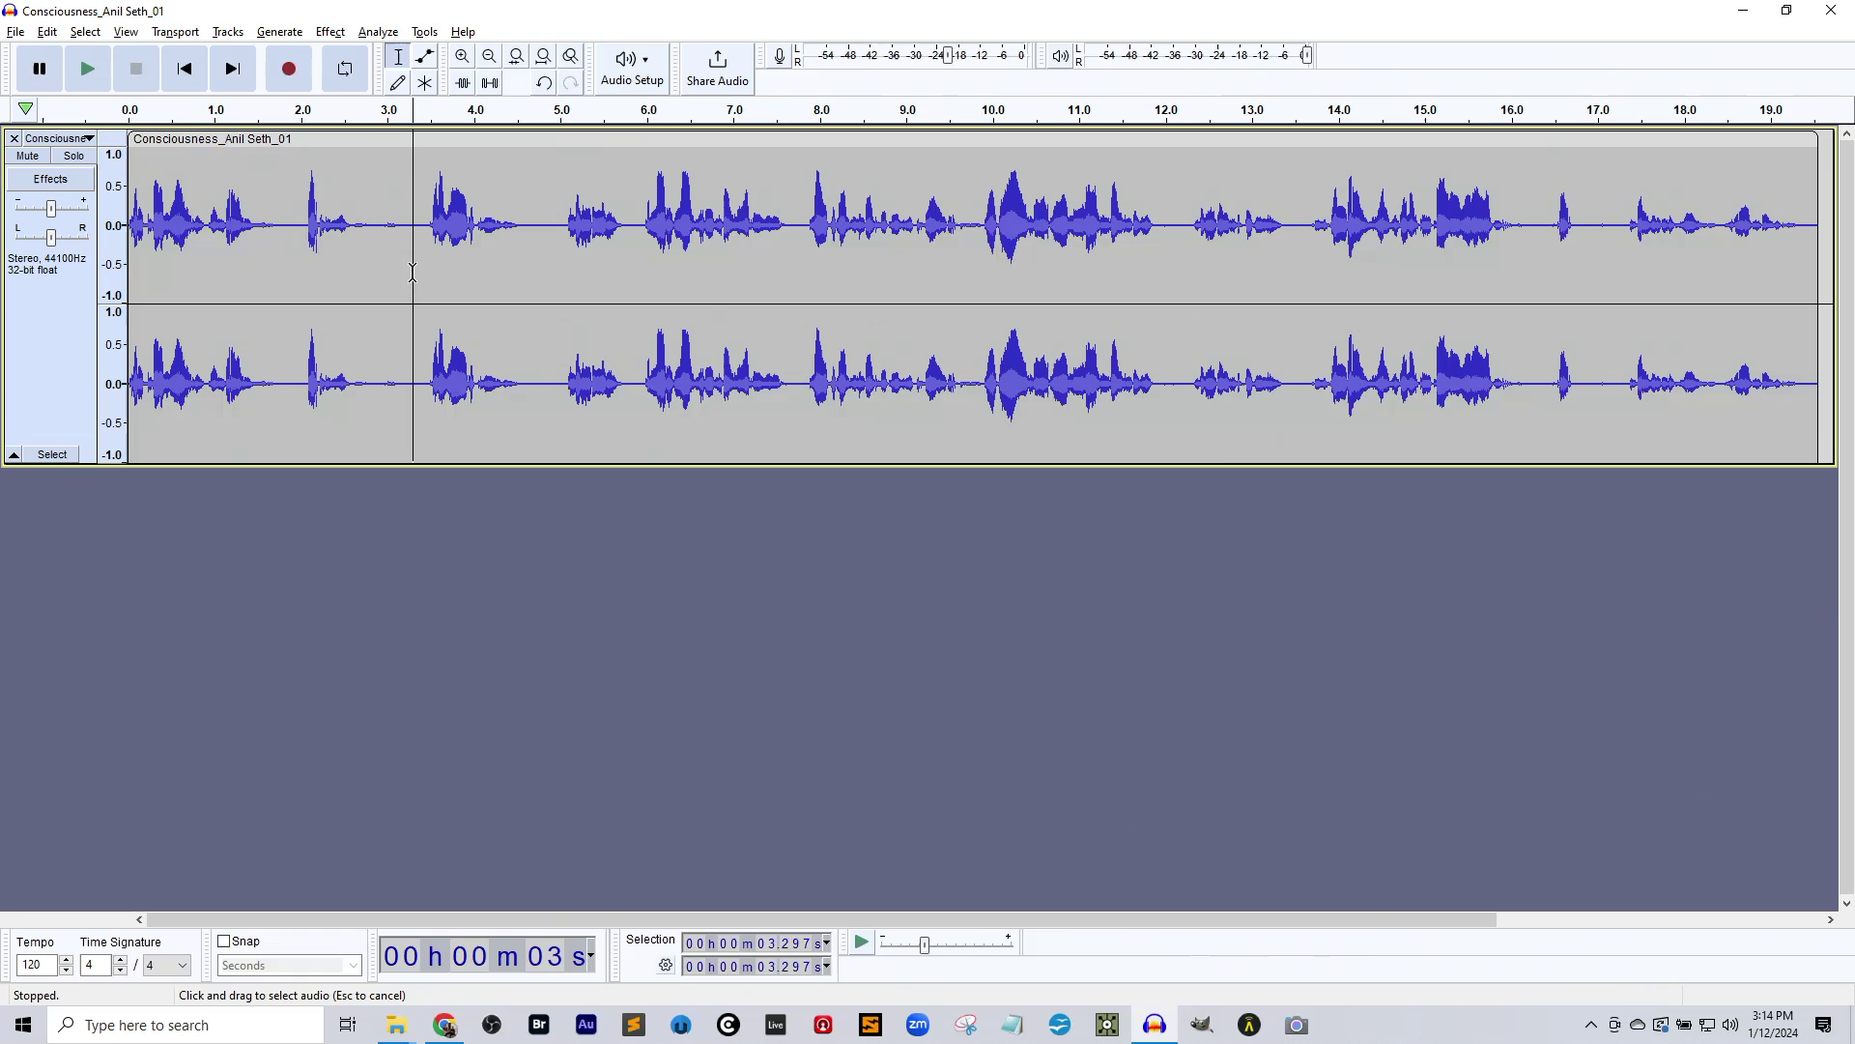
key("ctrl+a")
left_click(378, 31)
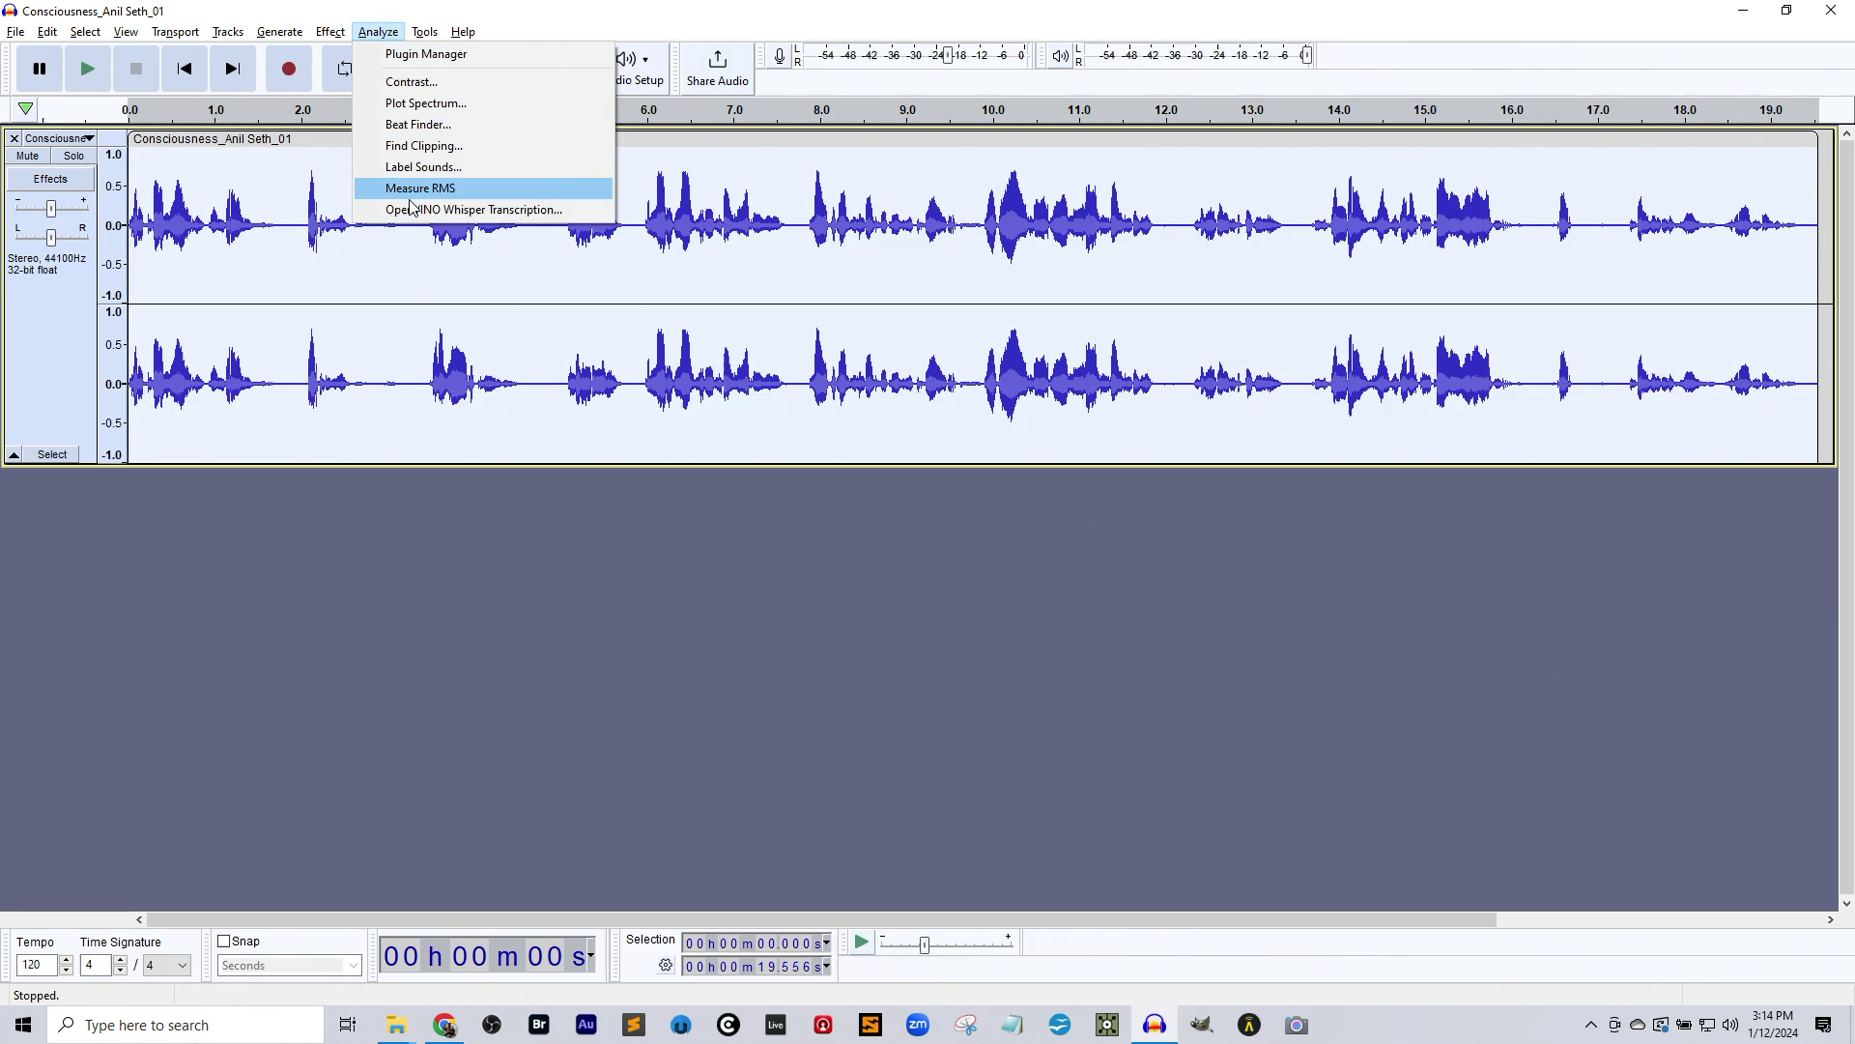
left_click(413, 208)
left_click(1043, 467)
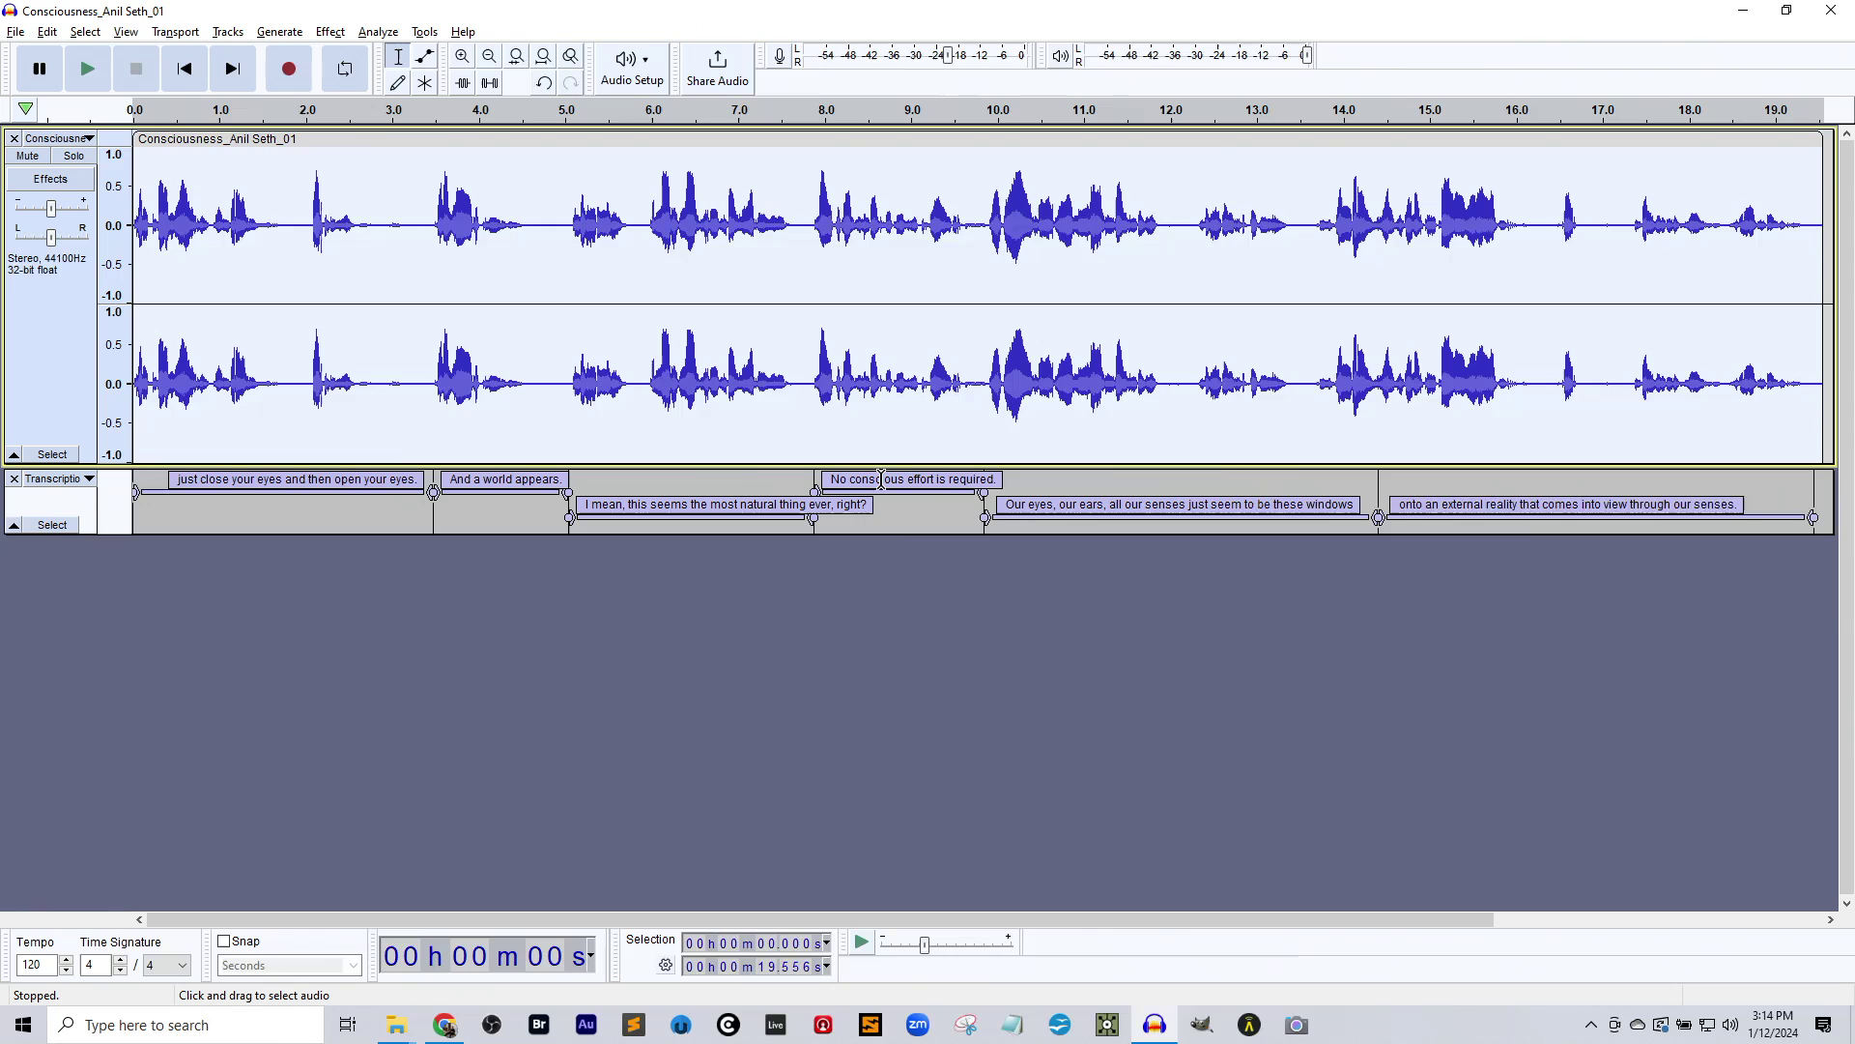
key("space")
left_click(300, 222)
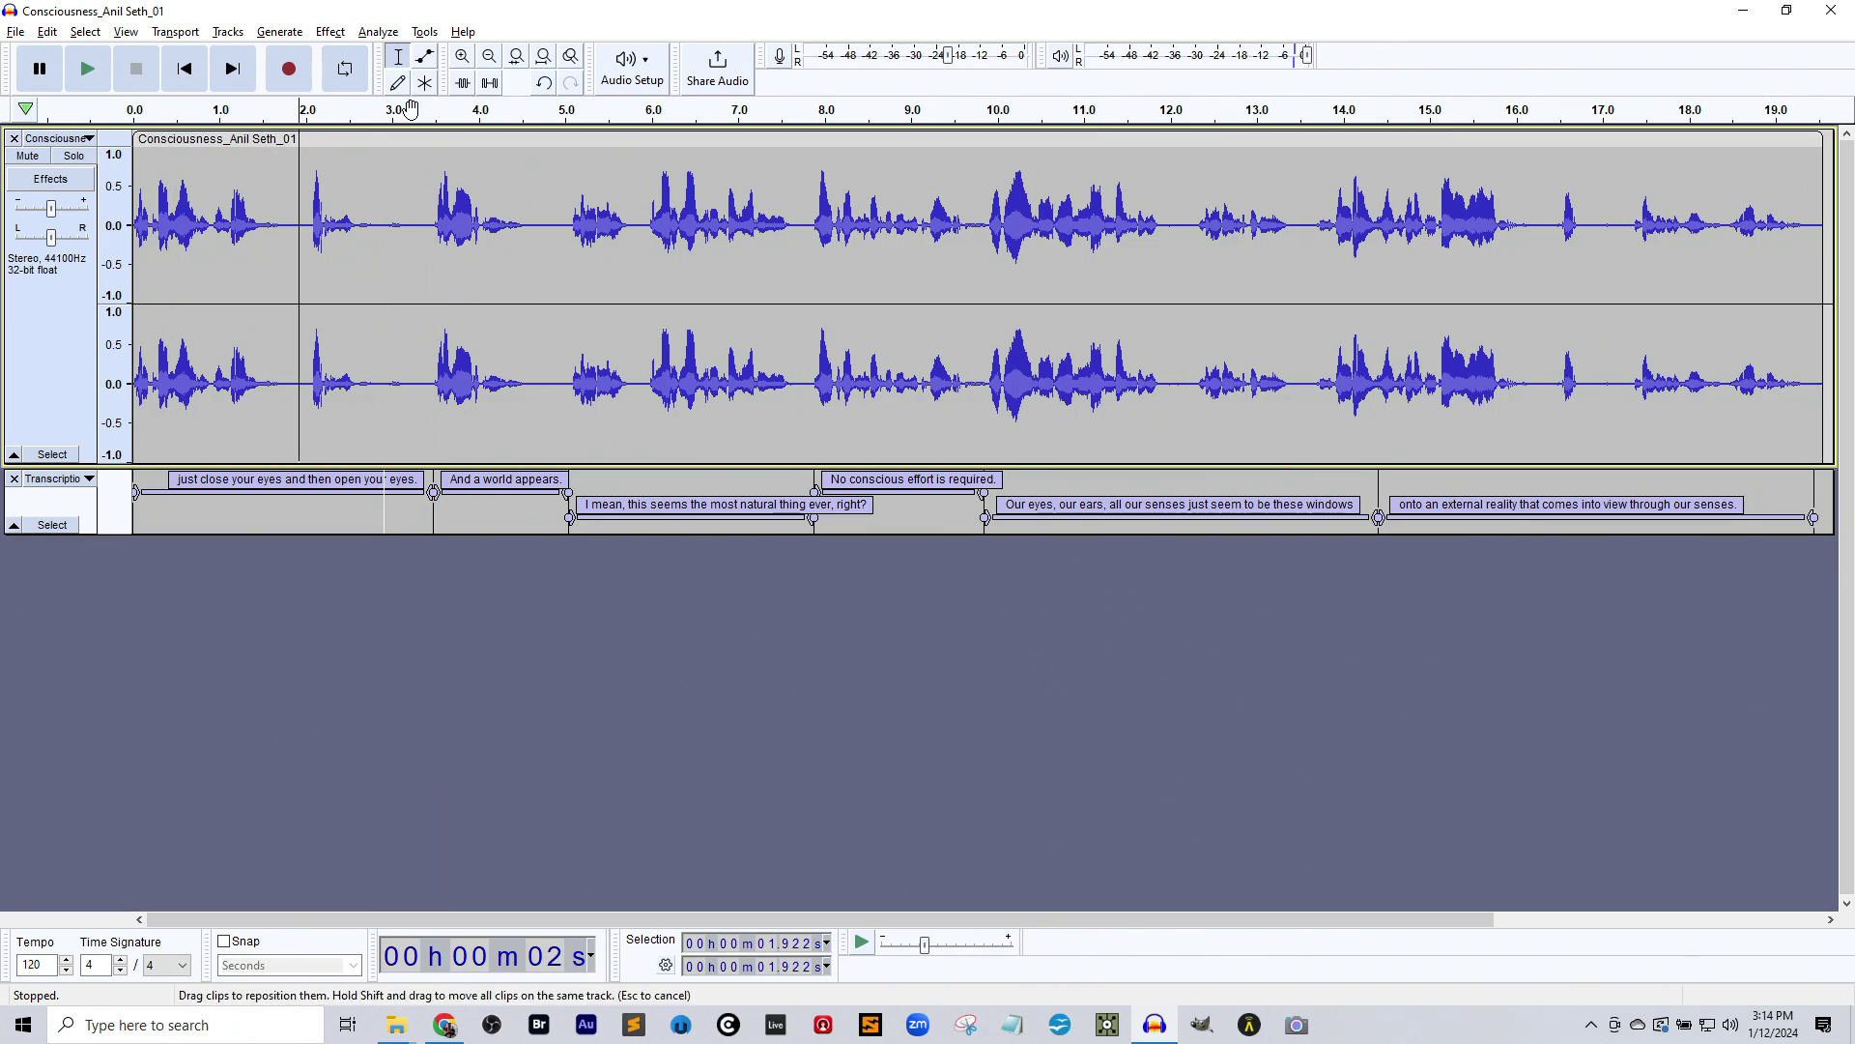
- Close the Anil Seth project unsaved and drag in 102521_Yanis_FestivalIndigo_Fascists.wav
left_click(45, 31)
mouse_move(27, 42)
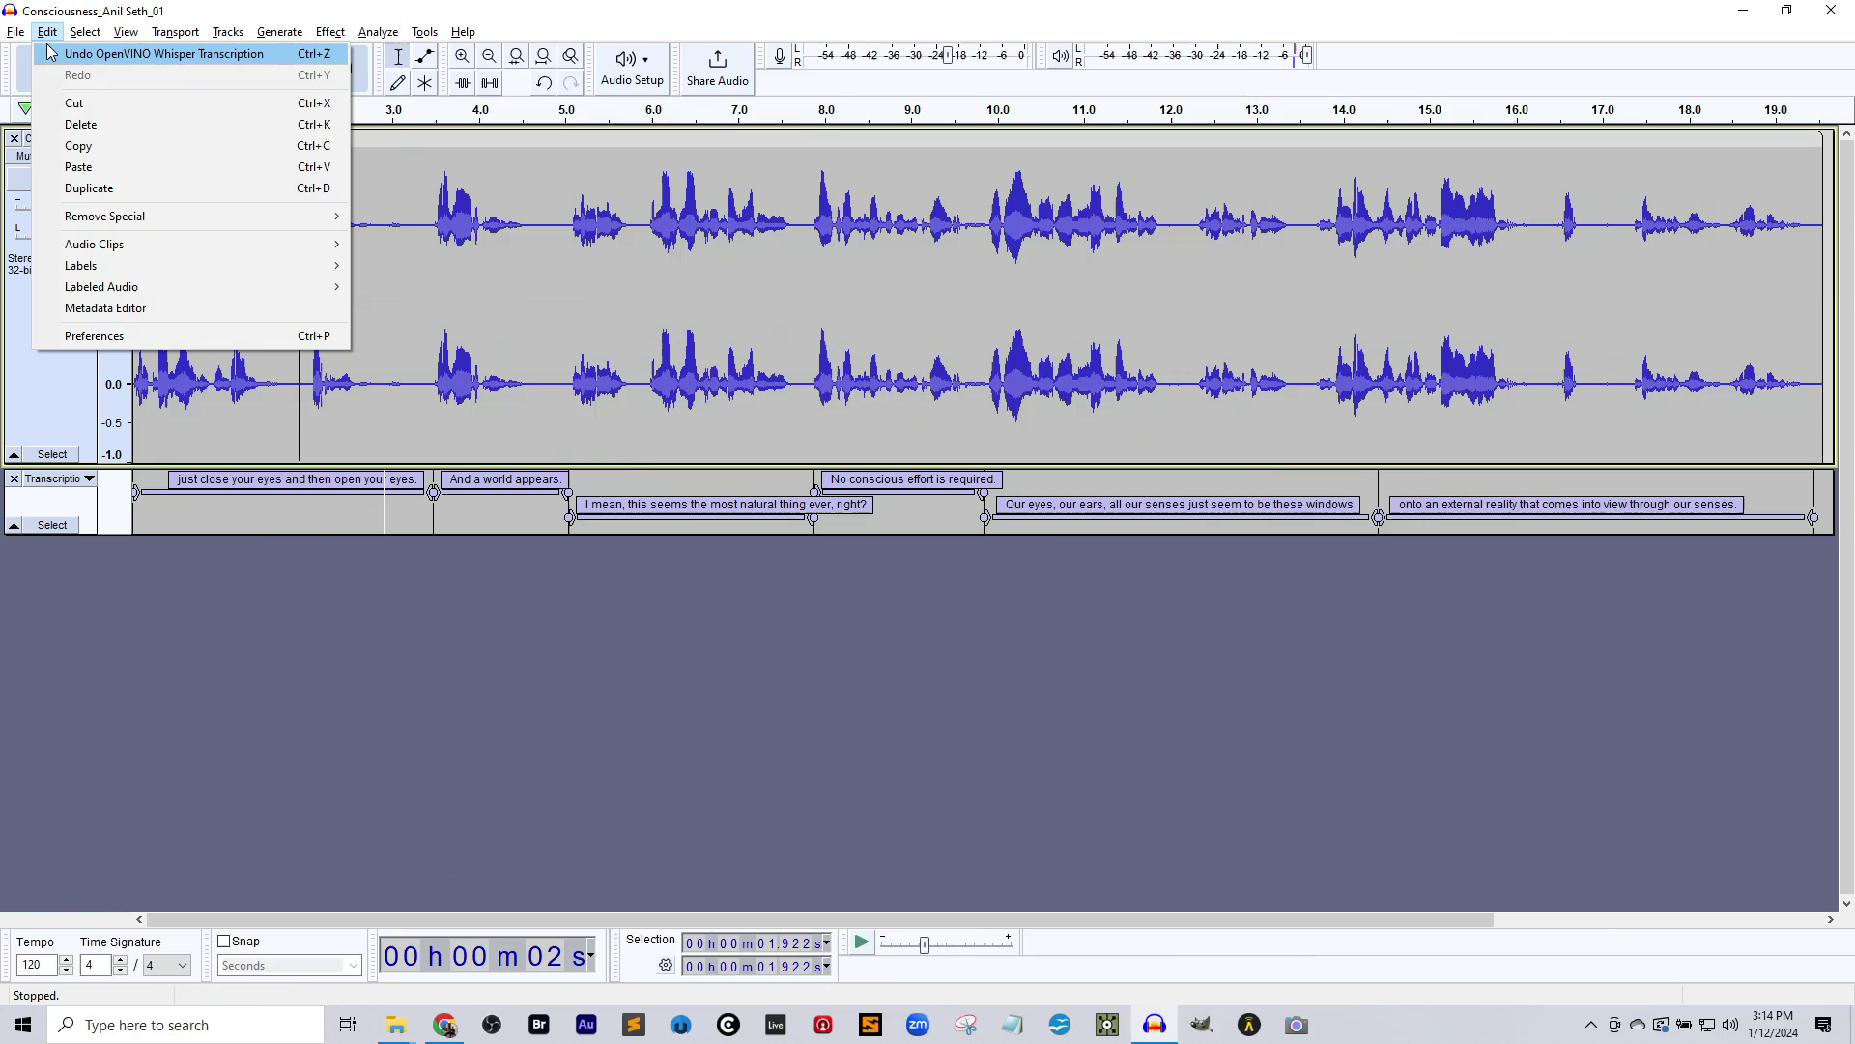
left_click(49, 117)
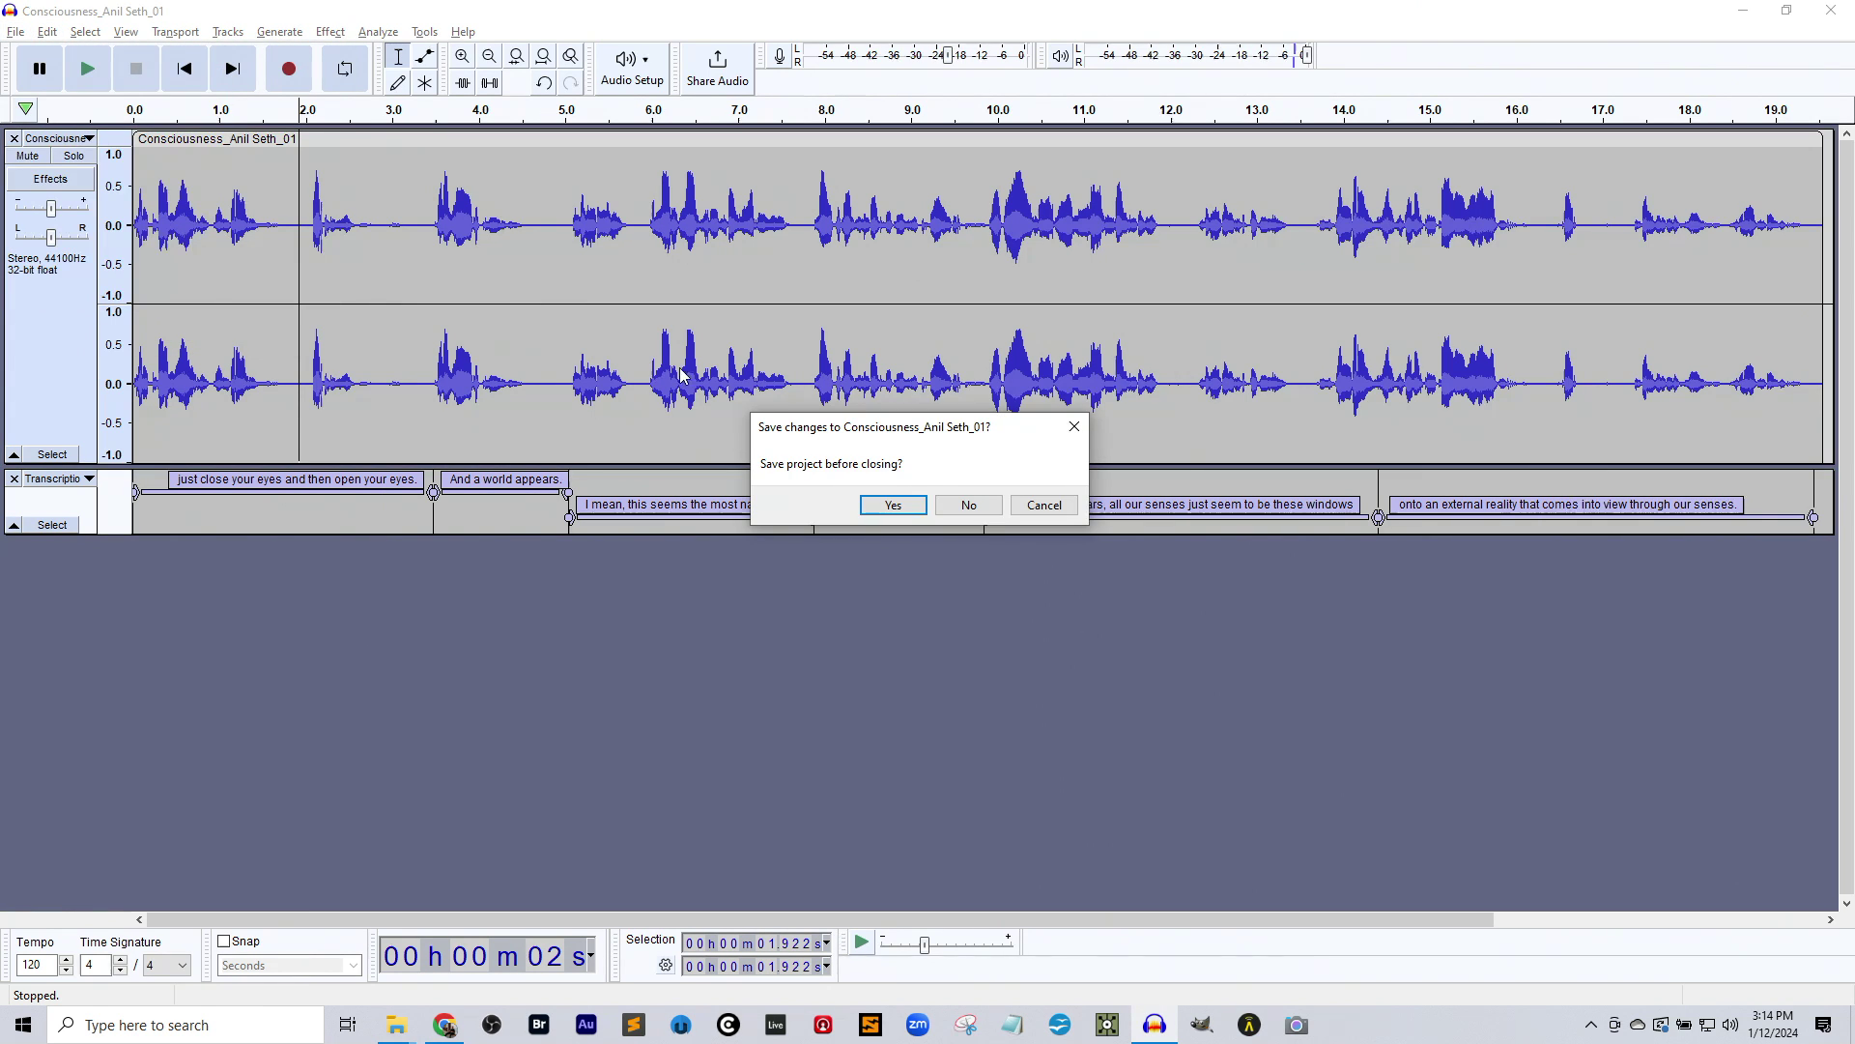
left_click(967, 508)
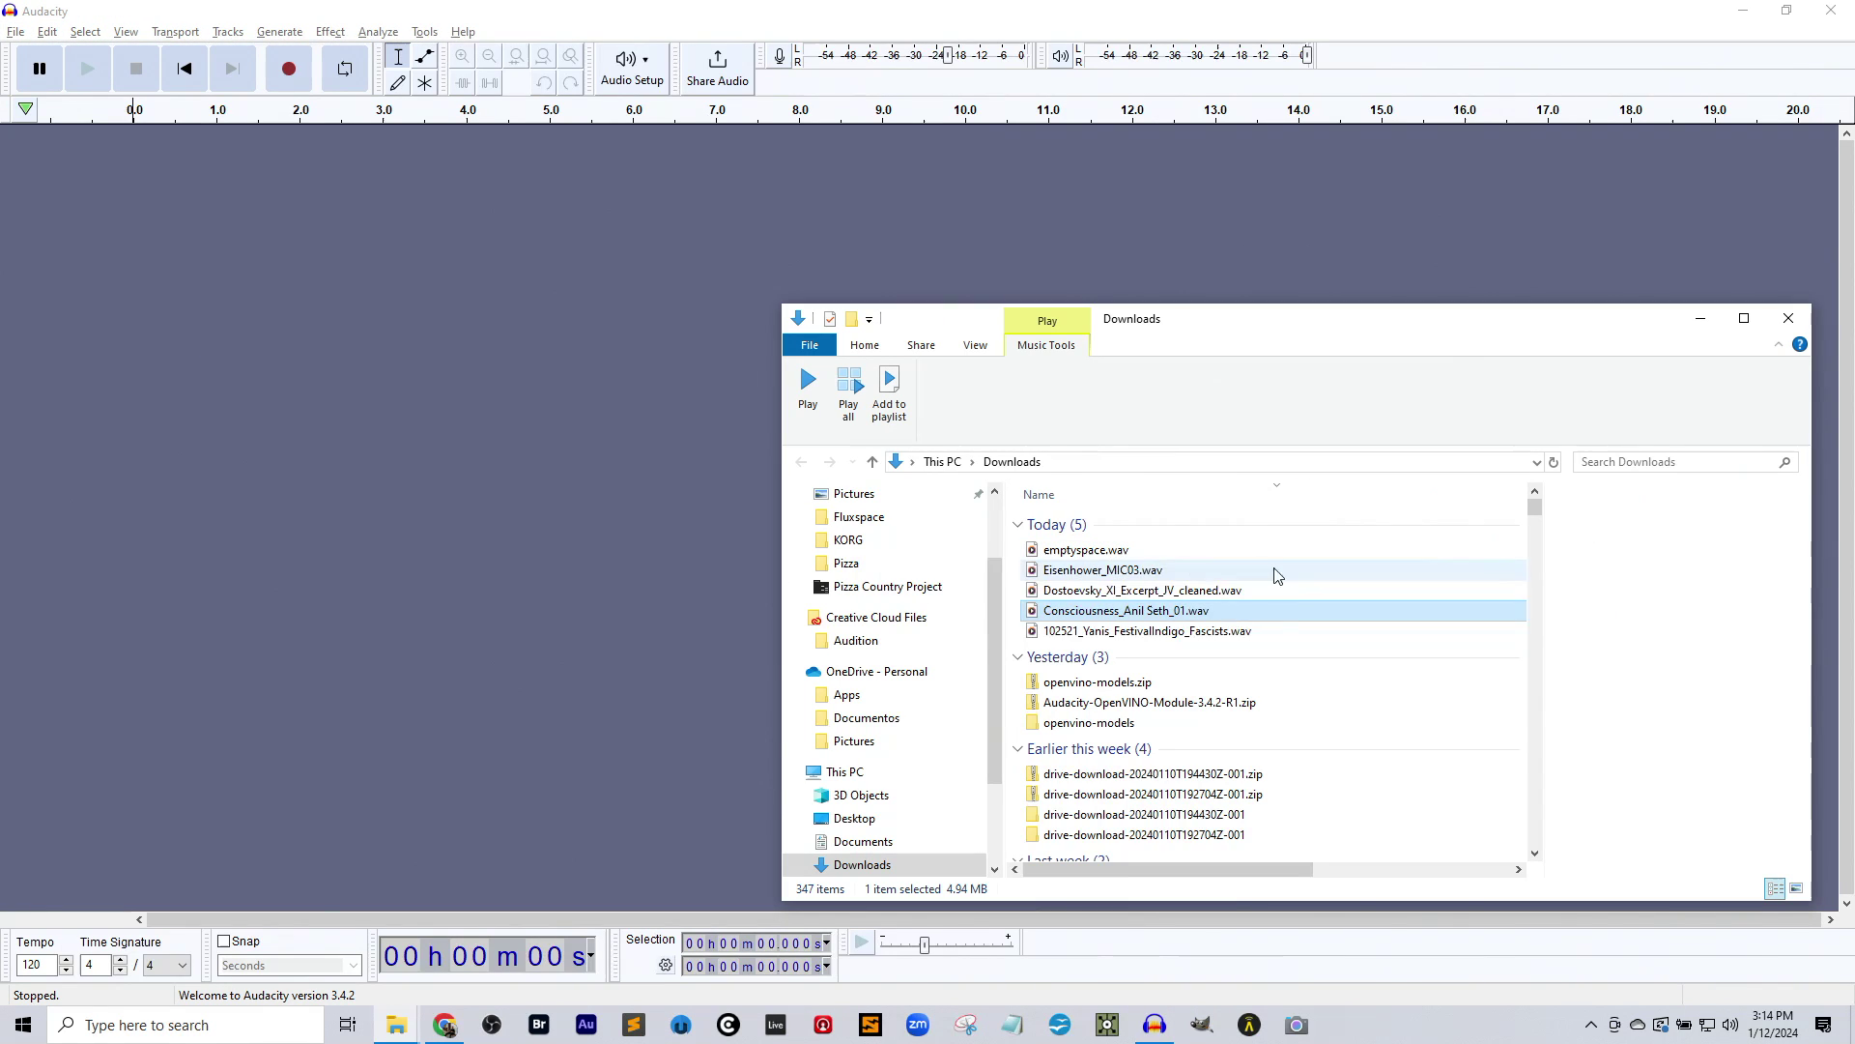
left_click_drag(1159, 631, 326, 363)
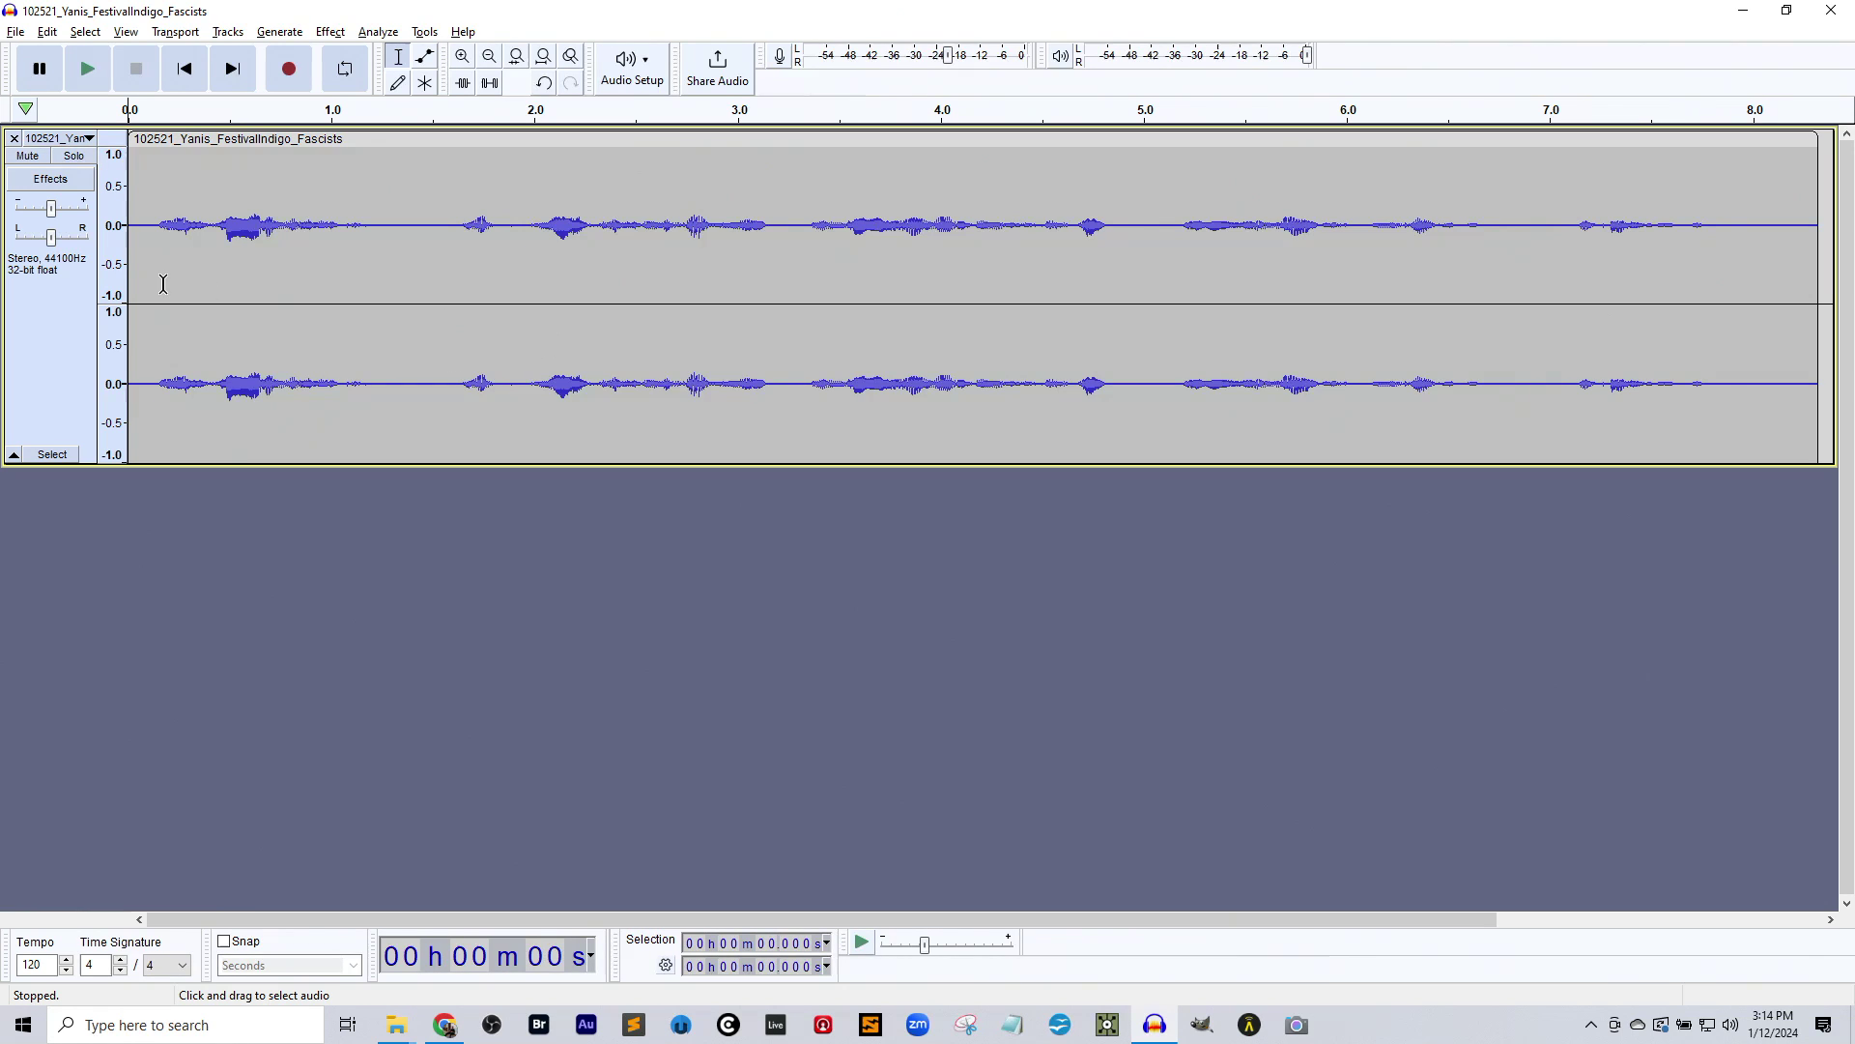
- Try Whisper transcription without a selection and dismiss the No Audio Selected warning
left_click(137, 262)
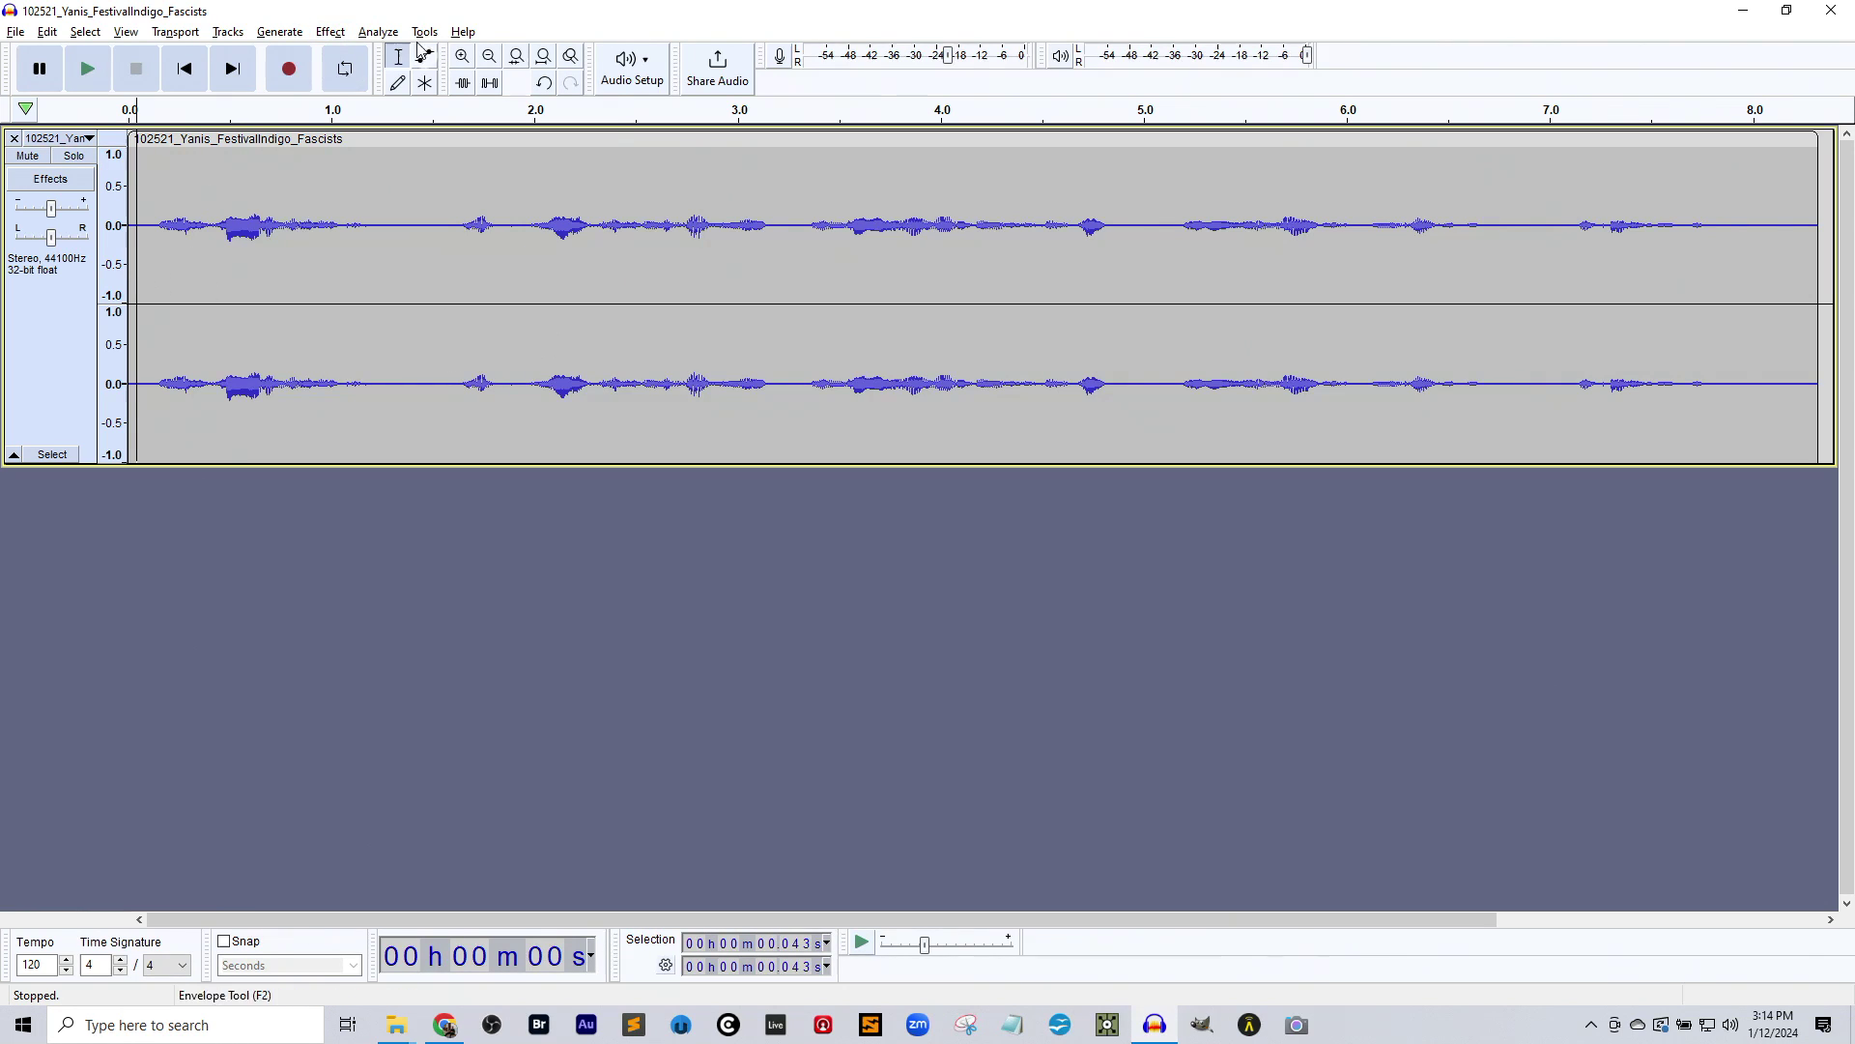
left_click(377, 33)
left_click(464, 210)
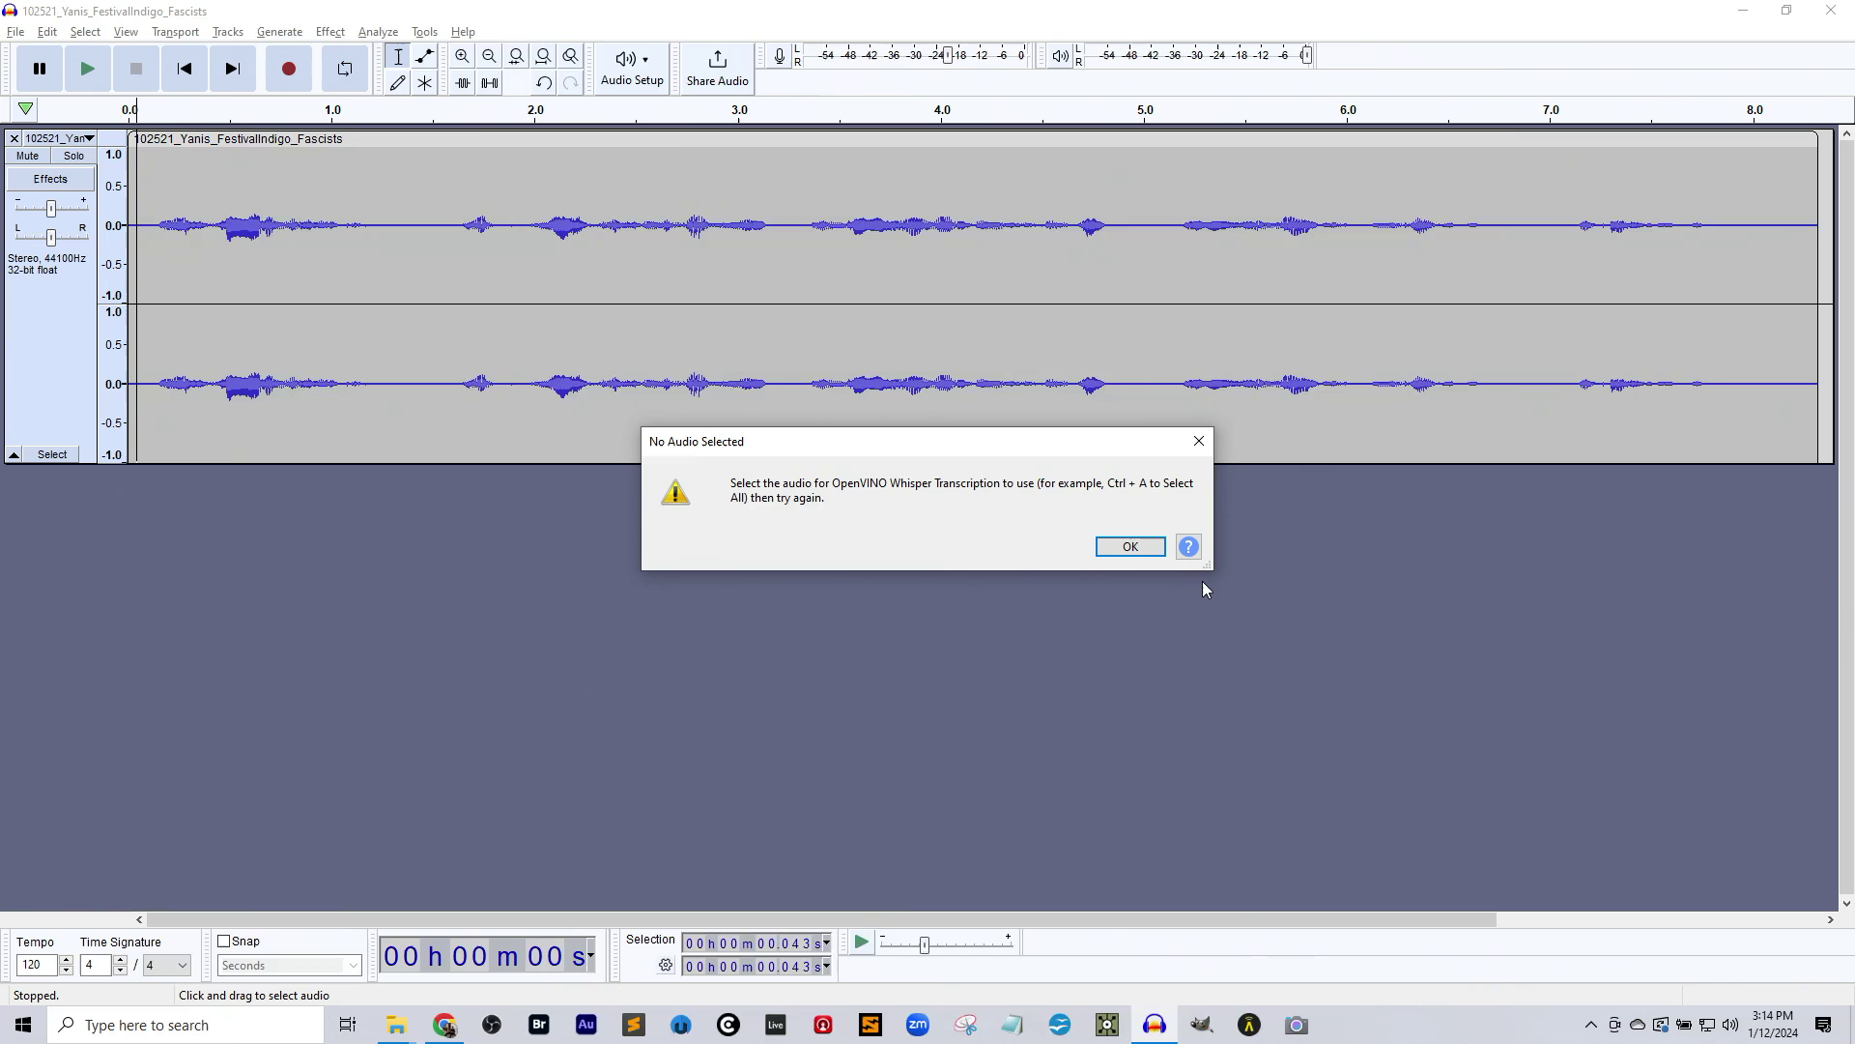
left_click(1131, 547)
- Select the whole Yanis track and run OpenVINO Whisper Transcription with default settings
left_click(492, 319)
key("ctrl+a")
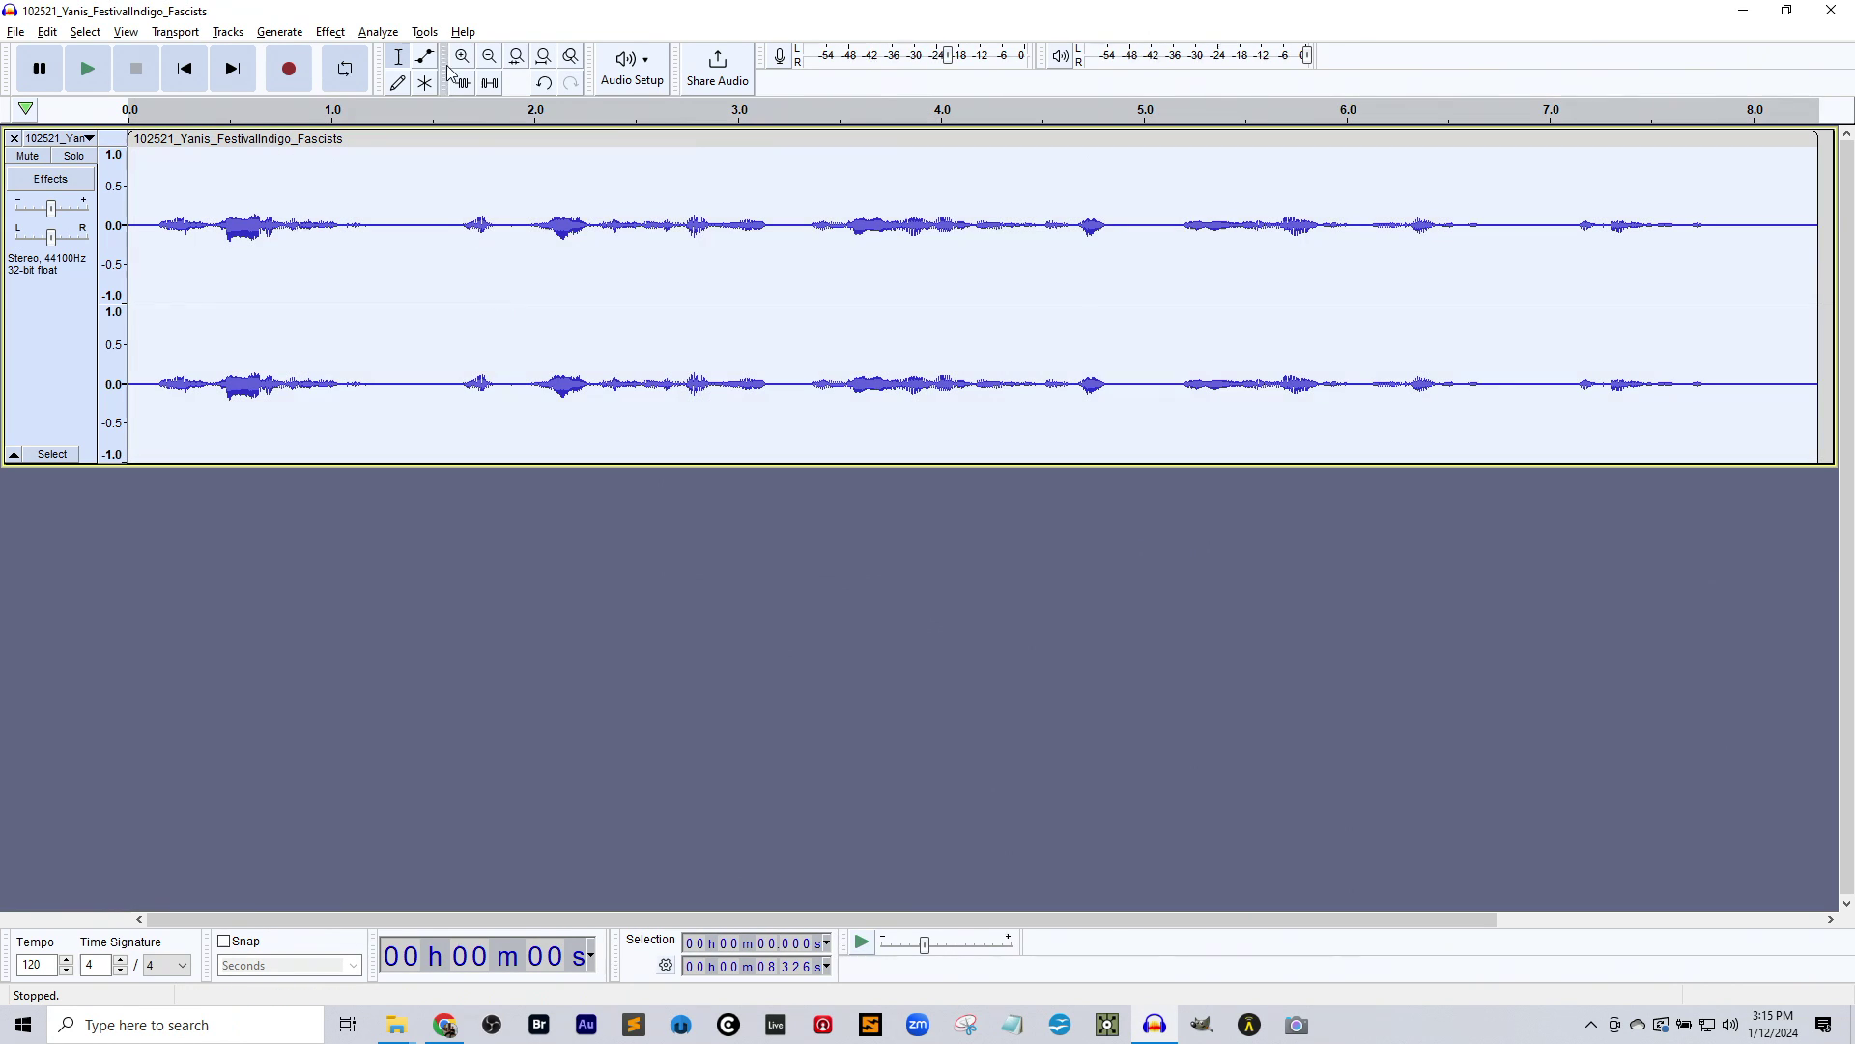
left_click(377, 33)
left_click(445, 211)
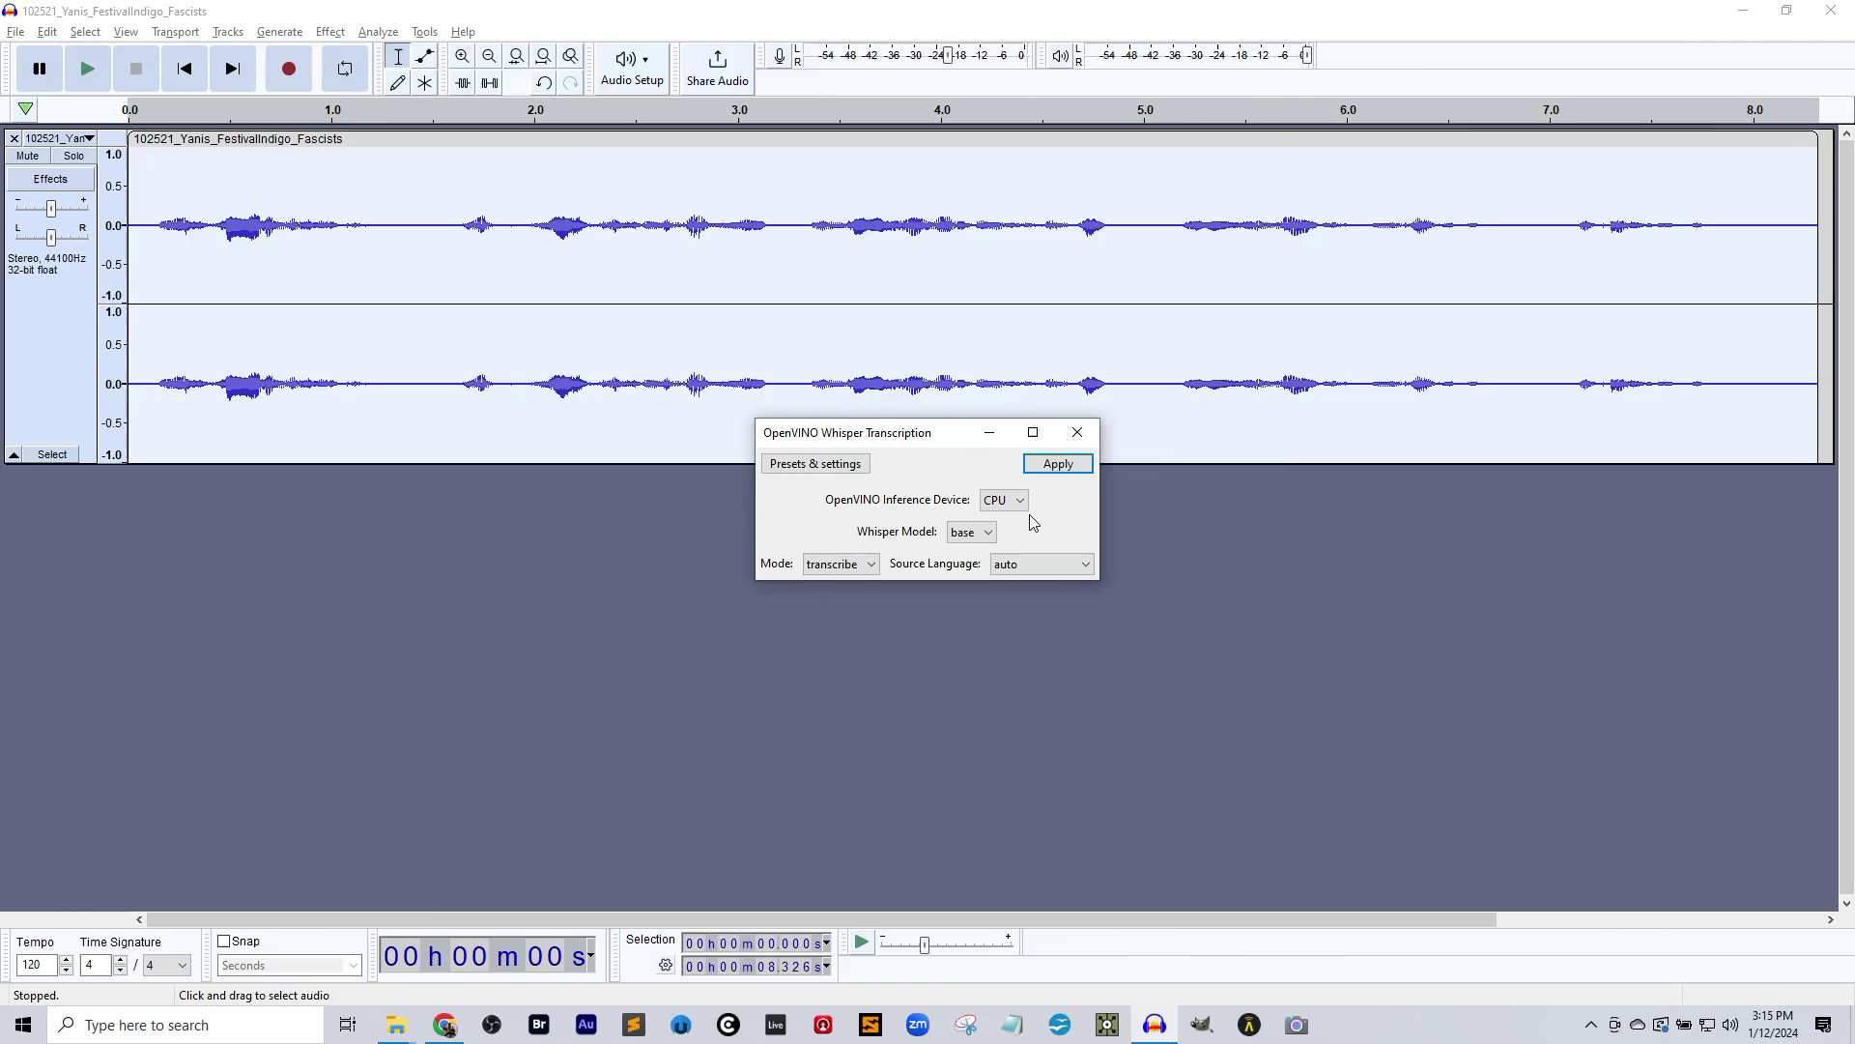
left_click(1064, 464)
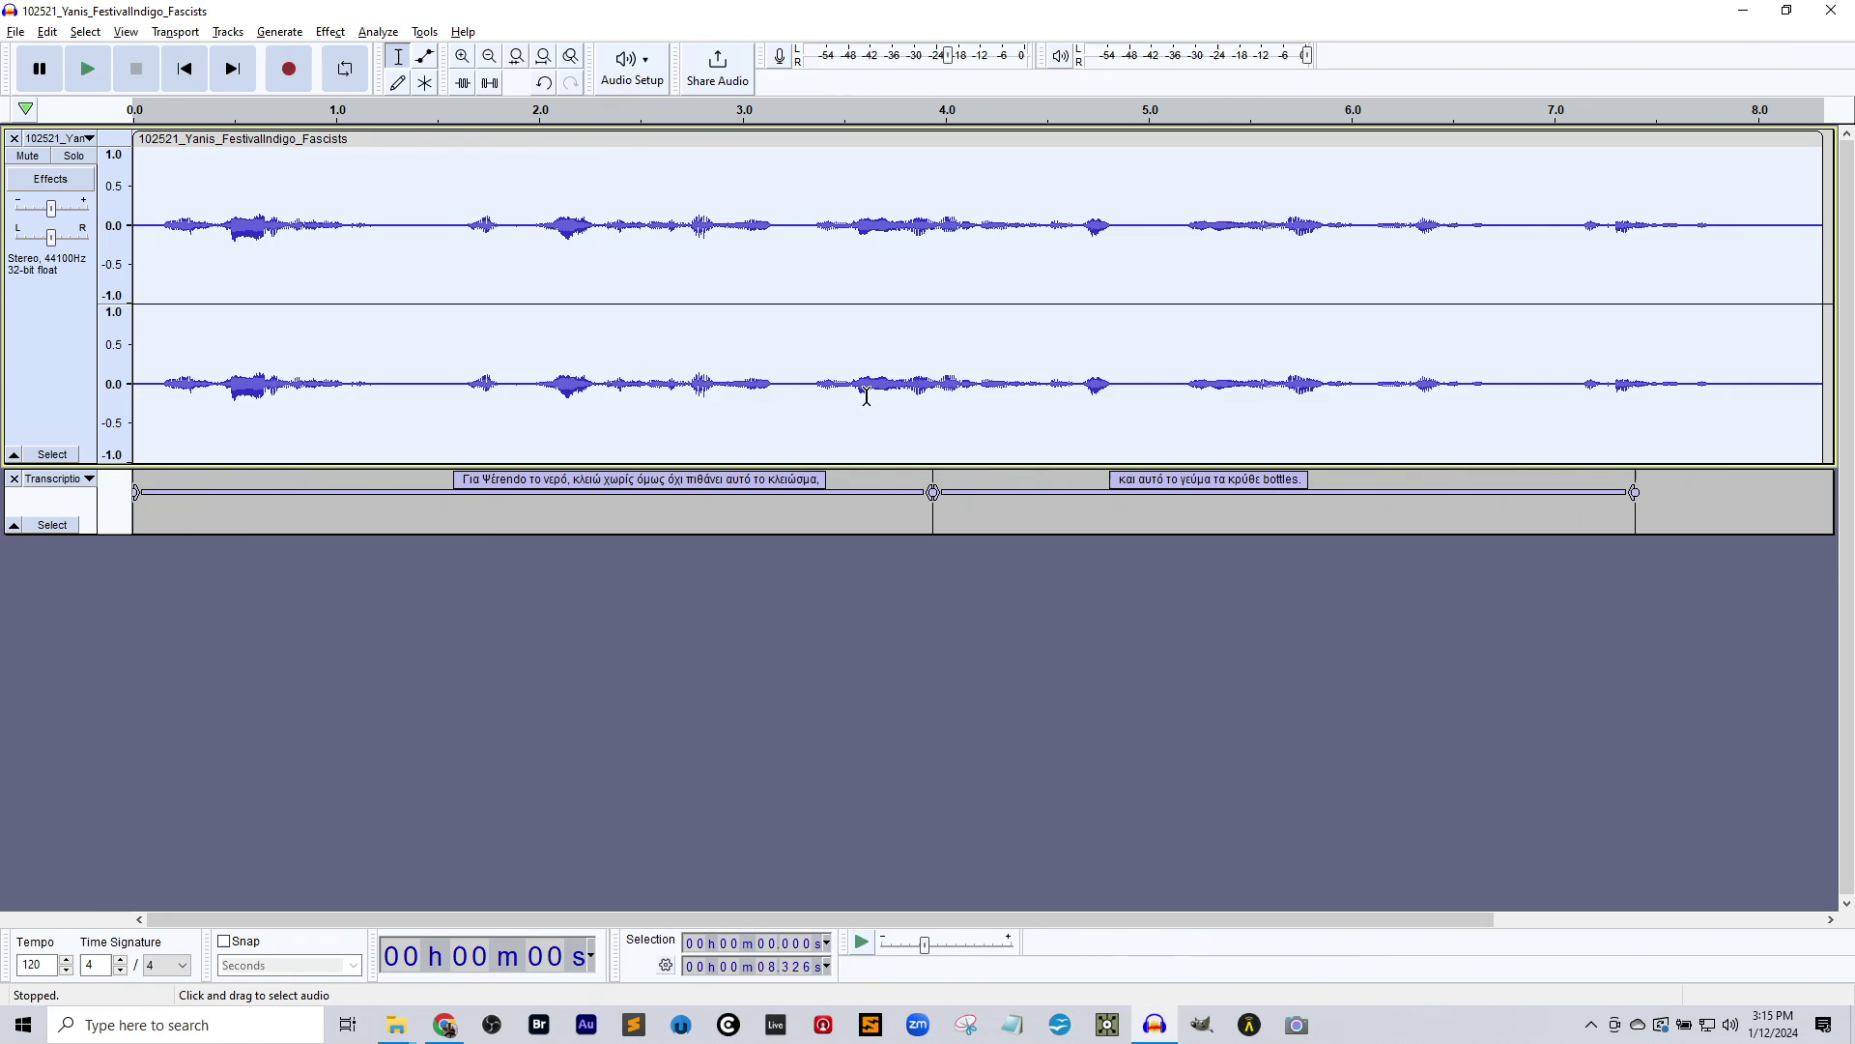
- Undo the Greek transcription and rerun Whisper on the whole clip with Source Language english
key("ctrl+z")
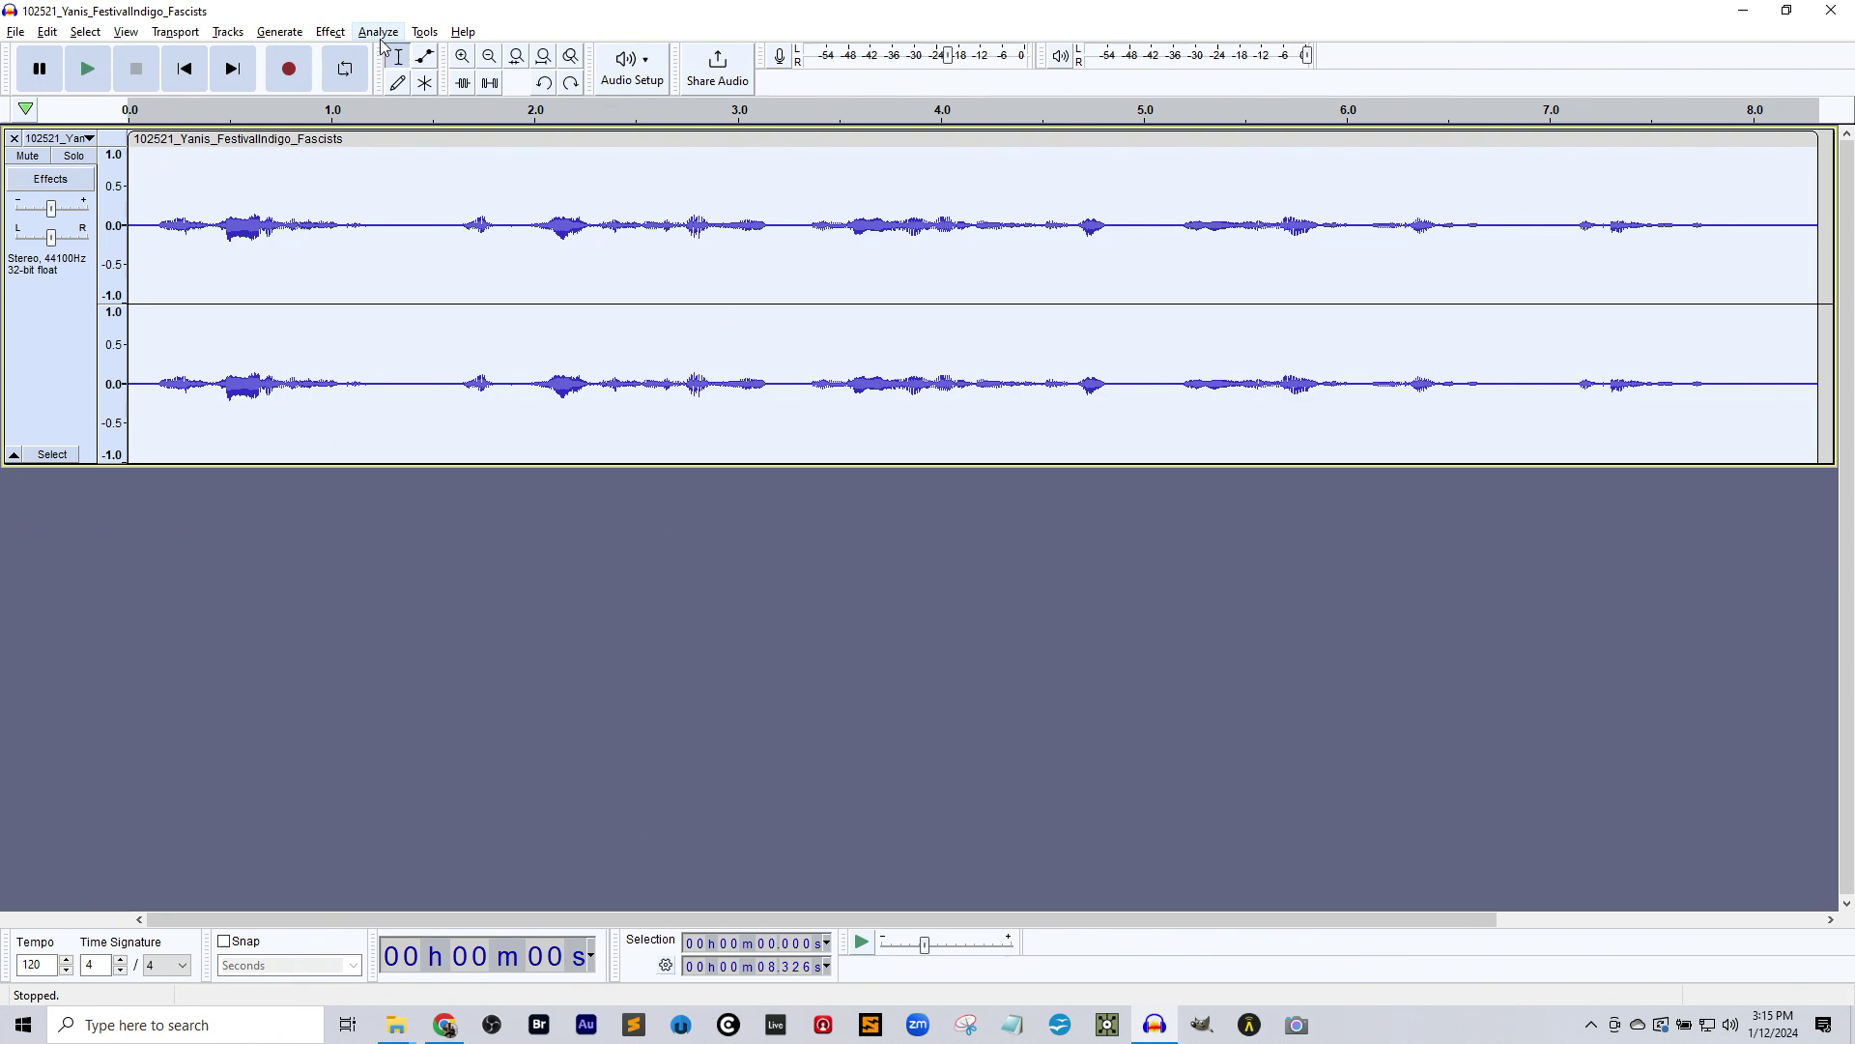
double_click(380, 277)
left_click(379, 32)
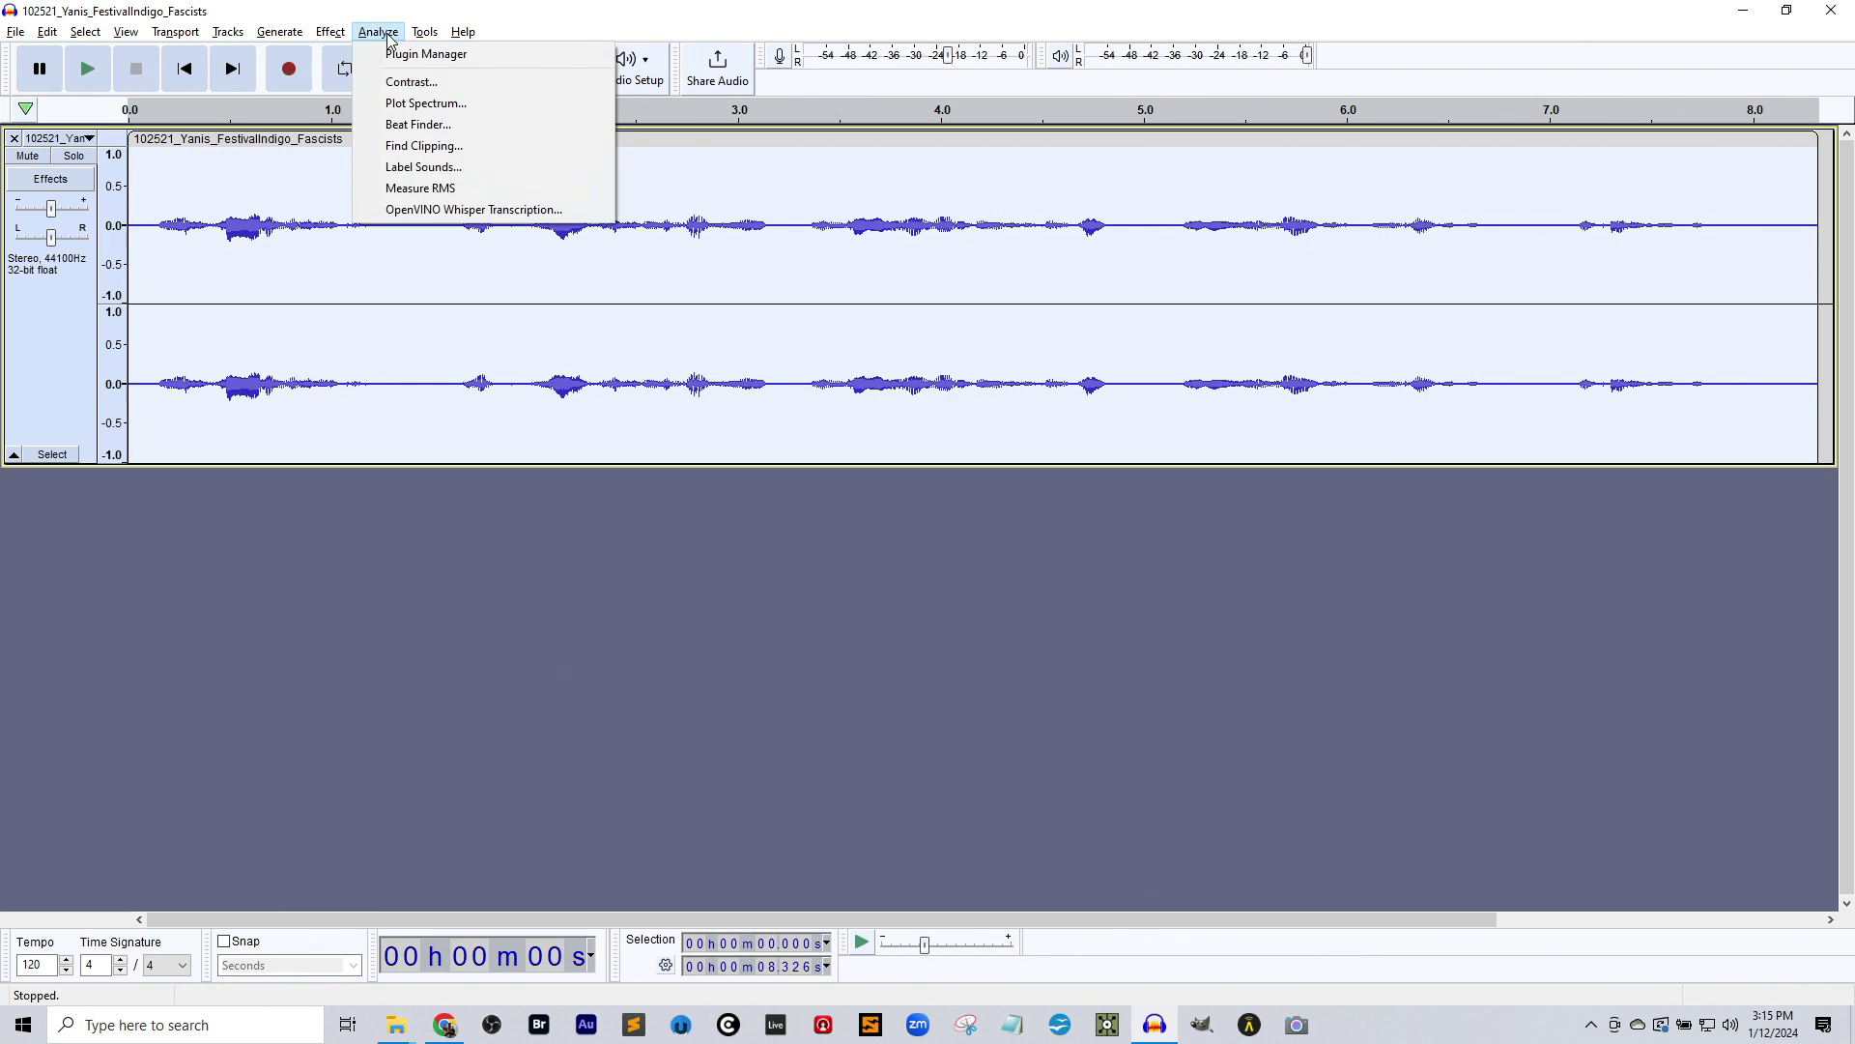
left_click(462, 211)
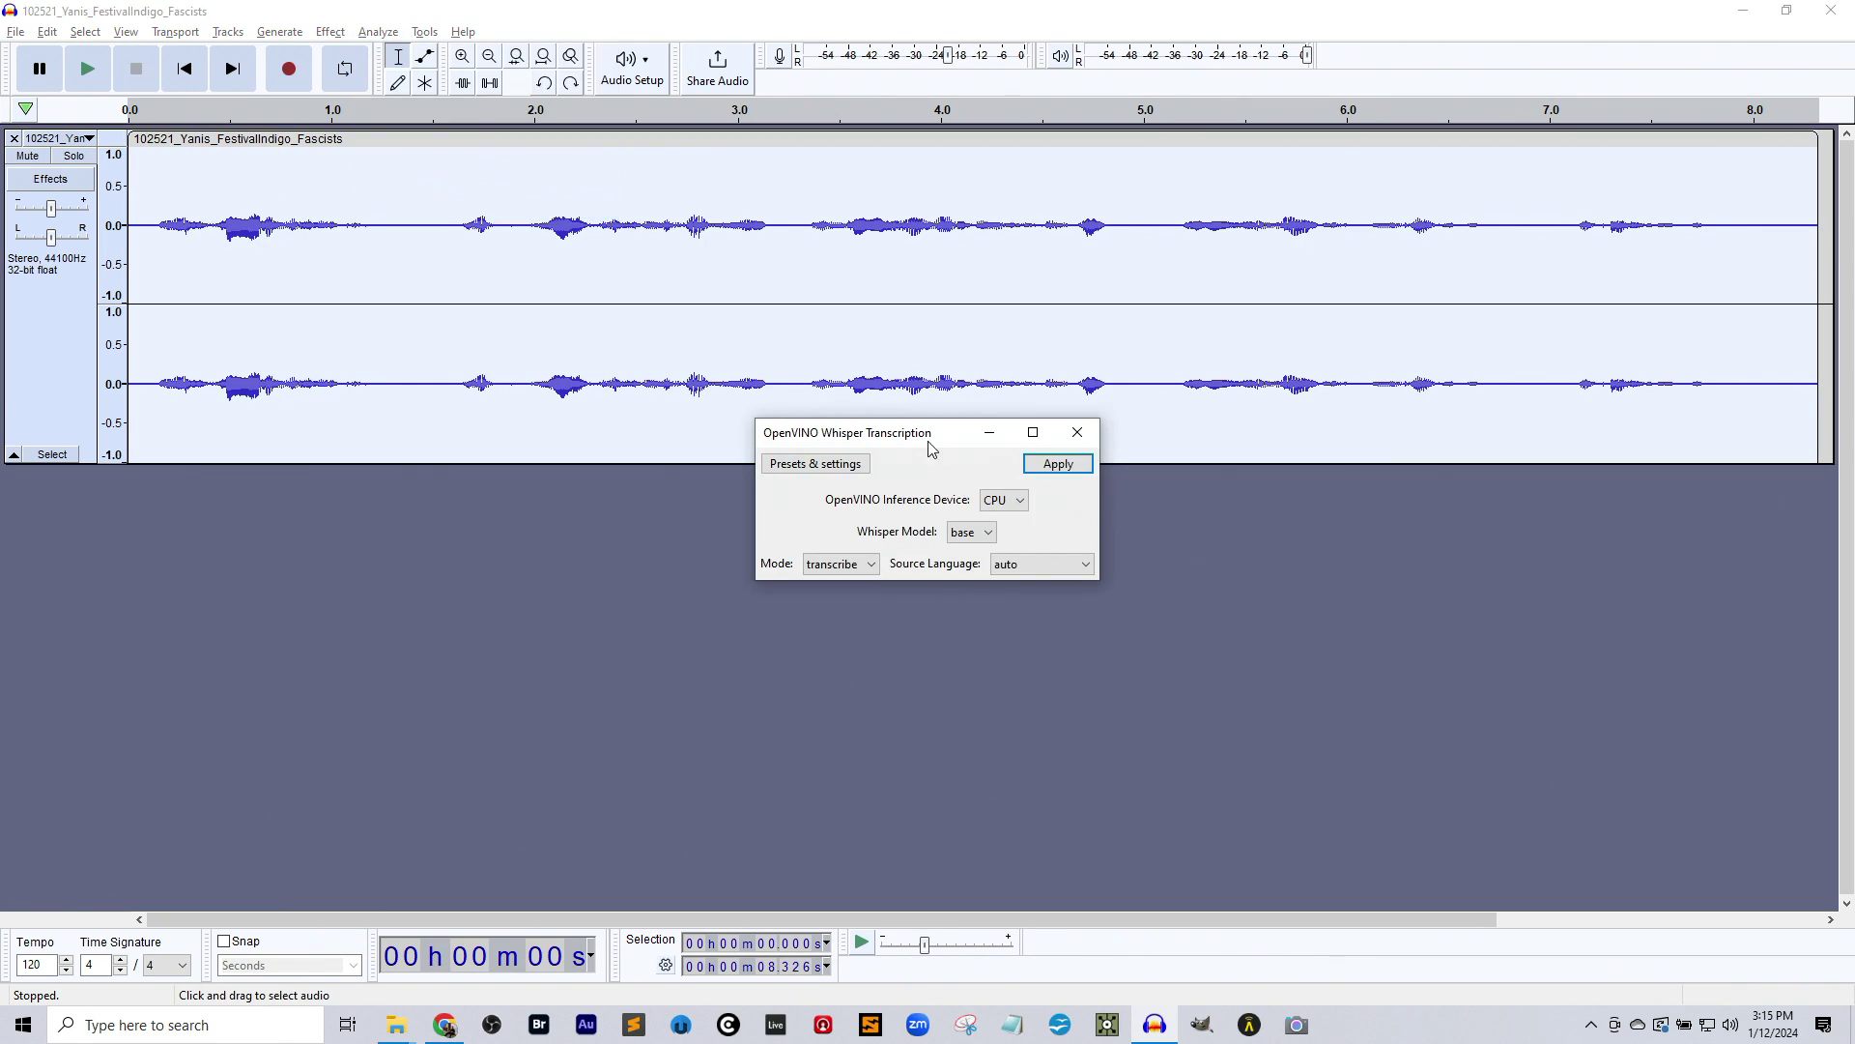
left_click(1015, 569)
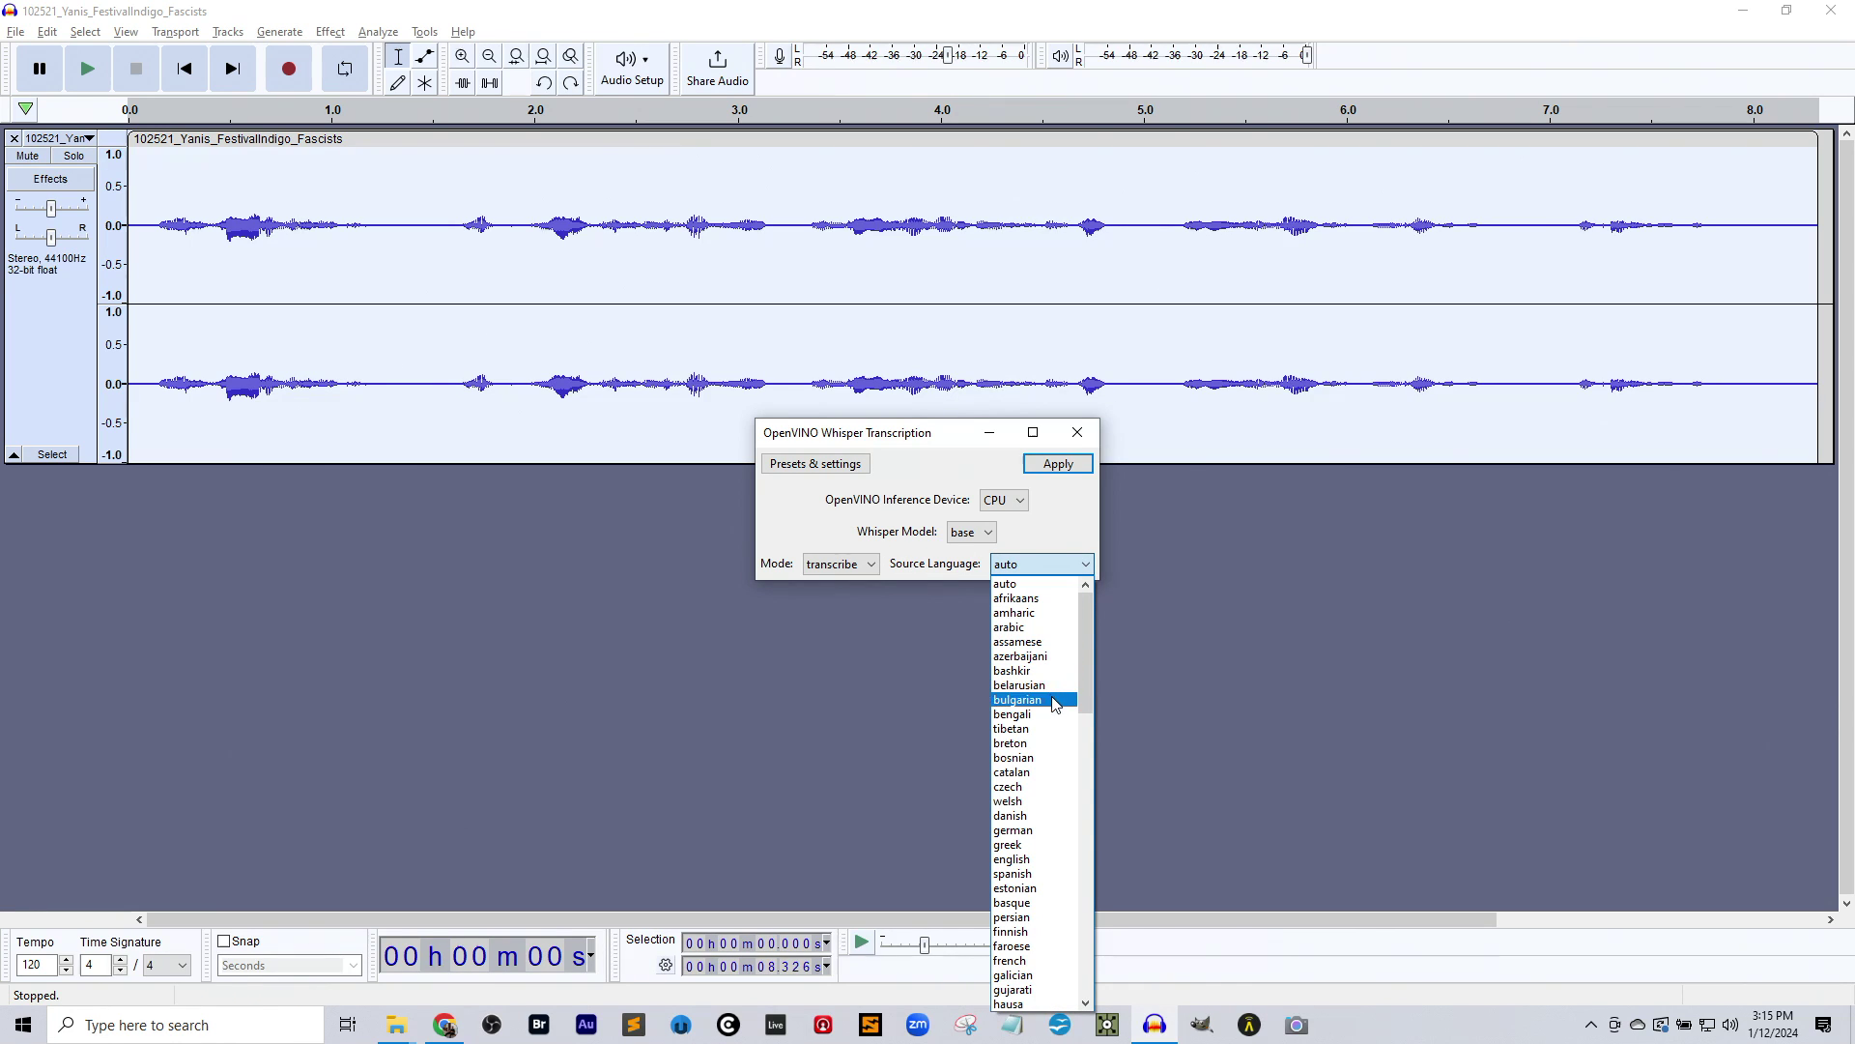
left_click(1036, 859)
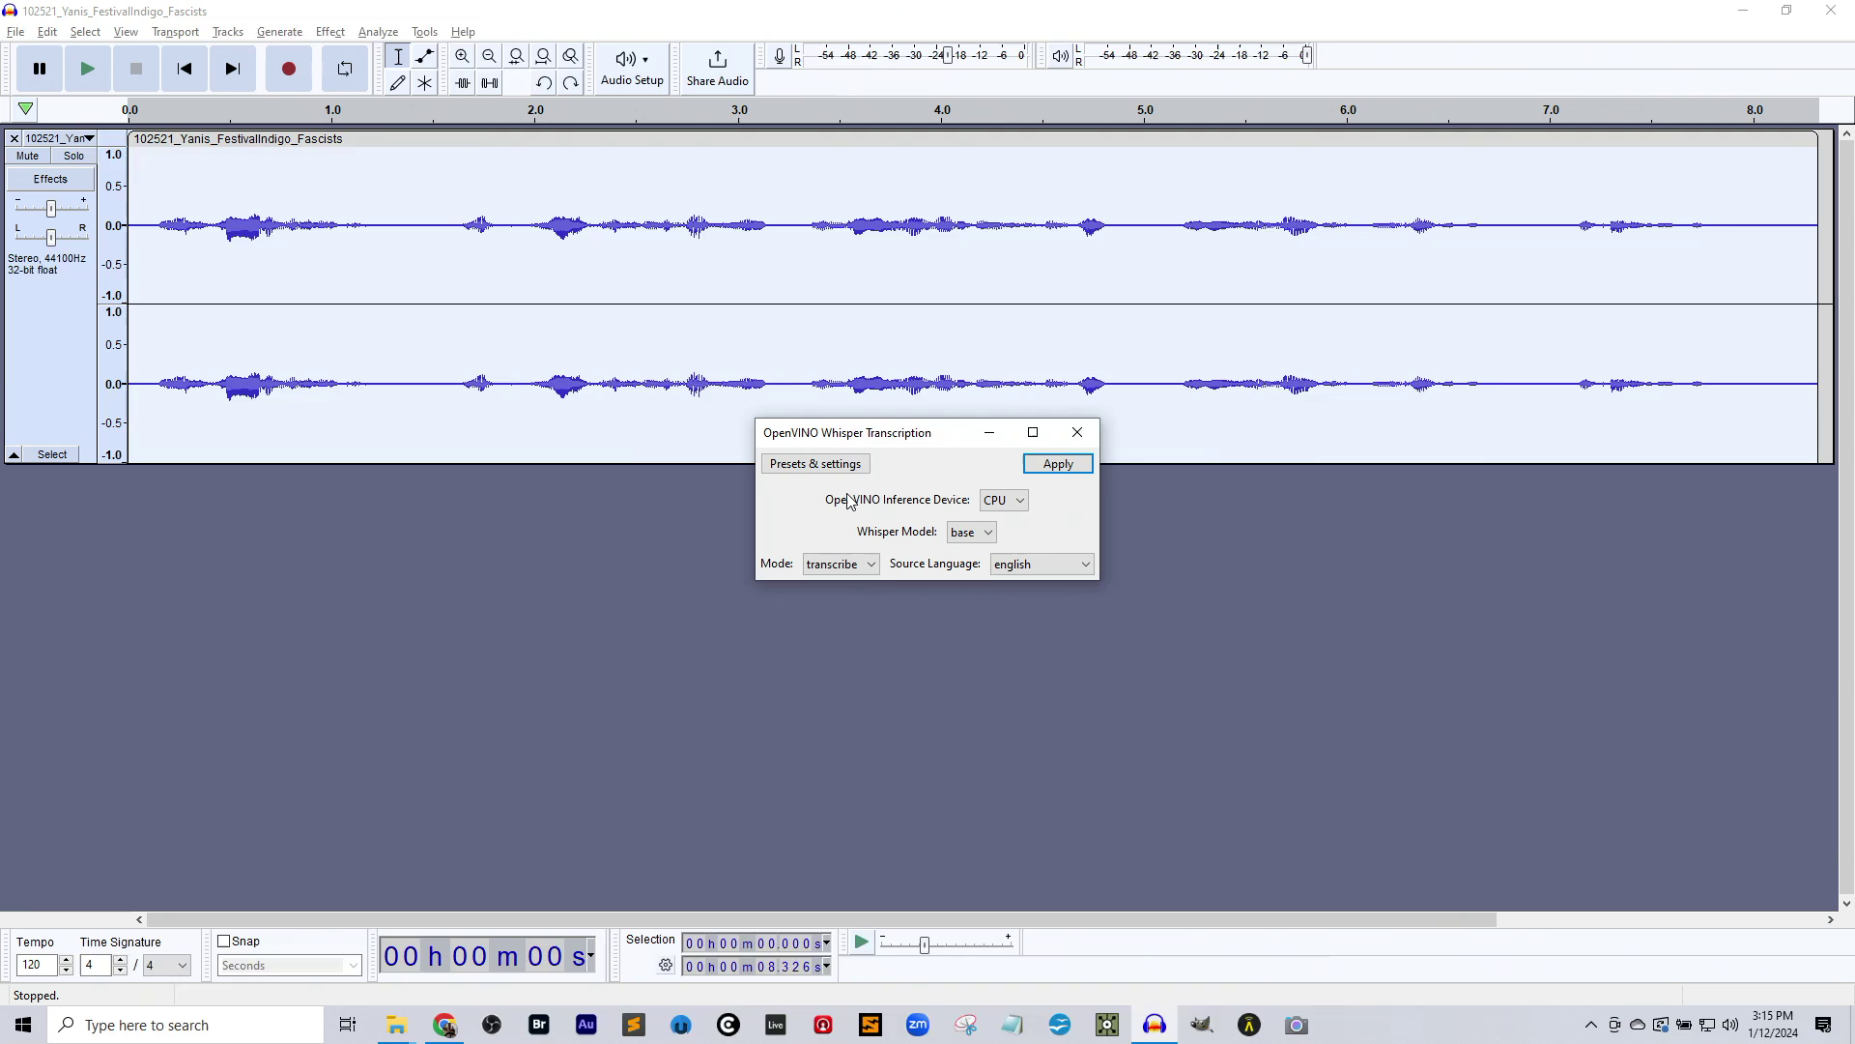
left_click(1063, 465)
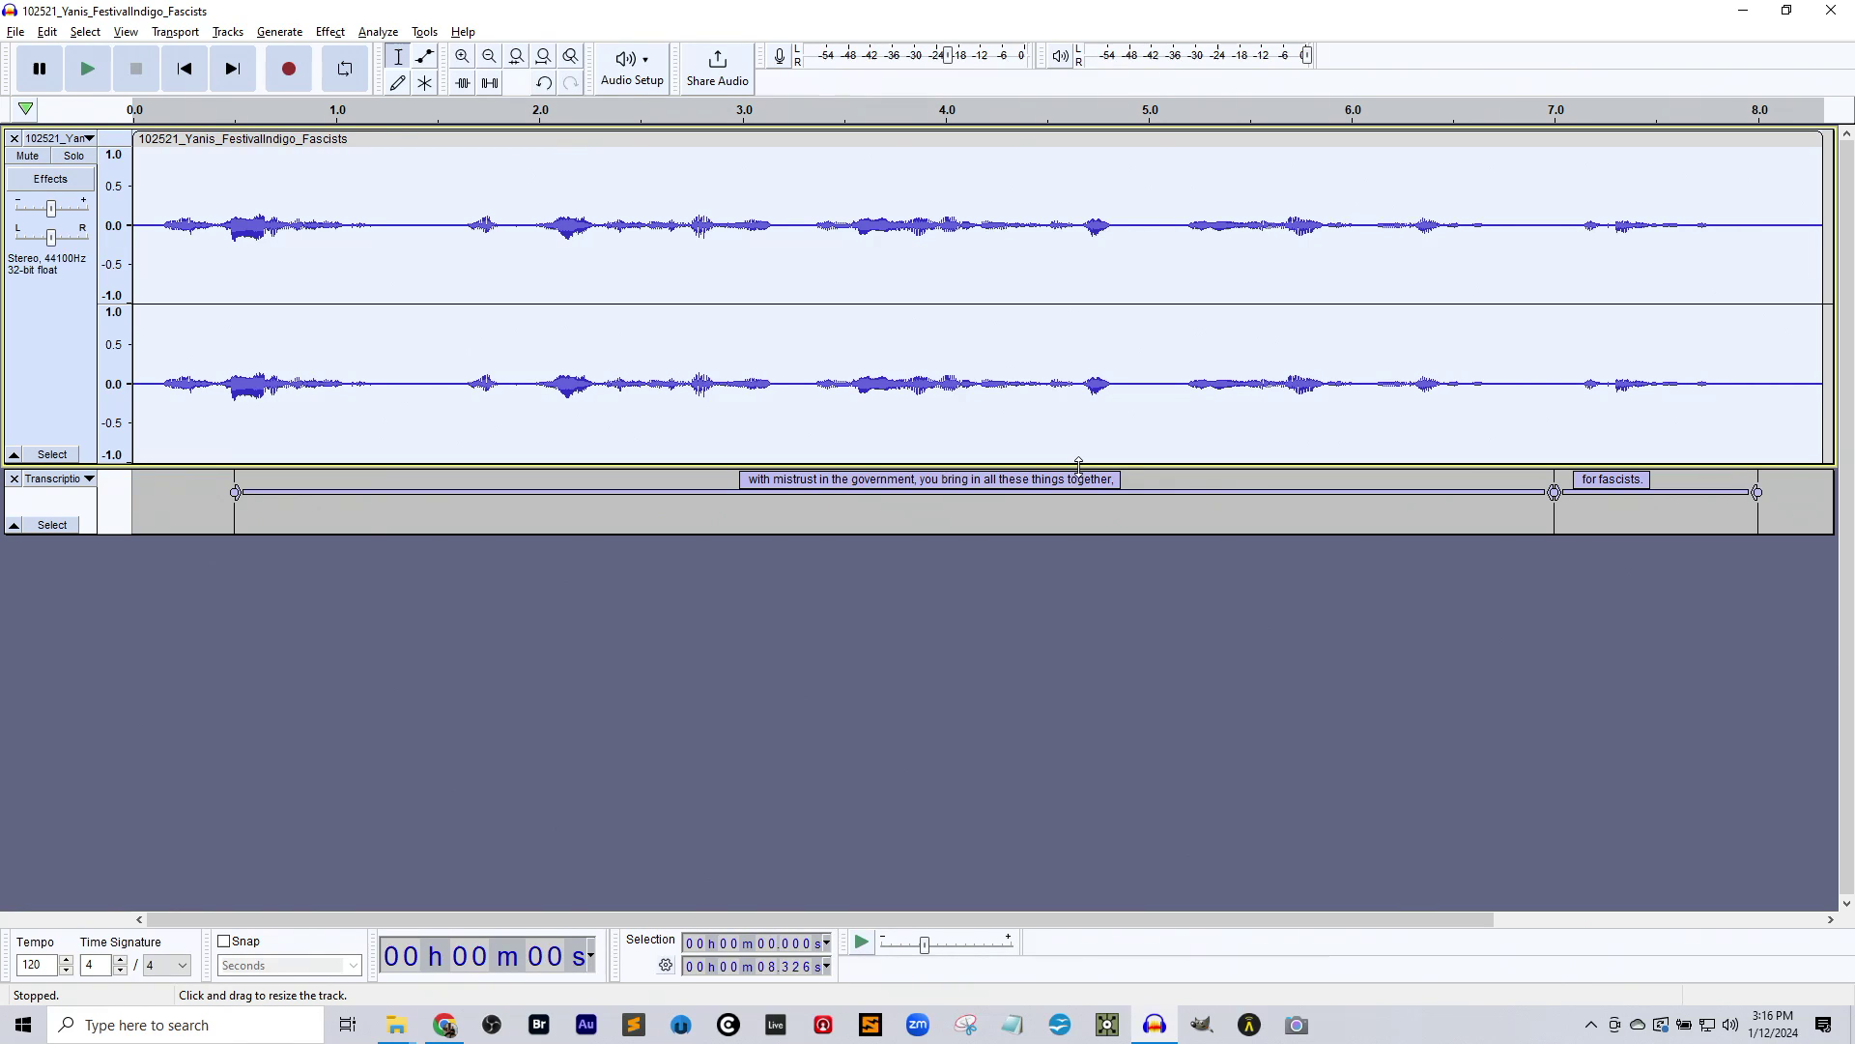
key("space")
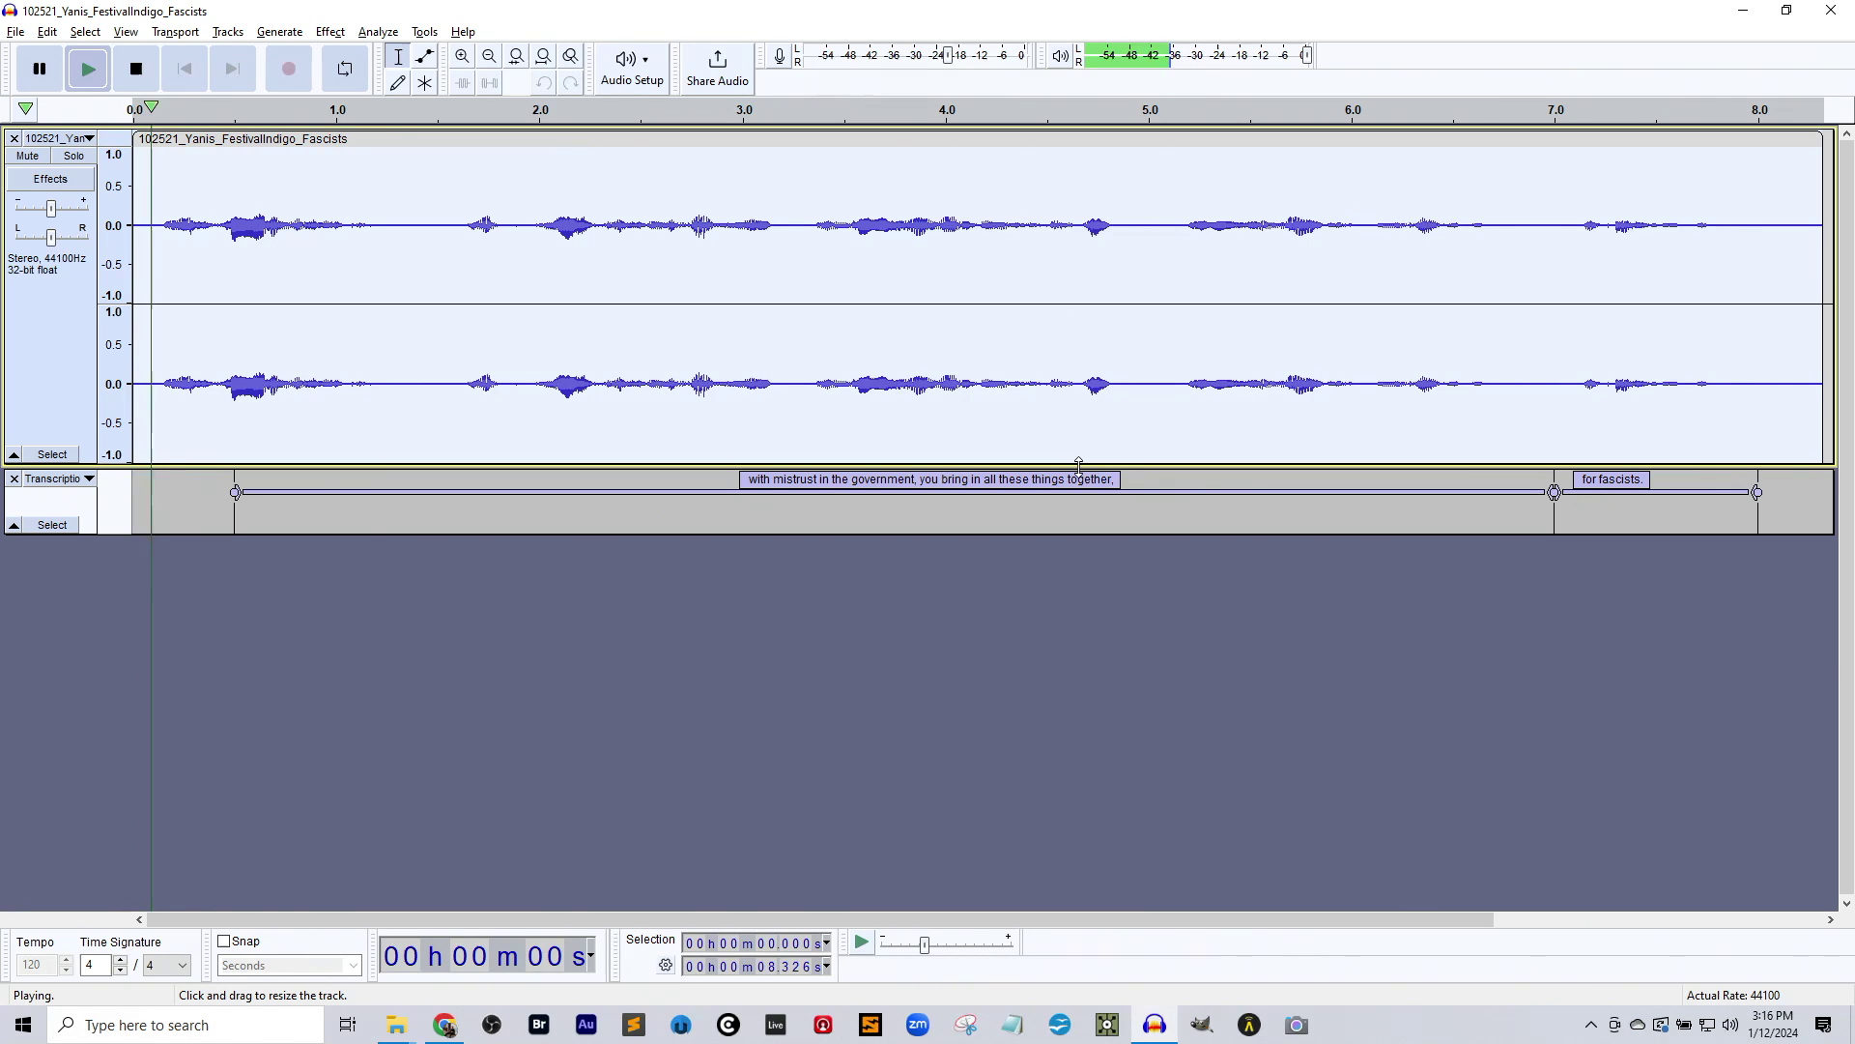